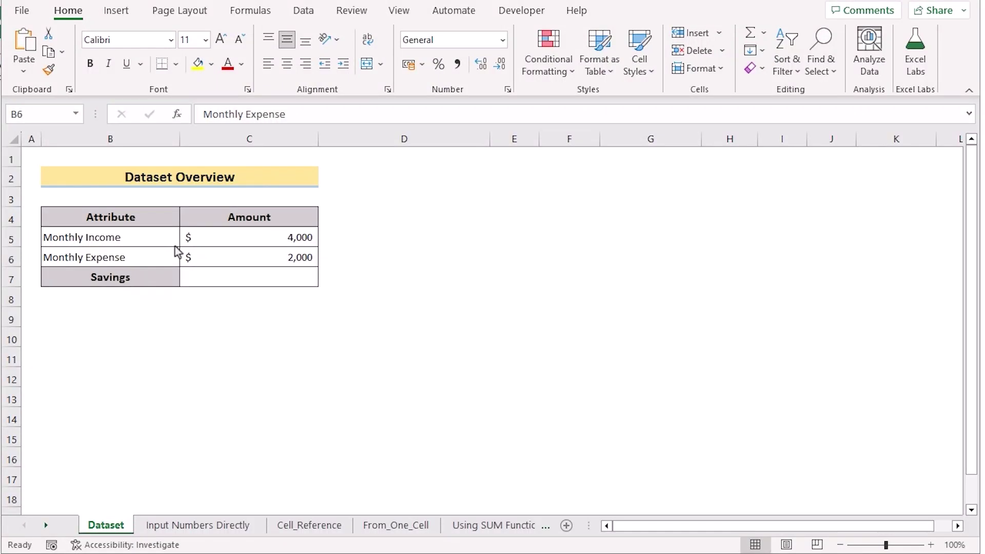
# - Examine the income, expense and savings rows and the Amount column of the table on the Dataset sheet
pyautogui.click(154, 217)
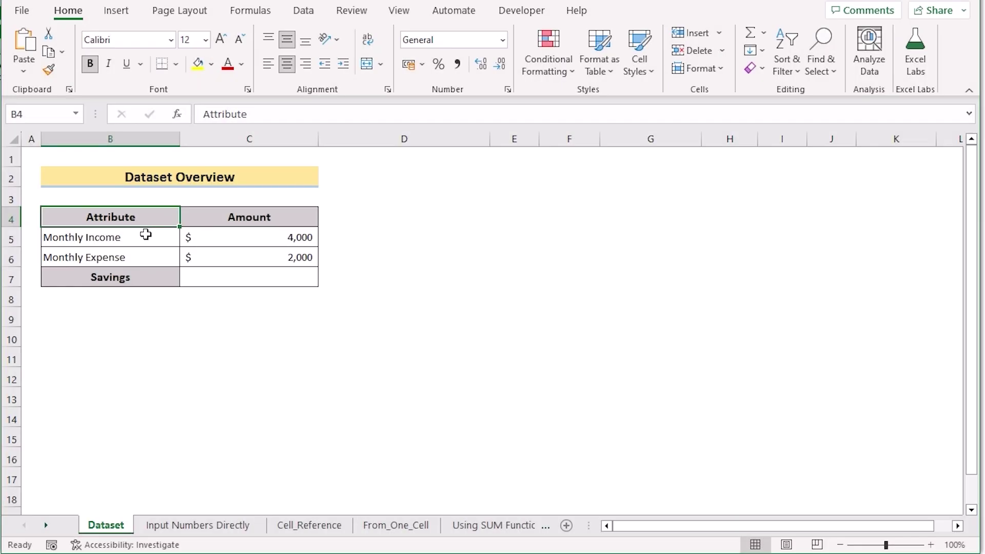
pyautogui.click(140, 237)
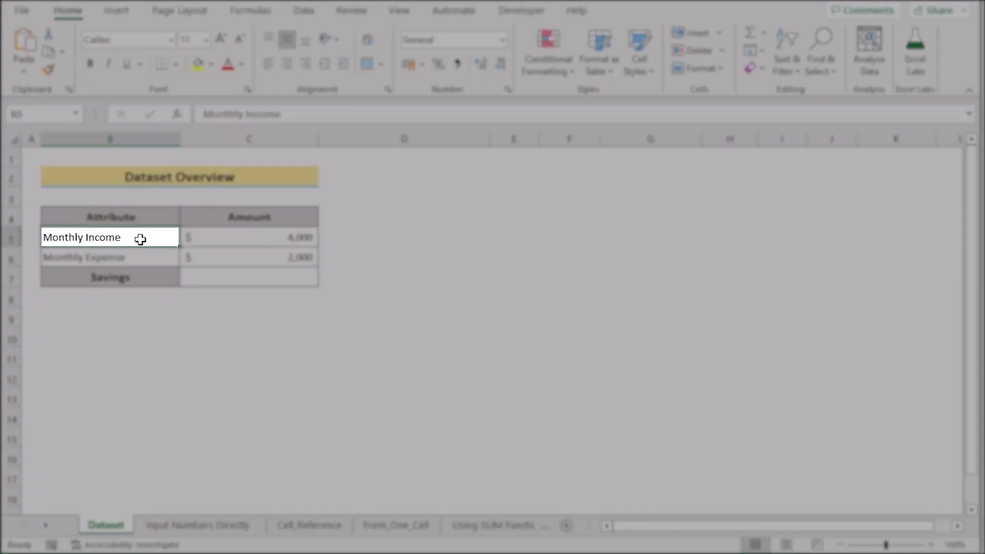
pyautogui.click(143, 260)
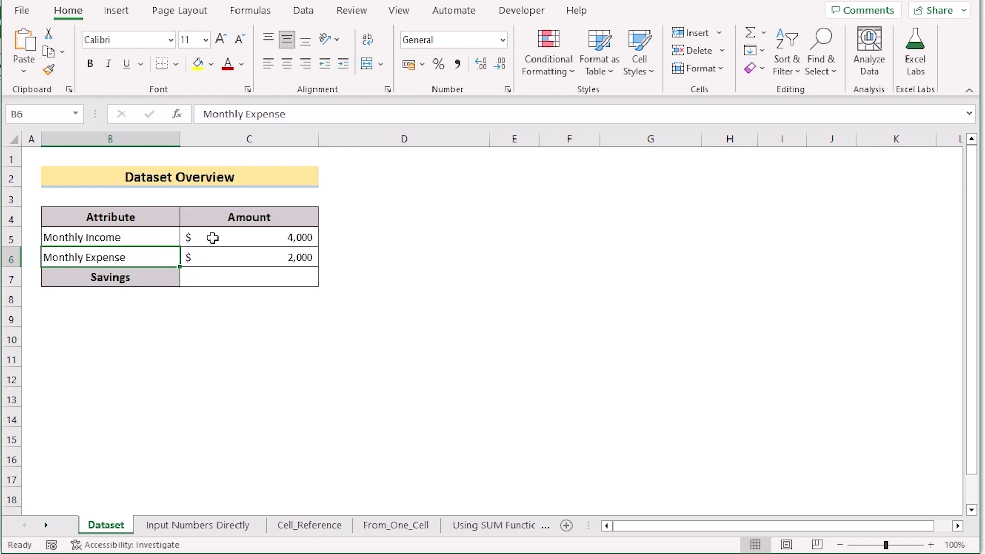
pyautogui.click(249, 138)
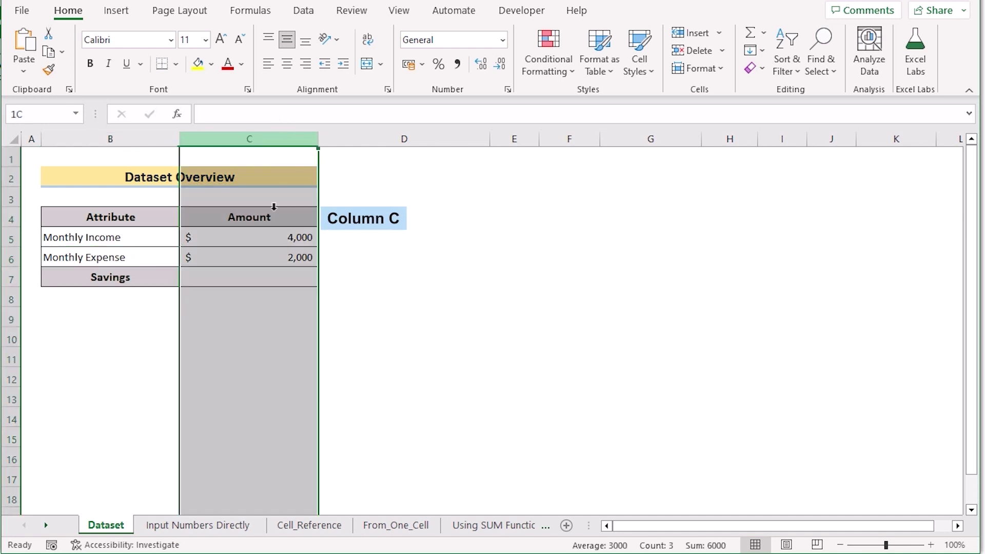
pyautogui.click(359, 237)
pyautogui.click(257, 277)
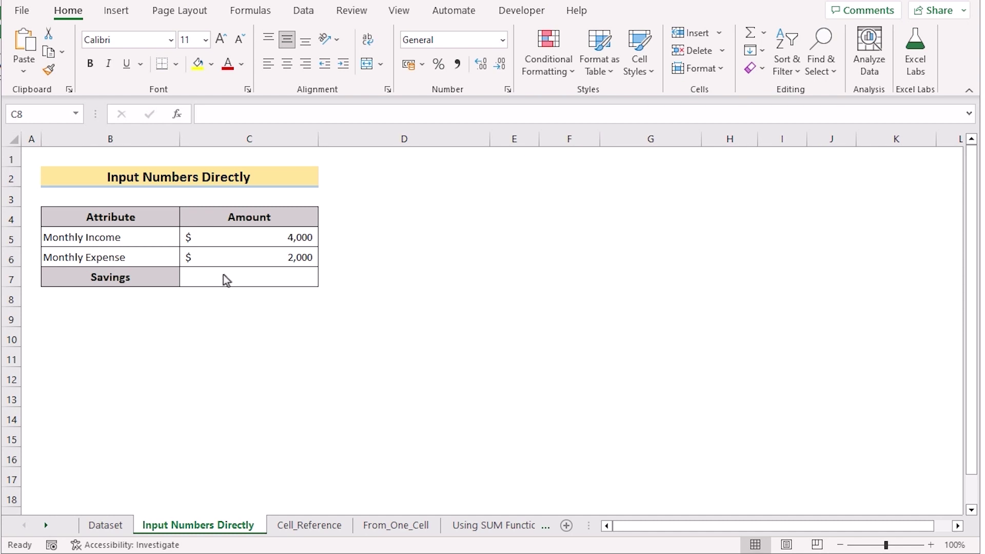
# - On the Input Numbers Directly sheet, calculate Savings in cell C7 with the formula =4000-2000
pyautogui.click(212, 280)
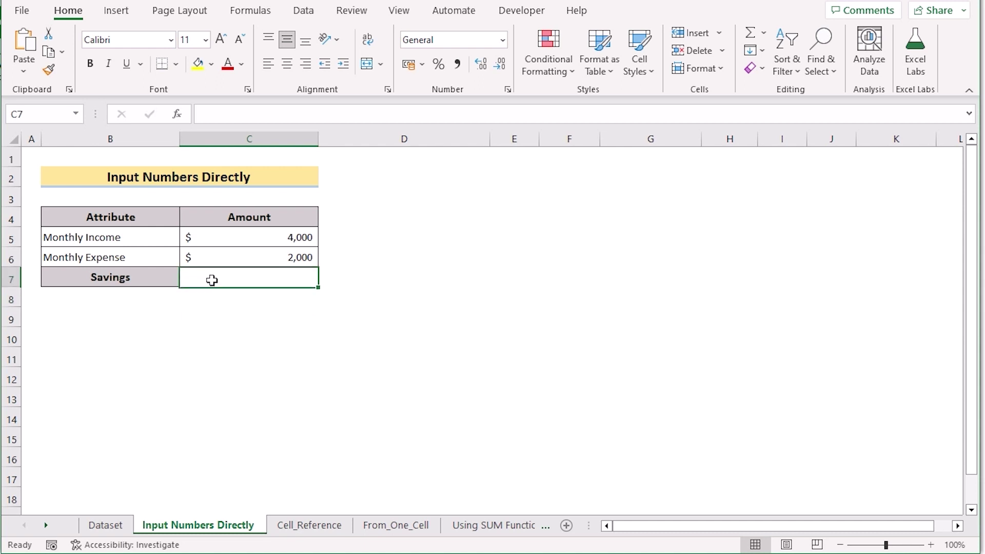
pyautogui.doubleClick(211, 281)
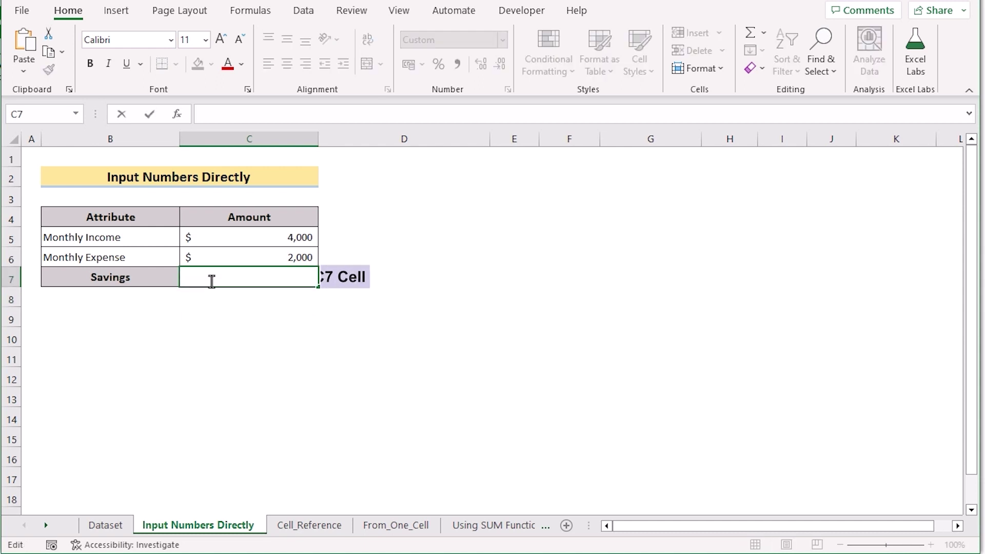
pyautogui.write('=')
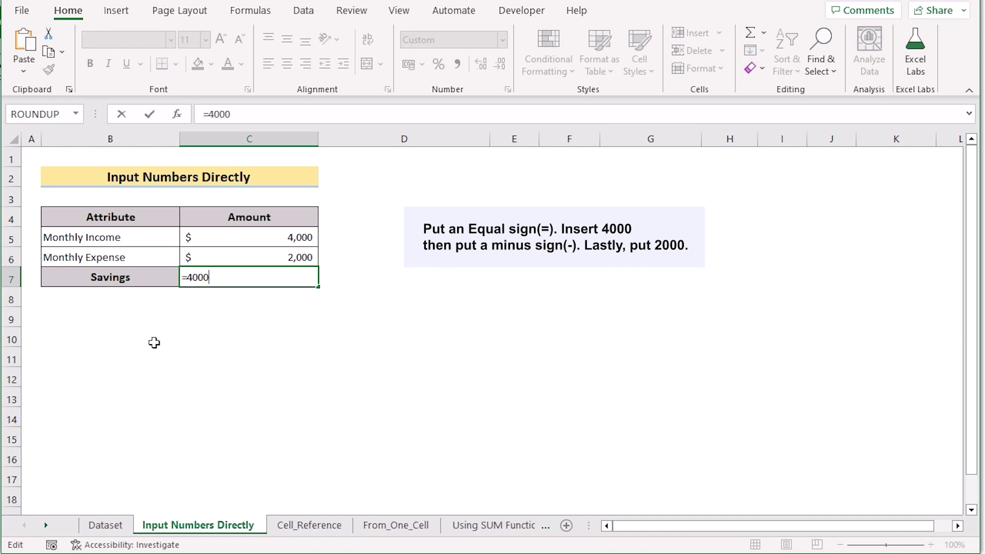
pyautogui.write('4000-')
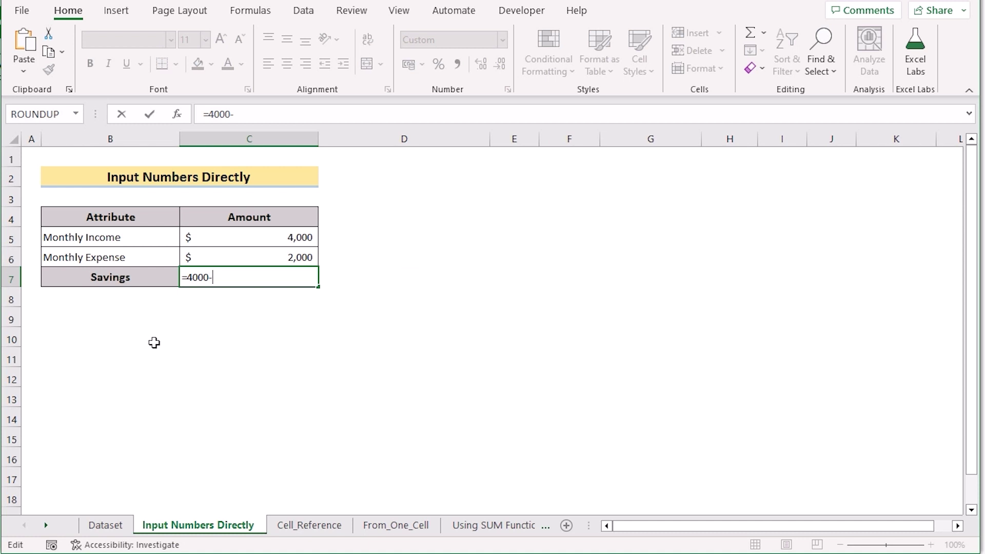
pyautogui.write('2000')
pyautogui.press('Return')
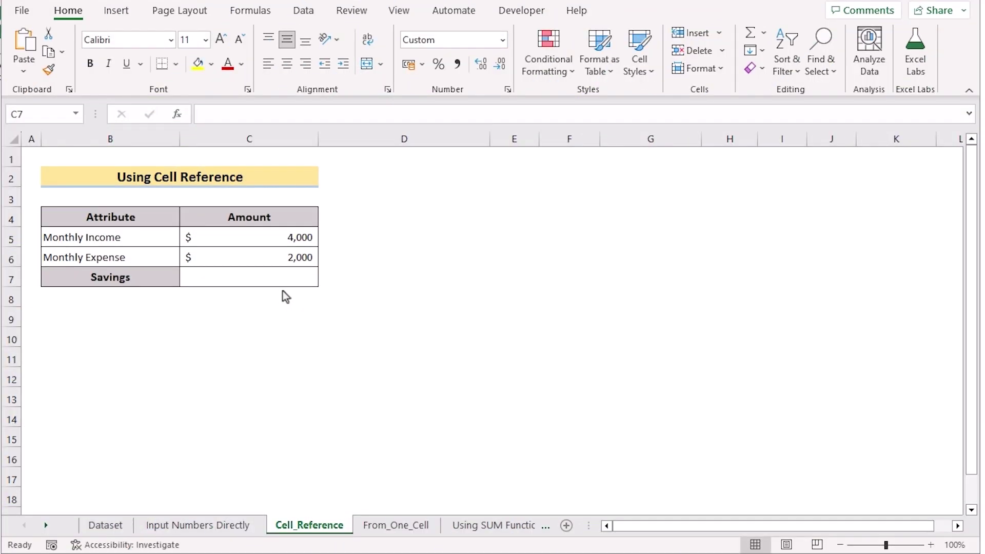
# - On the Cell_Reference sheet, calculate Savings in cell C7 by subtracting expense from income with =C5-C6
pyautogui.doubleClick(248, 276)
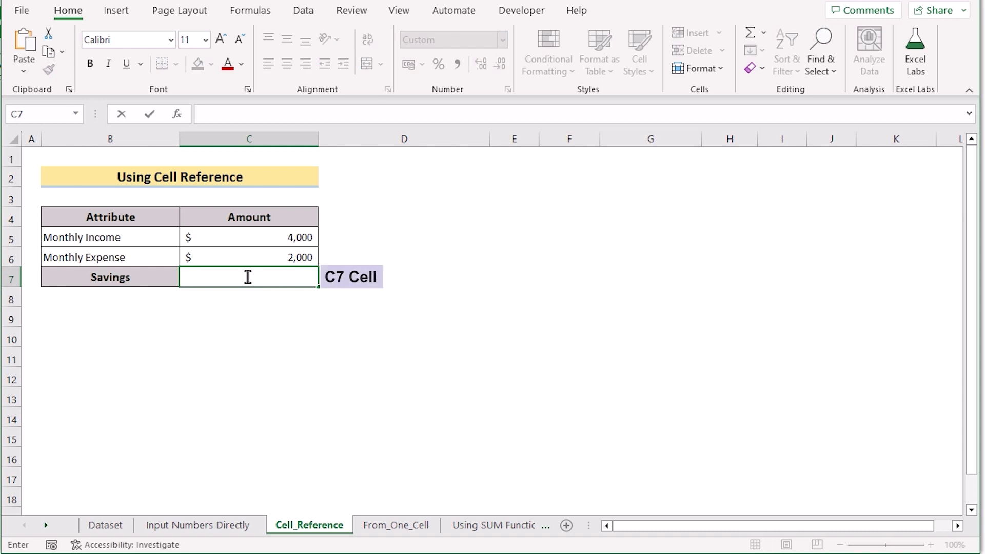
pyautogui.write('=')
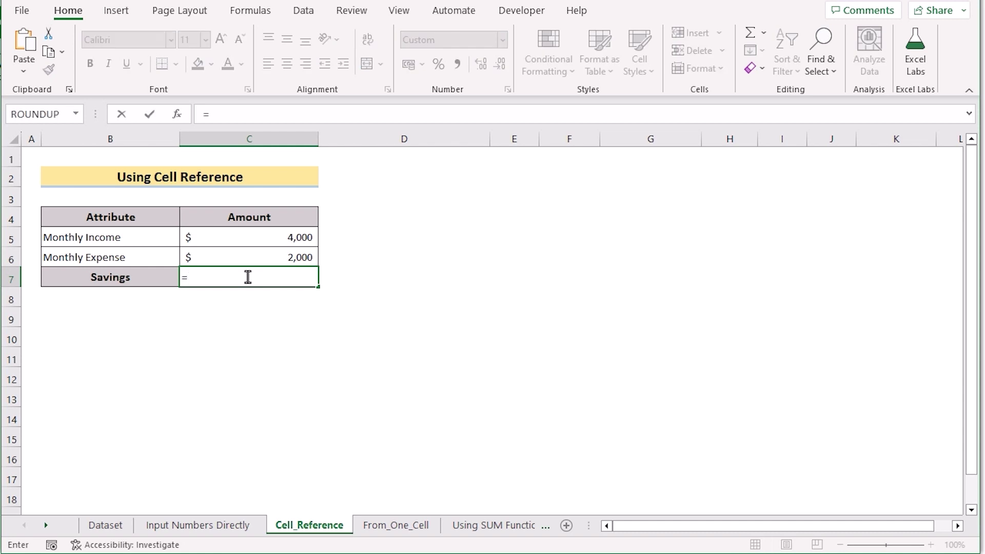
pyautogui.click(254, 237)
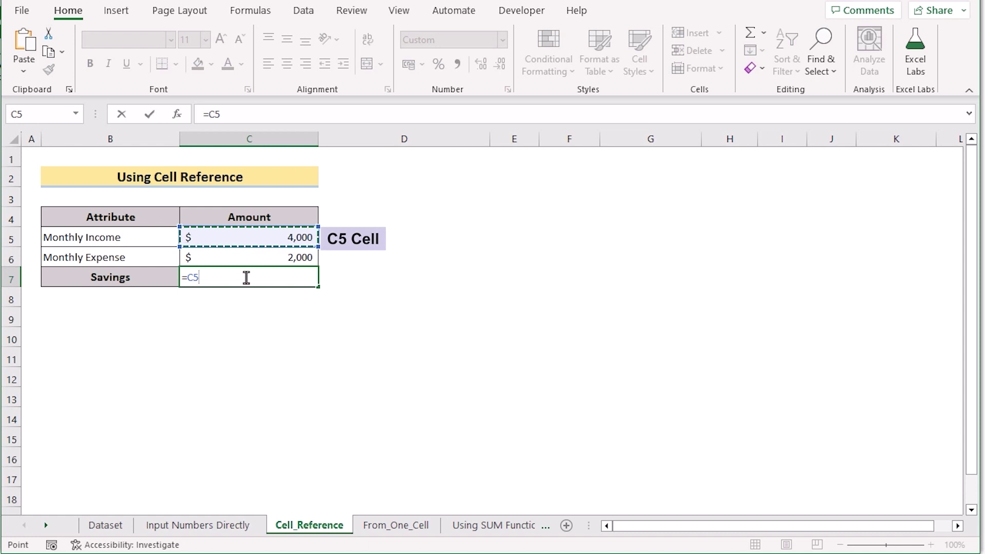
pyautogui.write('-')
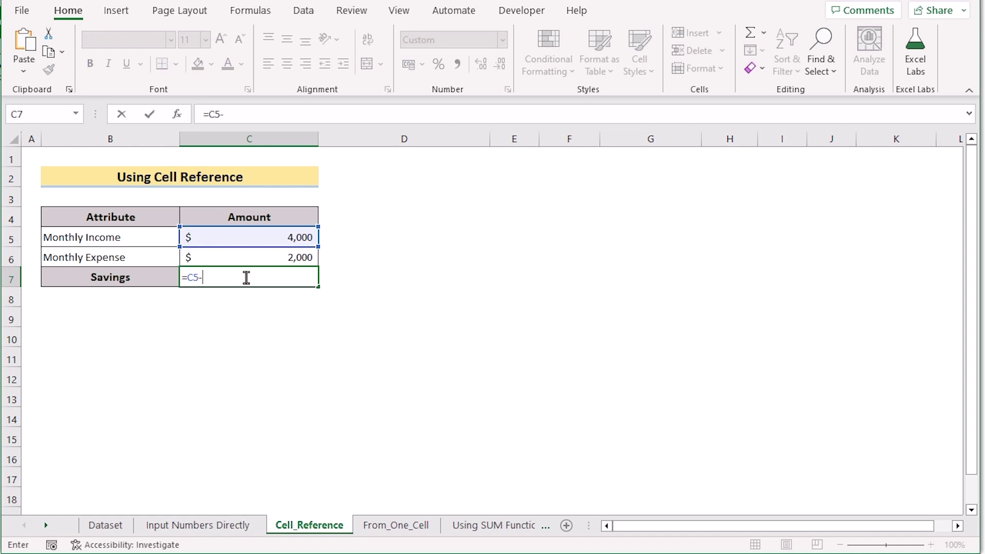
pyautogui.click(244, 256)
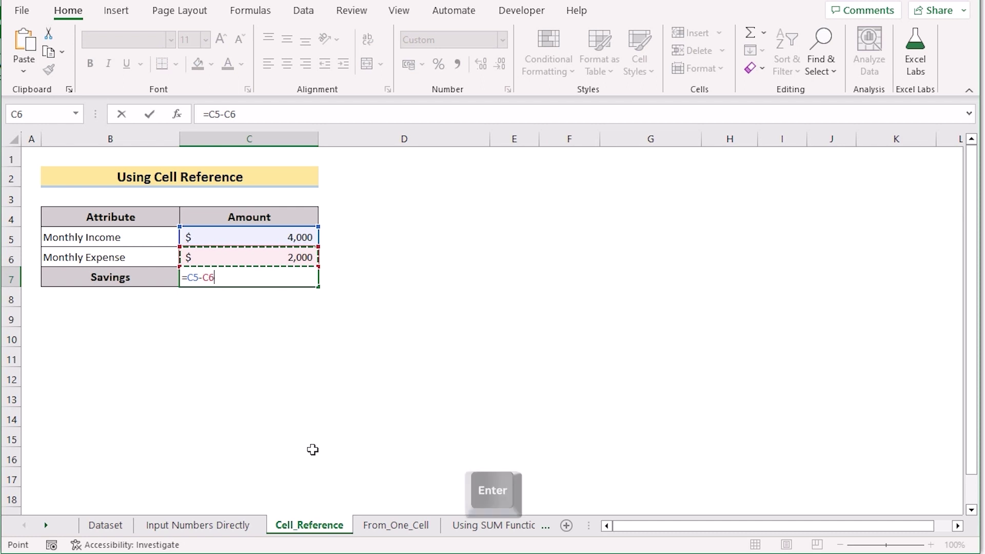
pyautogui.press('Return')
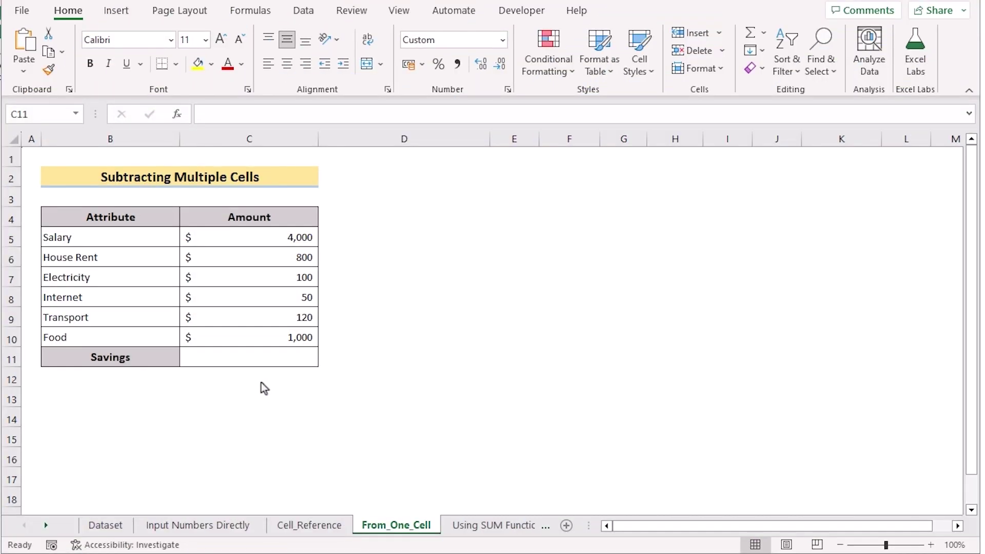
# - On the From_One_Cell sheet, subtract every expense from the salary in cell C11 with =C5-C6-C7-C8-C9-C10
pyautogui.click(224, 356)
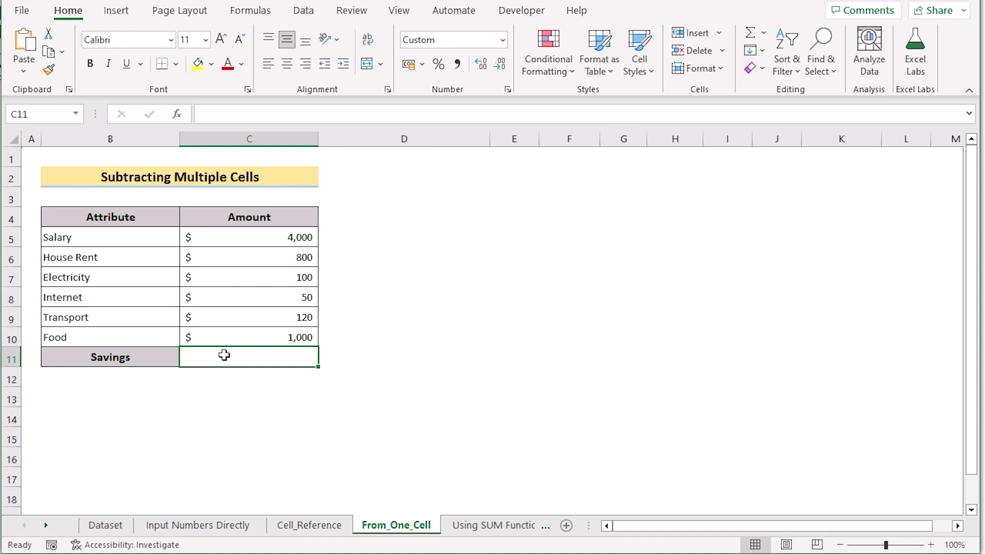
pyautogui.doubleClick(224, 356)
pyautogui.write('=')
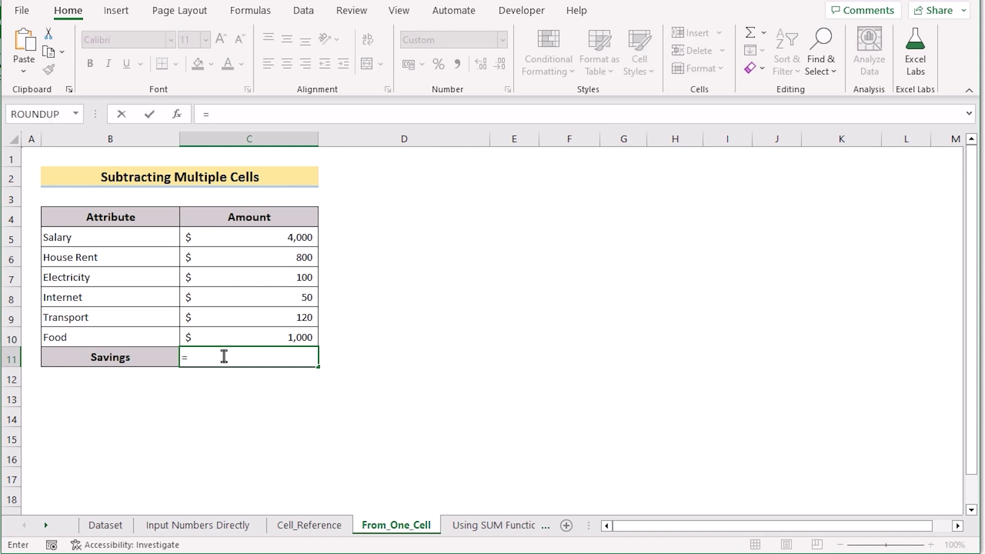
pyautogui.click(234, 240)
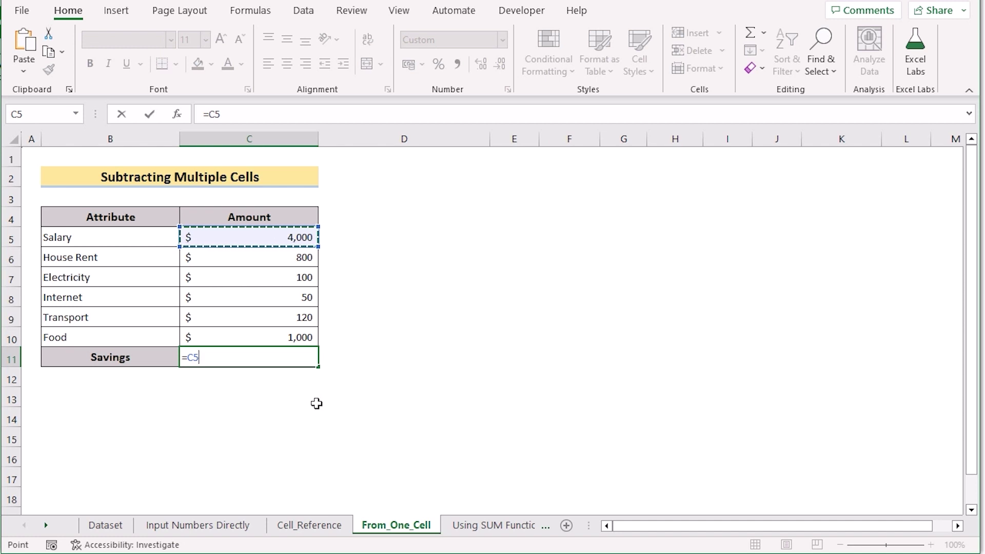
pyautogui.write('-')
pyautogui.click(266, 261)
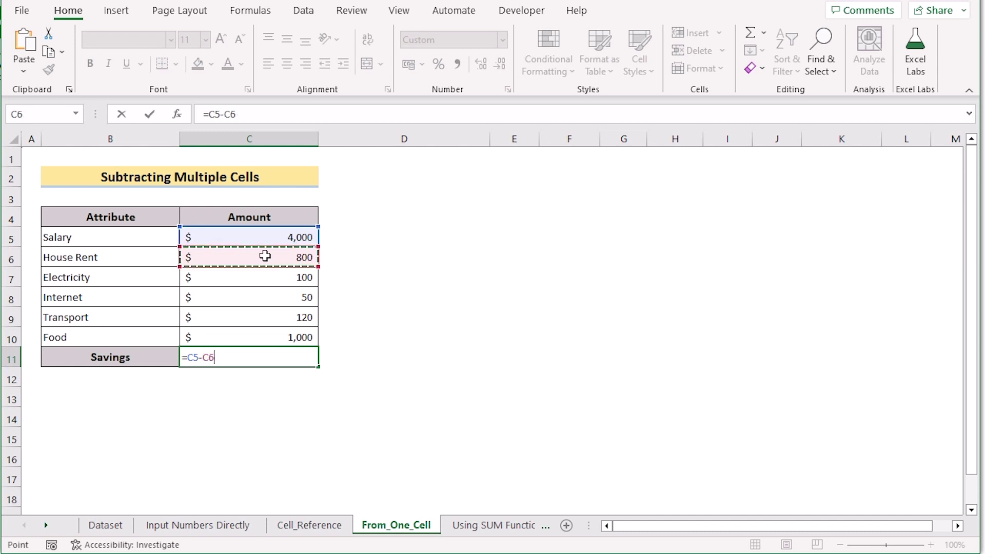
pyautogui.write('-')
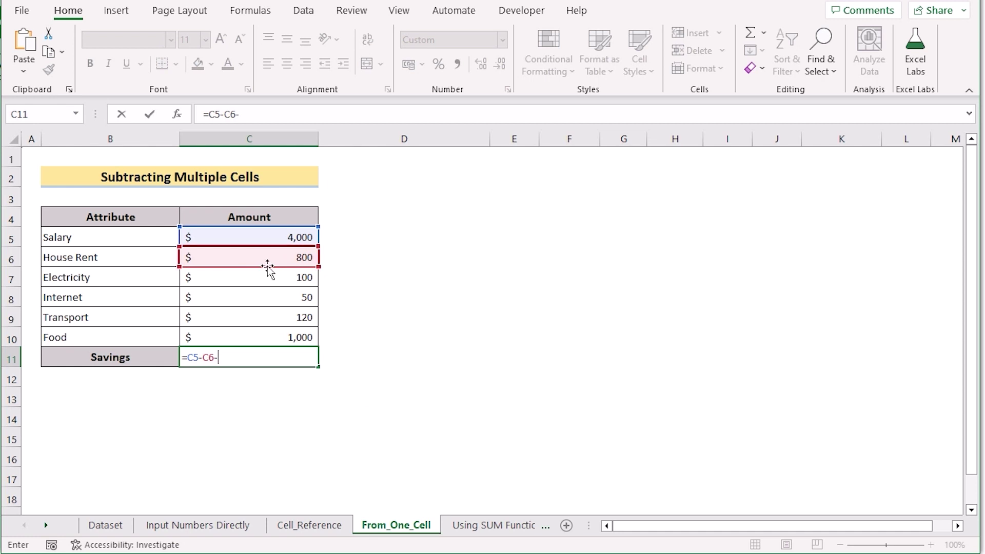
pyautogui.click(263, 277)
pyautogui.write('-')
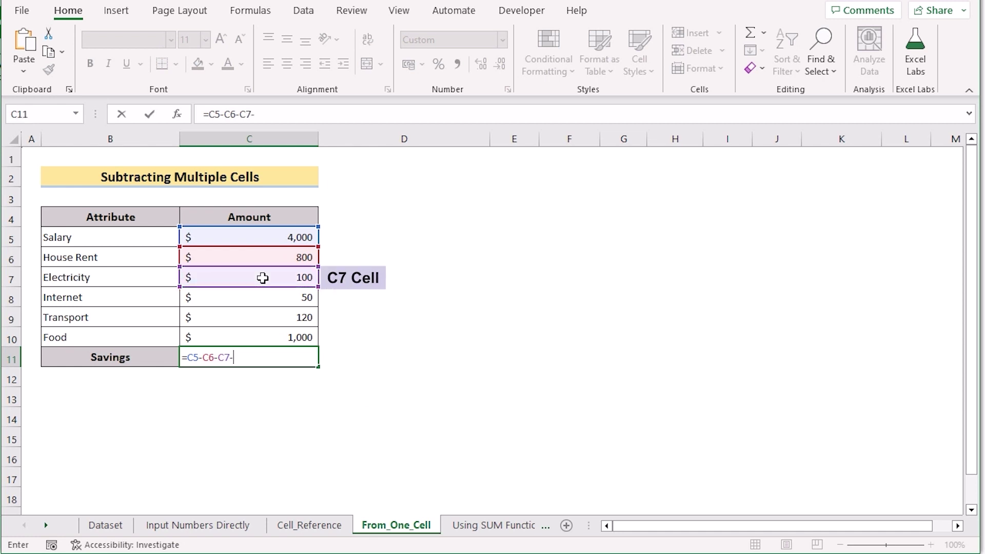
pyautogui.click(258, 296)
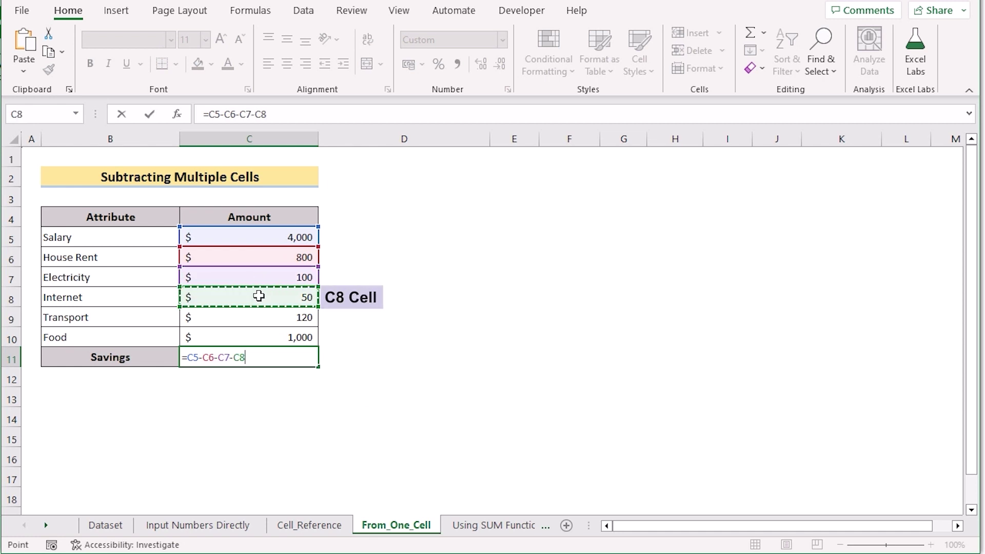
pyautogui.write('-')
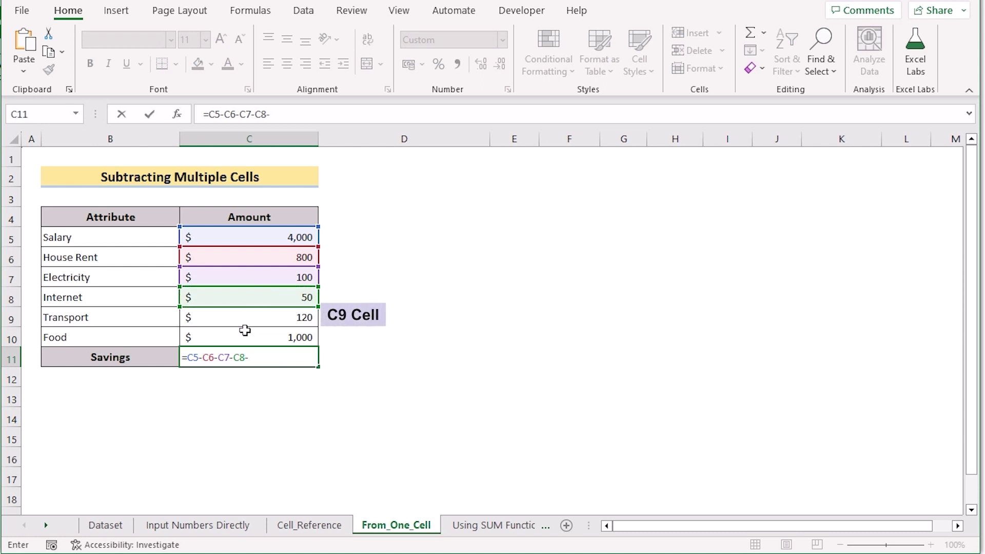
pyautogui.click(247, 317)
pyautogui.write('-')
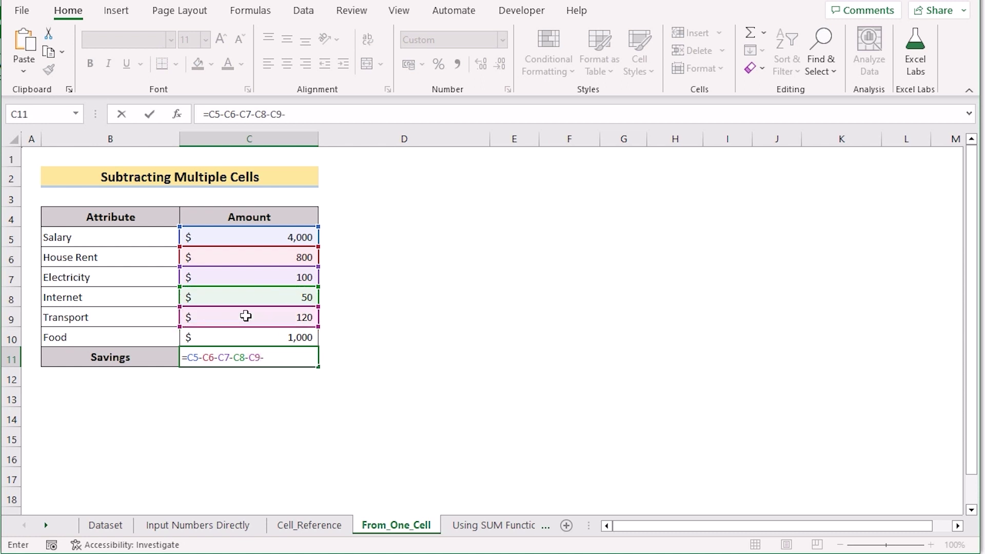
pyautogui.click(275, 339)
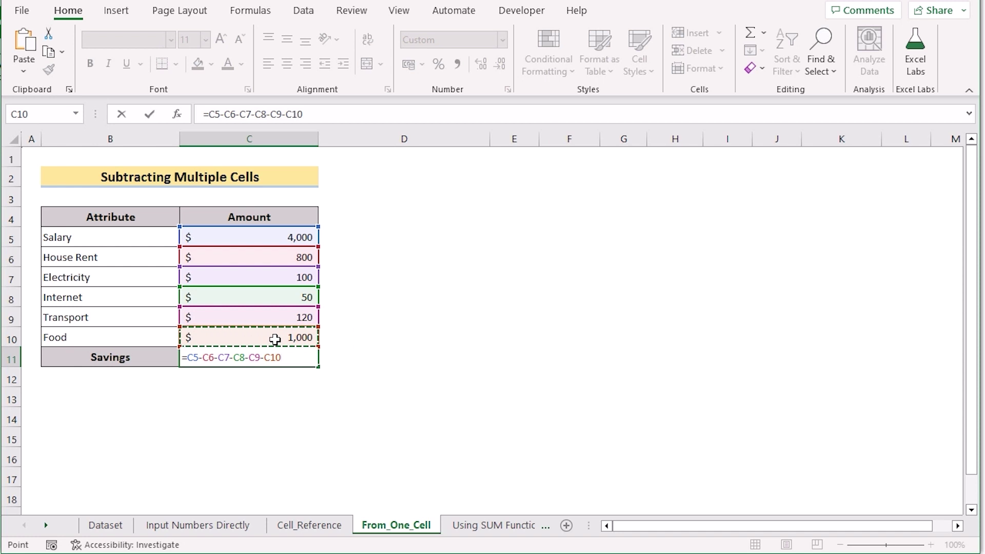
pyautogui.press('Return')
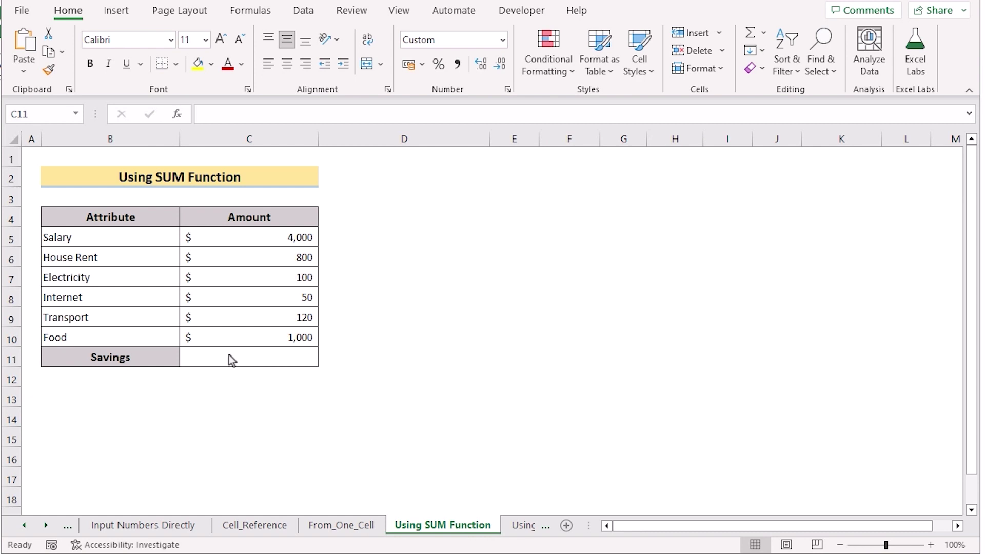
# - On the Using SUM Function sheet, calculate Savings in cell C11 by subtracting the summed expenses from the salary with =C5-SUM(C6:C10)
pyautogui.click(228, 354)
pyautogui.doubleClick(223, 354)
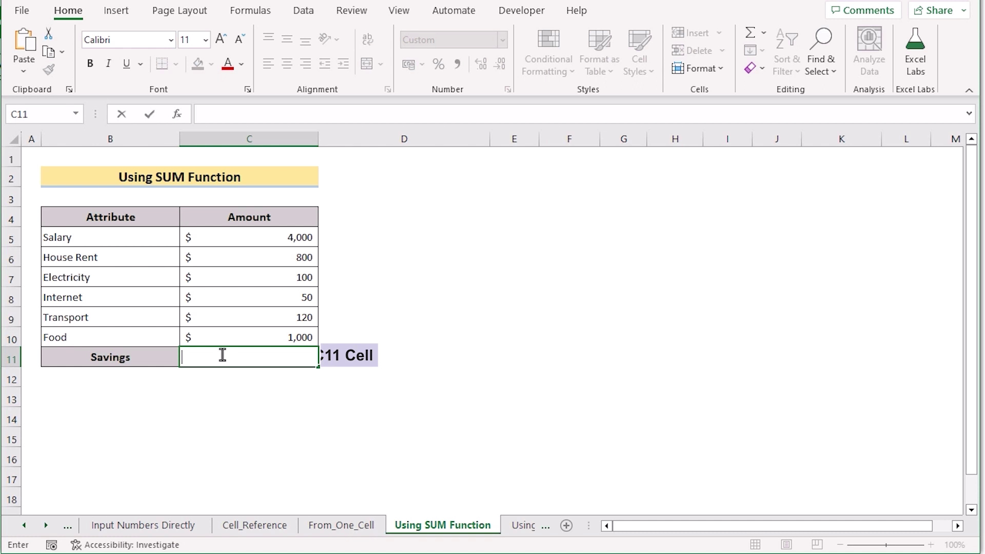
pyautogui.write('=')
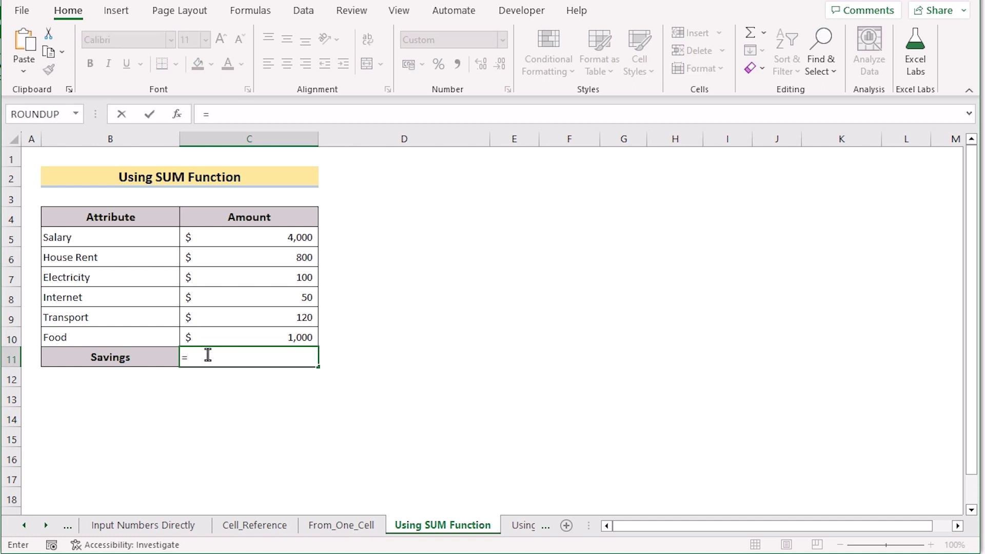
pyautogui.click(209, 238)
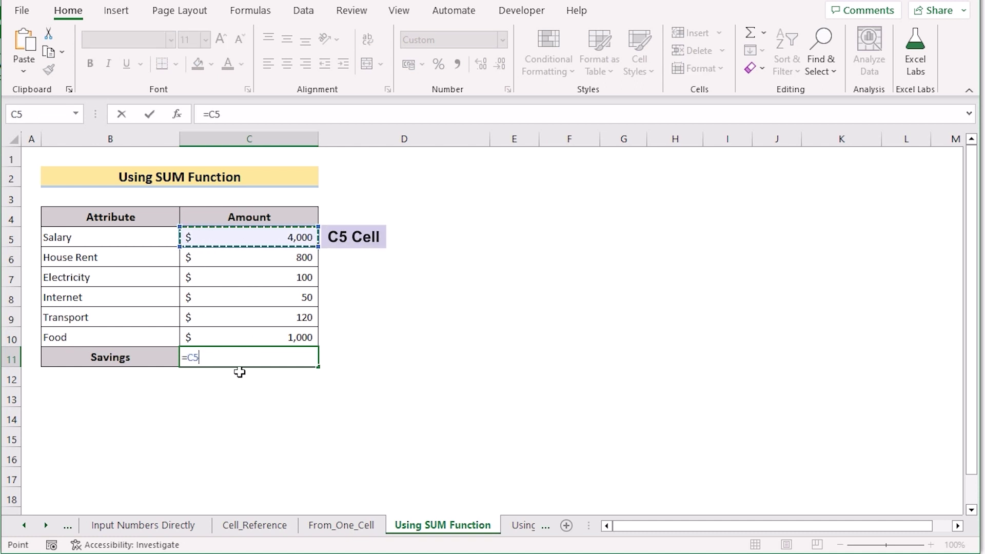
pyautogui.write('-')
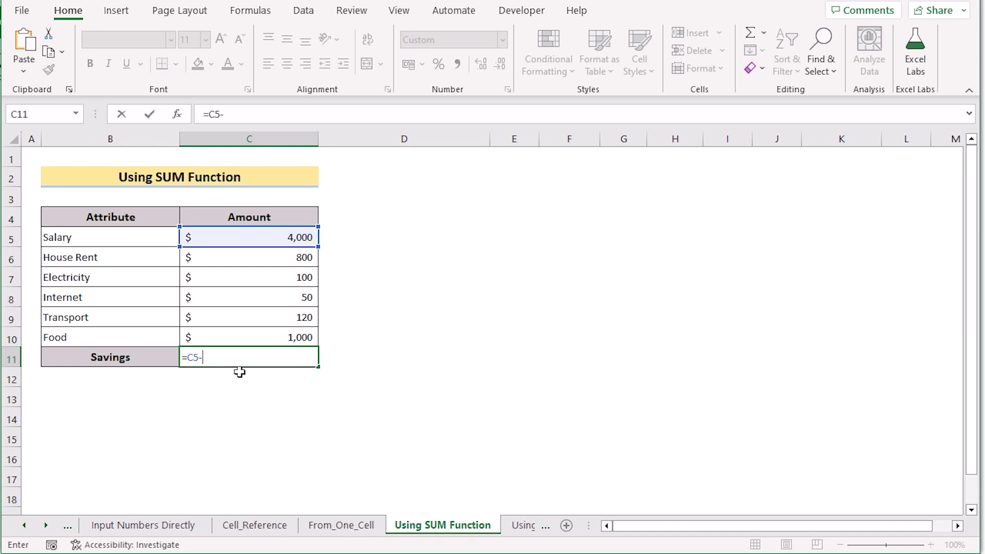
pyautogui.write('SUM(')
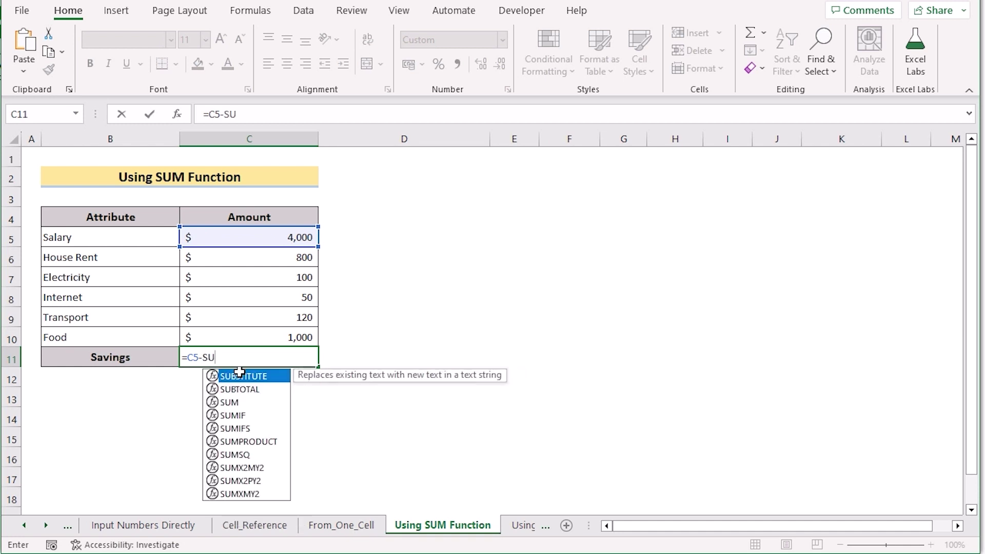
pyautogui.click(292, 260)
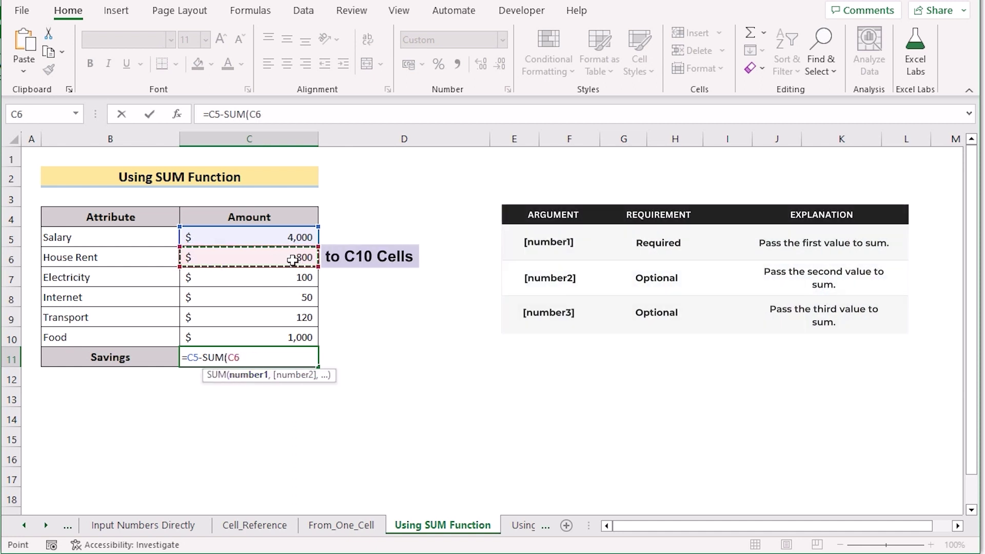
pyautogui.keyDown('shift'); pyautogui.click(273, 339); pyautogui.keyUp('shift')
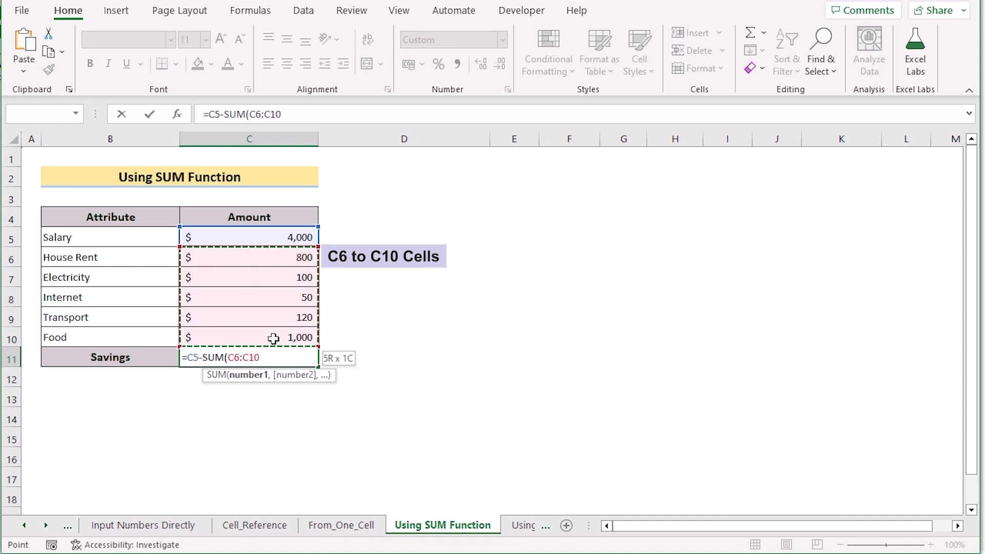
pyautogui.write(')')
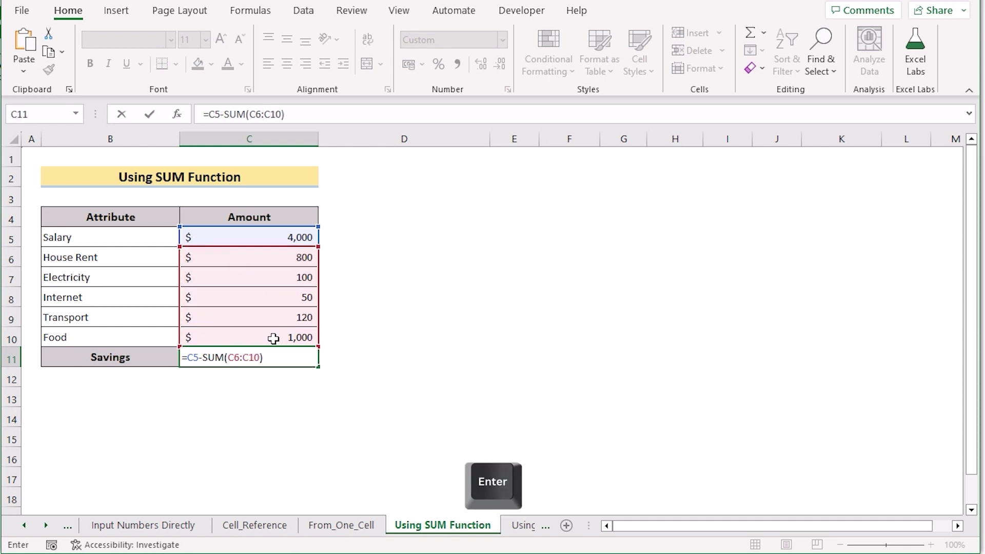
pyautogui.press('Return')
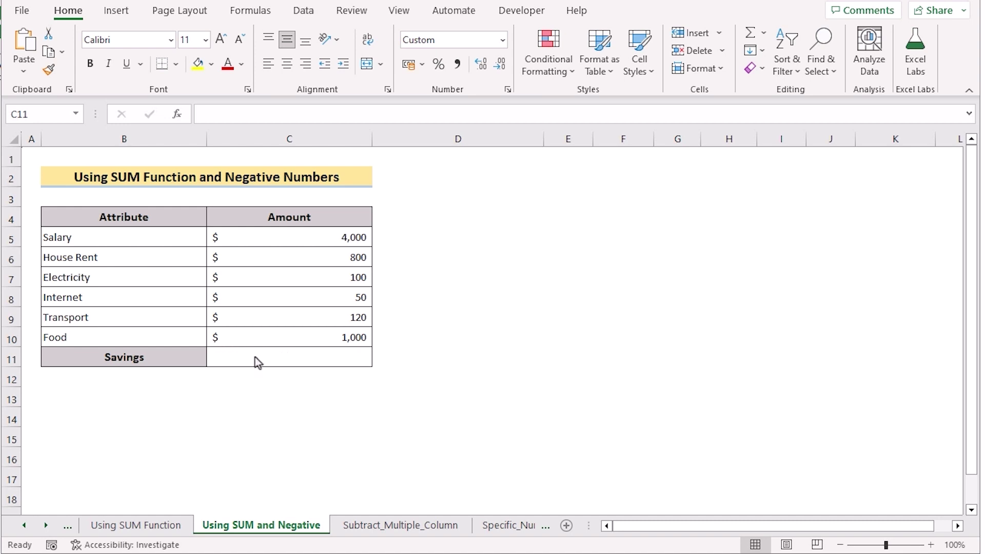
# - On the Using SUM and Negative sheet, make the House Rent and Electricity amounts negative, entering -800 in C6 and -100 in C7
pyautogui.click(122, 236)
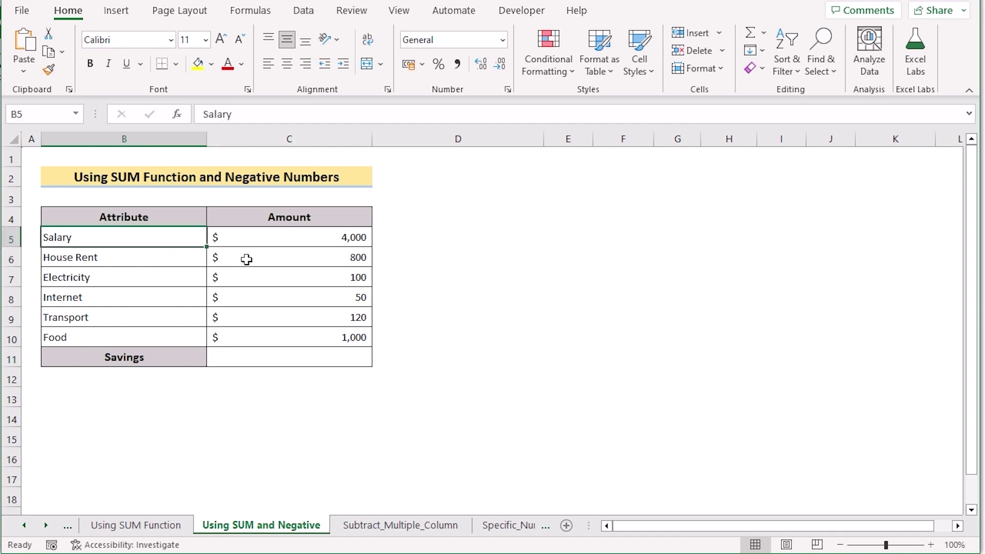
pyautogui.moveTo(267, 263); pyautogui.dragTo(251, 332)
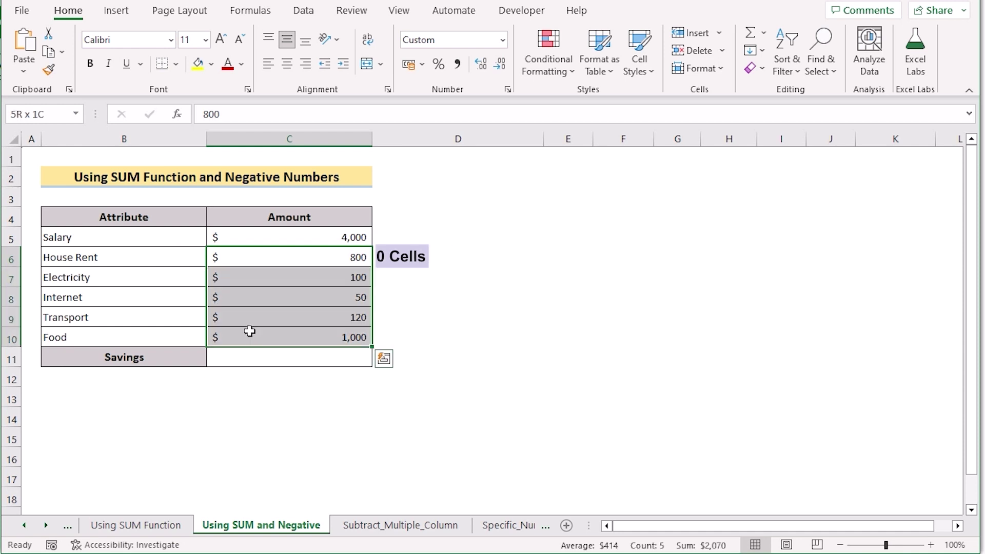
pyautogui.doubleClick(320, 261)
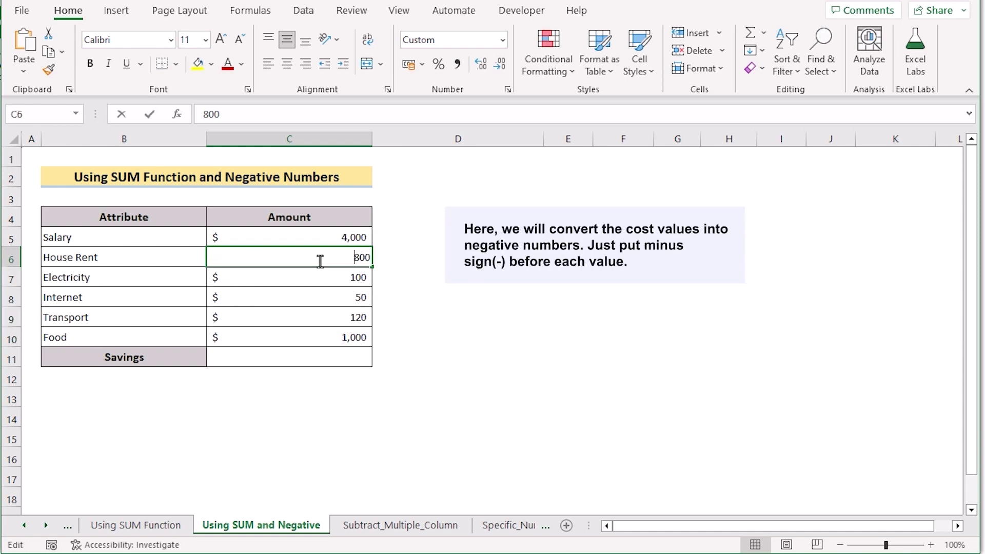
pyautogui.write('-')
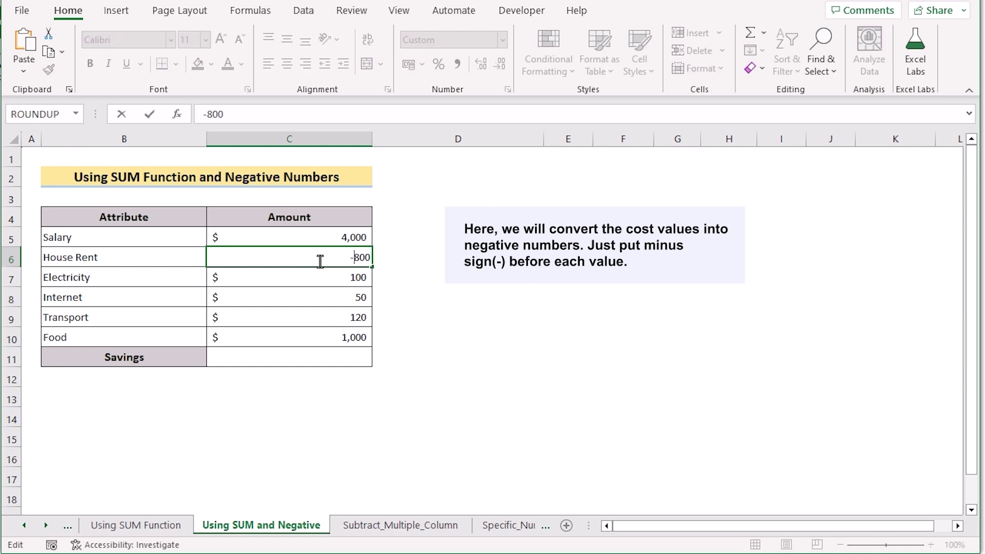
pyautogui.press('Return')
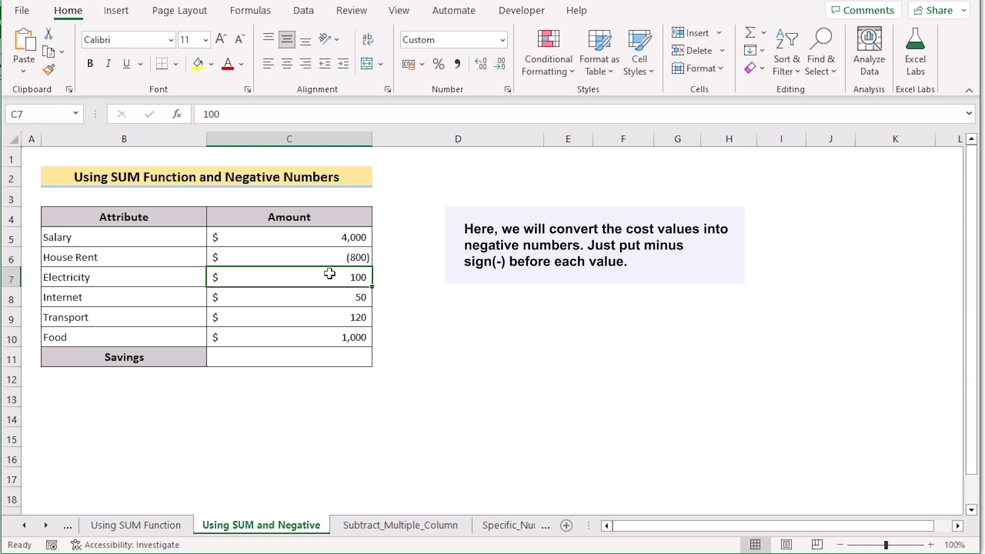
pyautogui.doubleClick(321, 277)
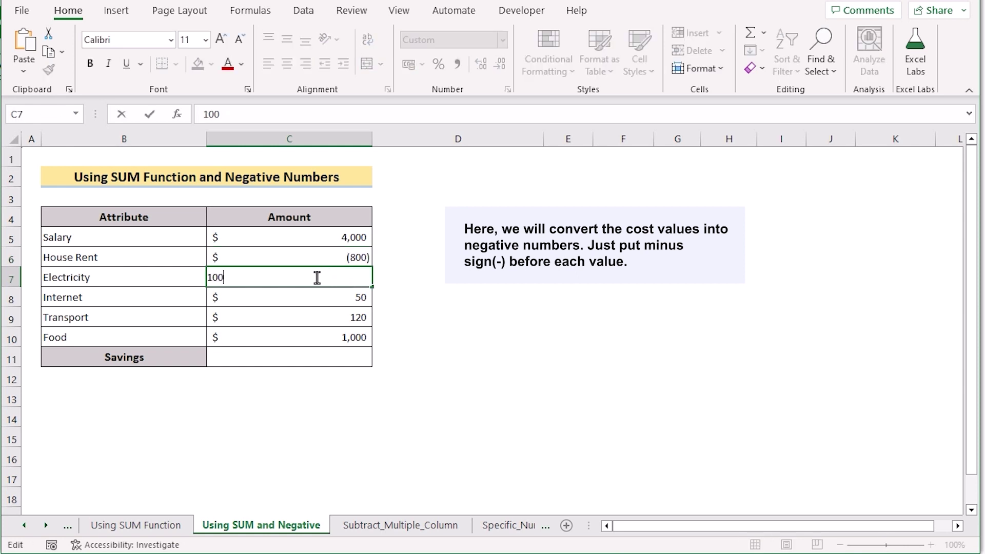
pyautogui.click(208, 277)
pyautogui.write('-')
pyautogui.press('Return')
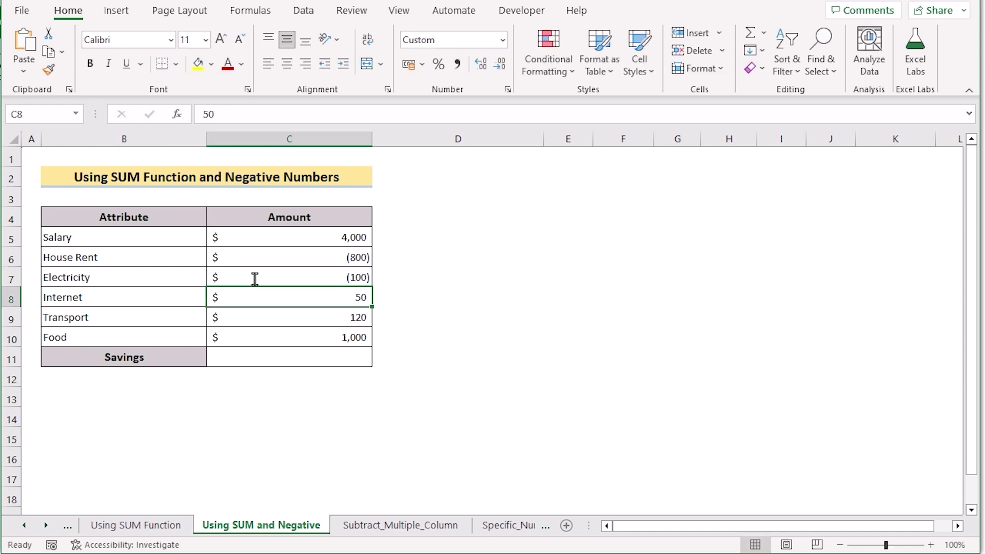
# - Make the Internet, Transport and Food amounts negative, entering -50 in C8, -120 in C9 and -1000 in C10
pyautogui.doubleClick(343, 300)
pyautogui.click(207, 298)
pyautogui.write('-')
pyautogui.press('Return')
pyautogui.doubleClick(252, 317)
pyautogui.click(208, 317)
pyautogui.write('-')
pyautogui.press('Return')
pyautogui.doubleClick(334, 338)
pyautogui.click(207, 337)
pyautogui.write('-')
pyautogui.press('Return')
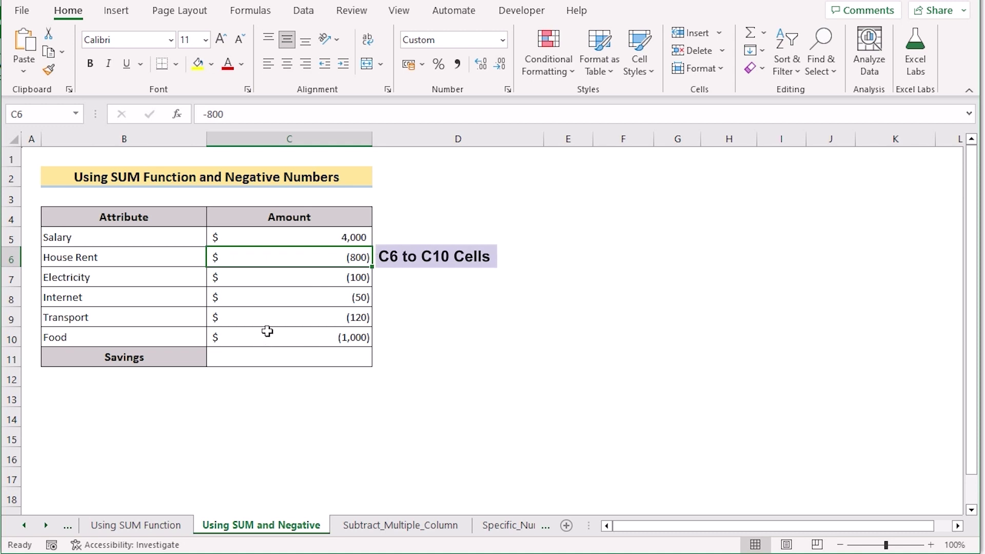
# - Calculate Savings in cell C11 by adding the salary and the negative expenses with =SUM(C5:C10)
pyautogui.keyDown('shift'); pyautogui.click(291, 334); pyautogui.keyUp('shift')
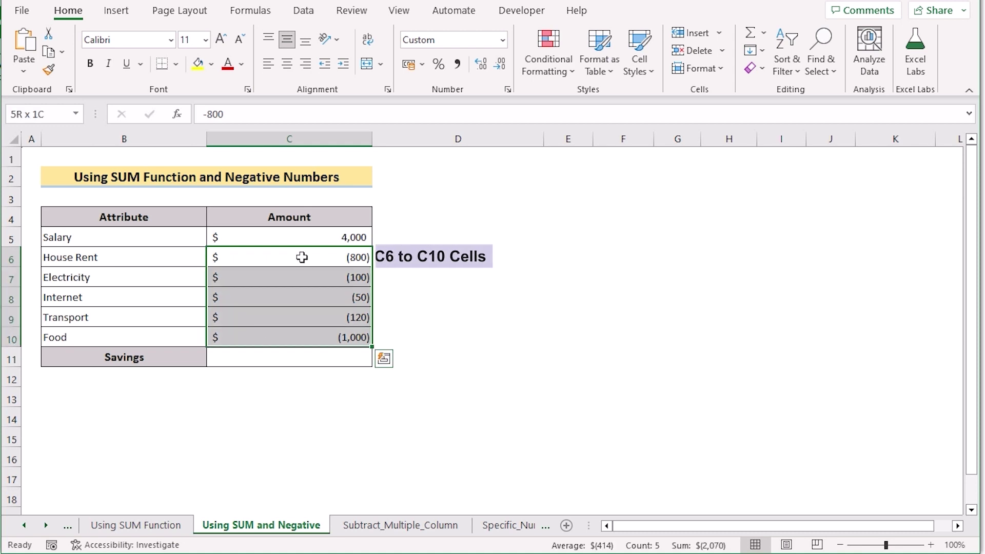
pyautogui.click(262, 360)
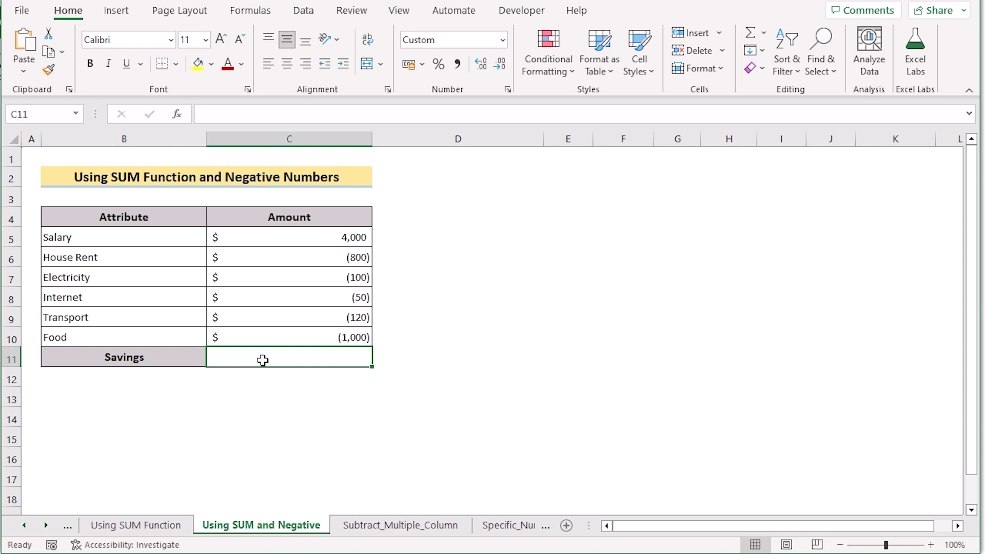
pyautogui.write('=')
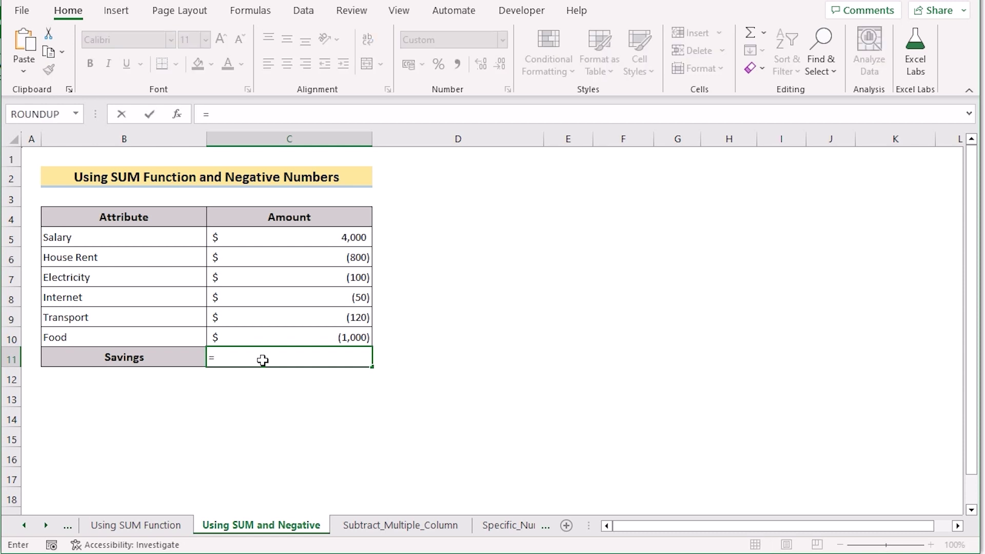
pyautogui.write('SUM(')
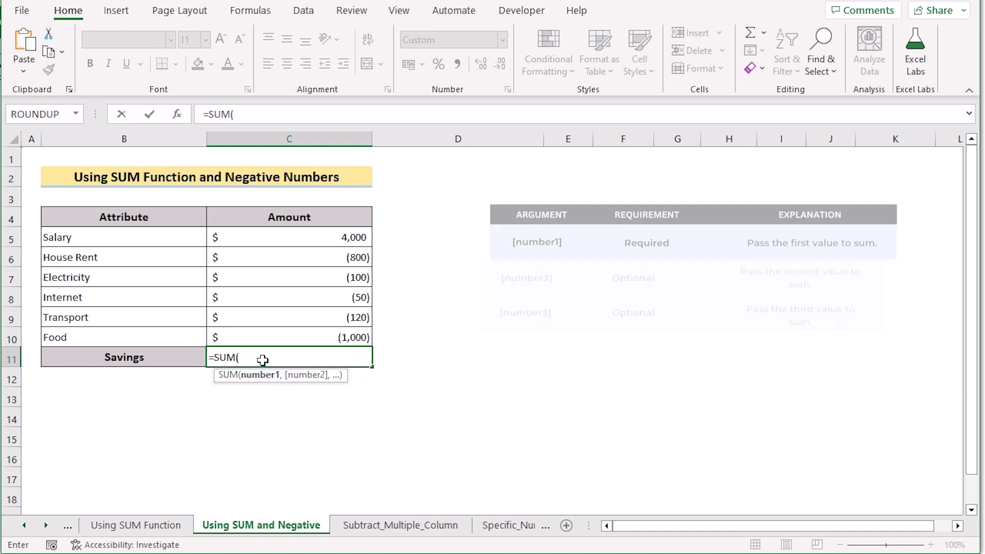
pyautogui.click(330, 238)
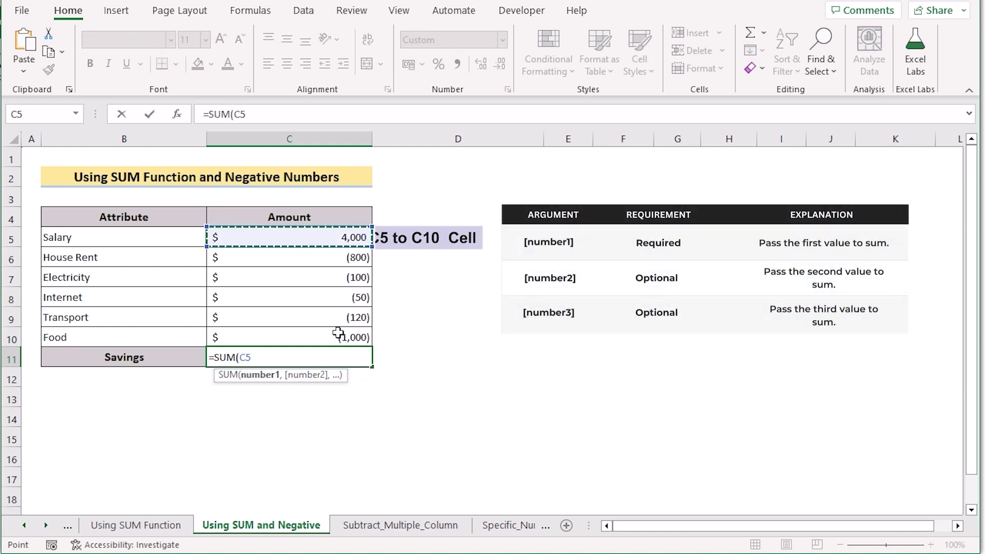
pyautogui.moveTo(330, 336); pyautogui.dragTo(329, 336)
pyautogui.write(')')
pyautogui.press('Return')
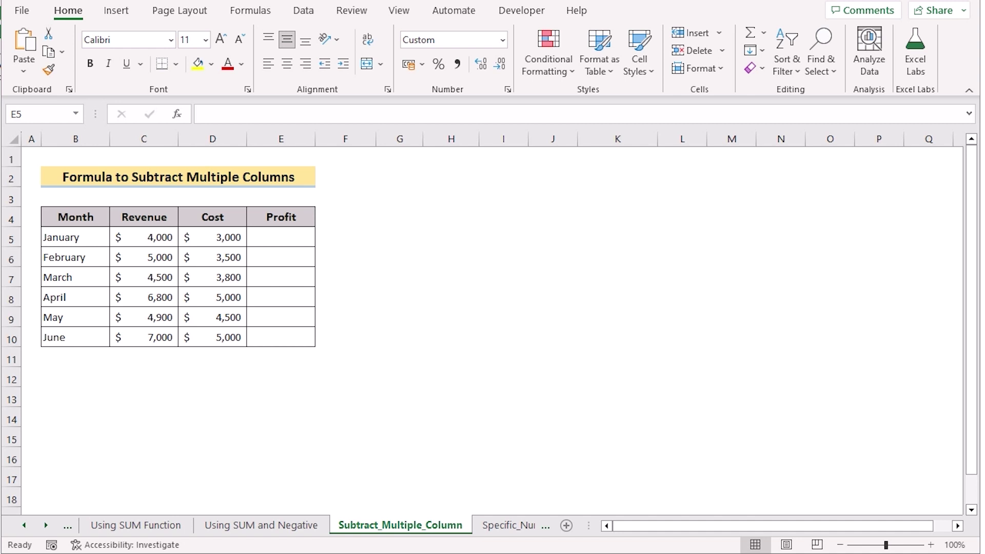
# - On the Subtract_Multiple_Column sheet, calculate January's Profit in cell E5 with =C5-D5 and fill the formula down to E10
pyautogui.click(87, 139)
pyautogui.click(156, 137)
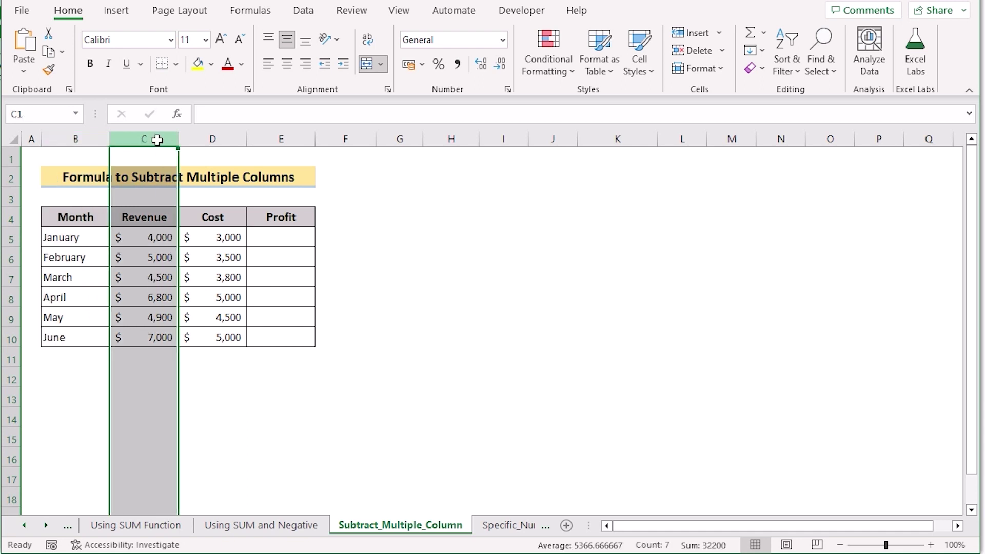
pyautogui.click(213, 135)
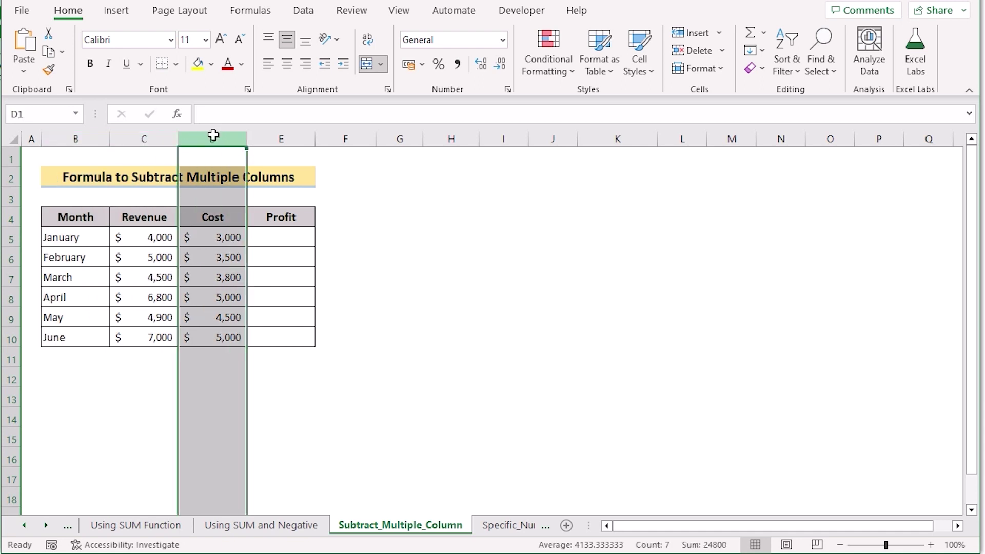
pyautogui.click(284, 138)
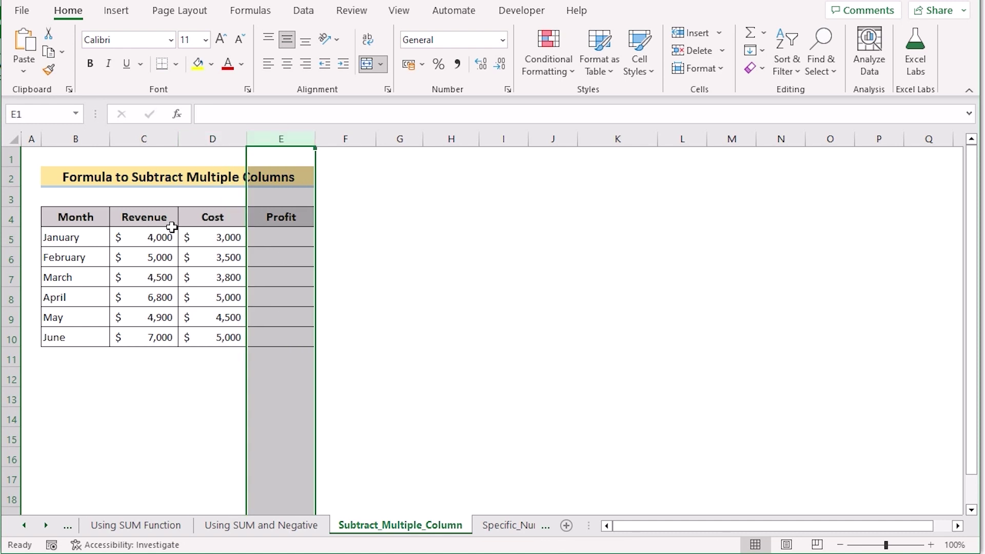
pyautogui.doubleClick(262, 239)
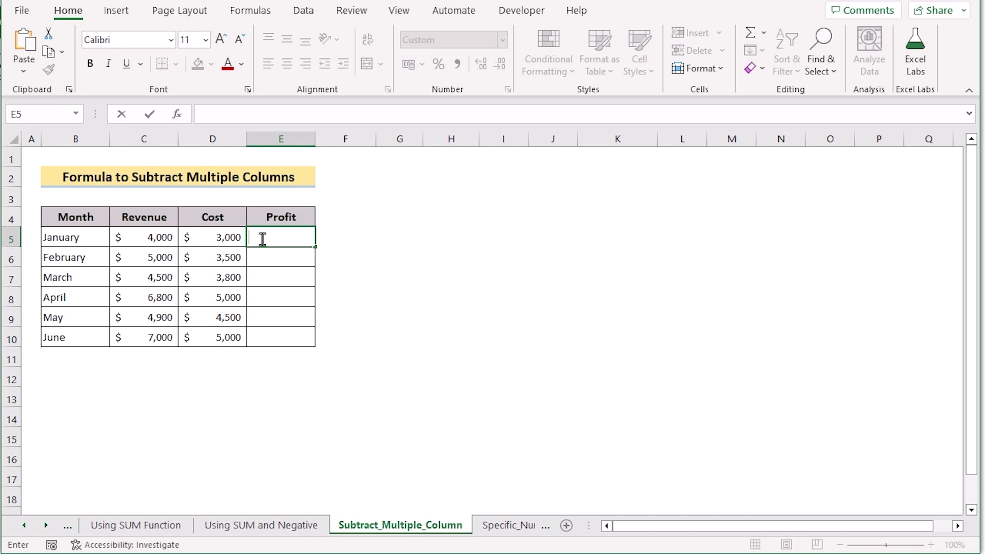
pyautogui.write('=')
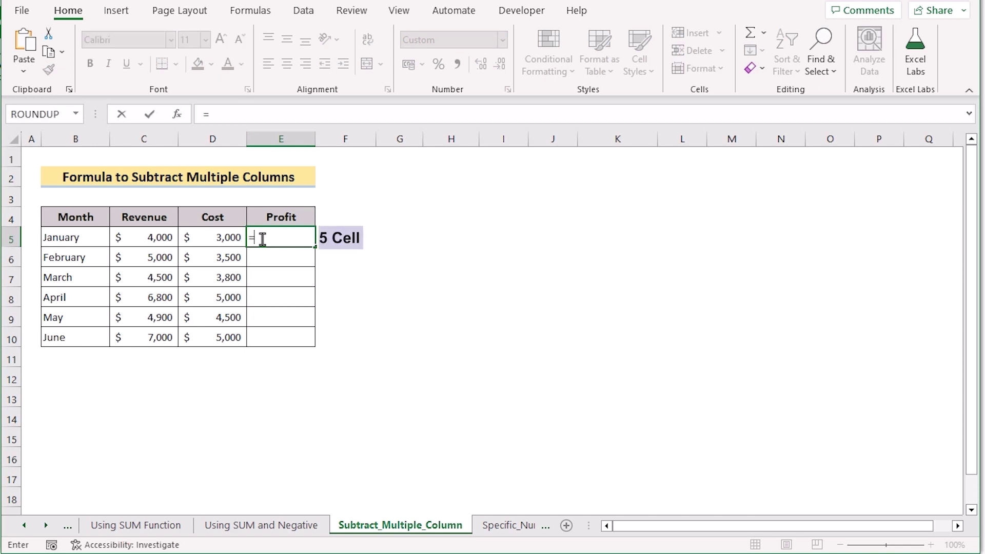
pyautogui.click(160, 236)
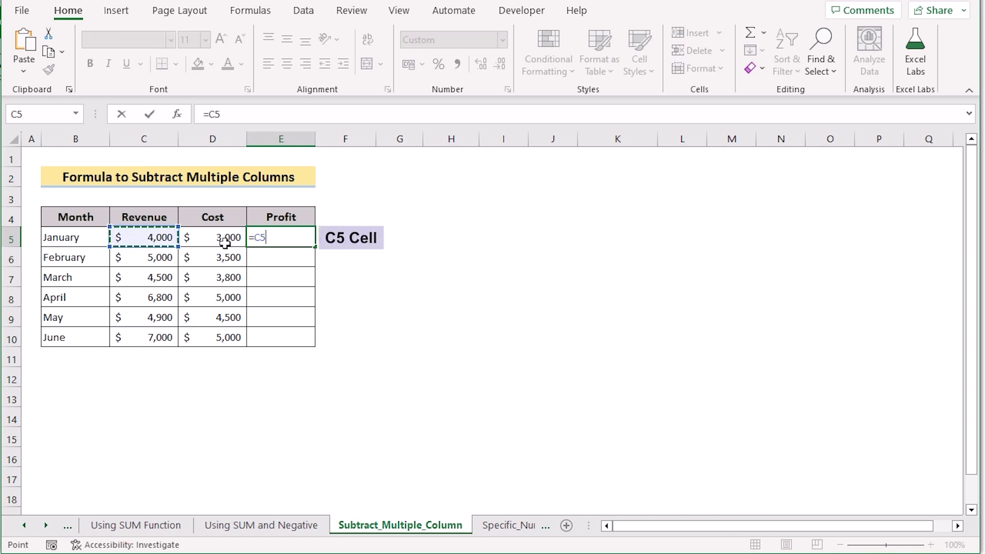
pyautogui.write('-')
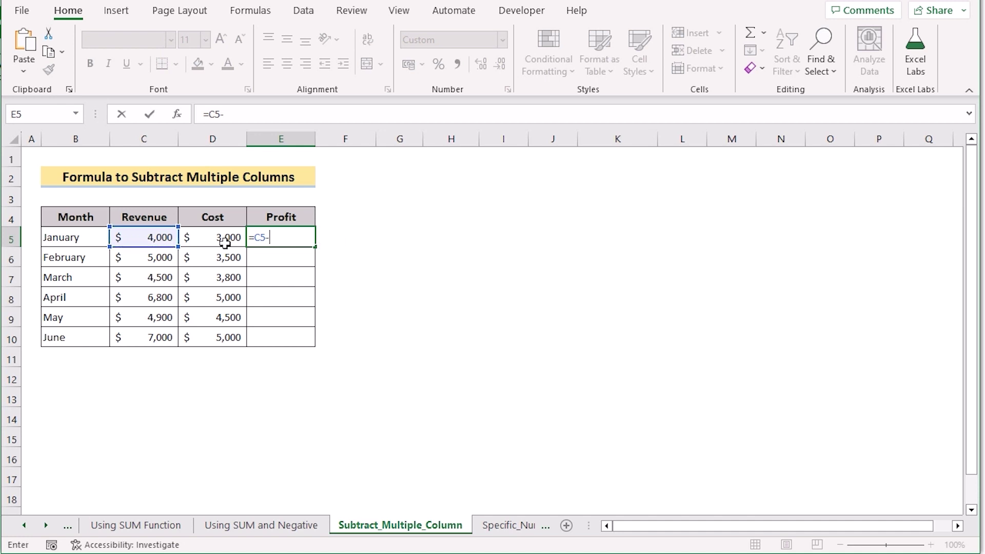
pyautogui.click(219, 242)
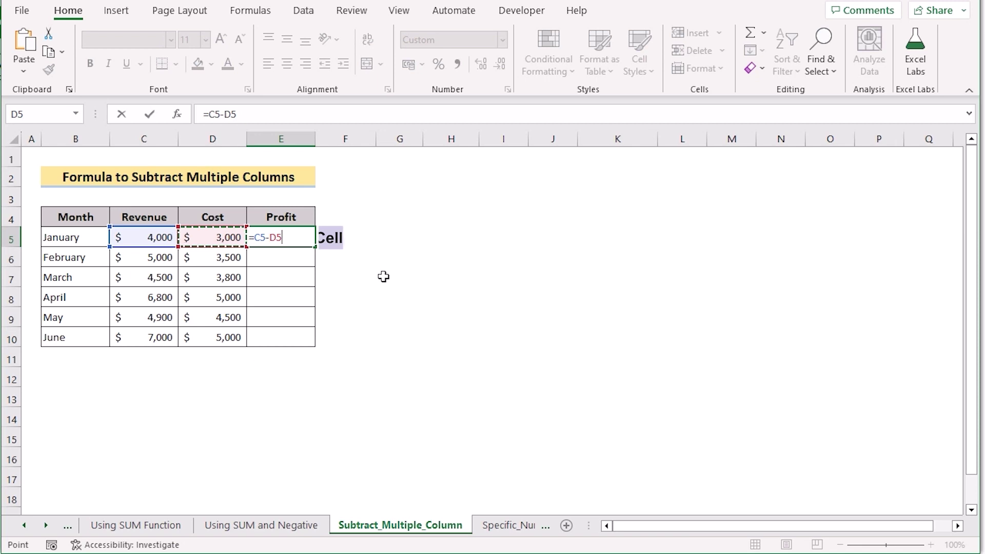
pyautogui.press('Return')
pyautogui.click(268, 238)
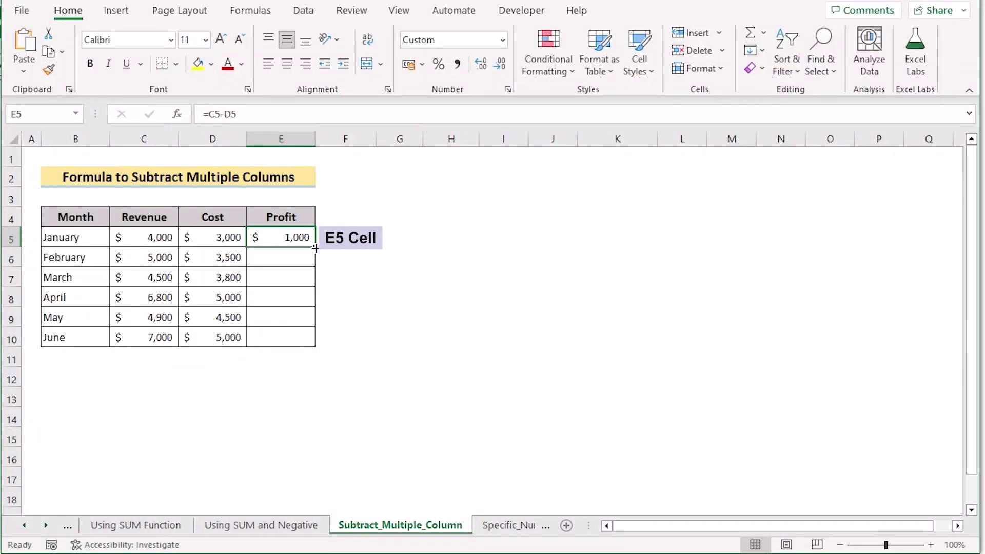
pyautogui.moveTo(314, 248); pyautogui.dragTo(314, 346)
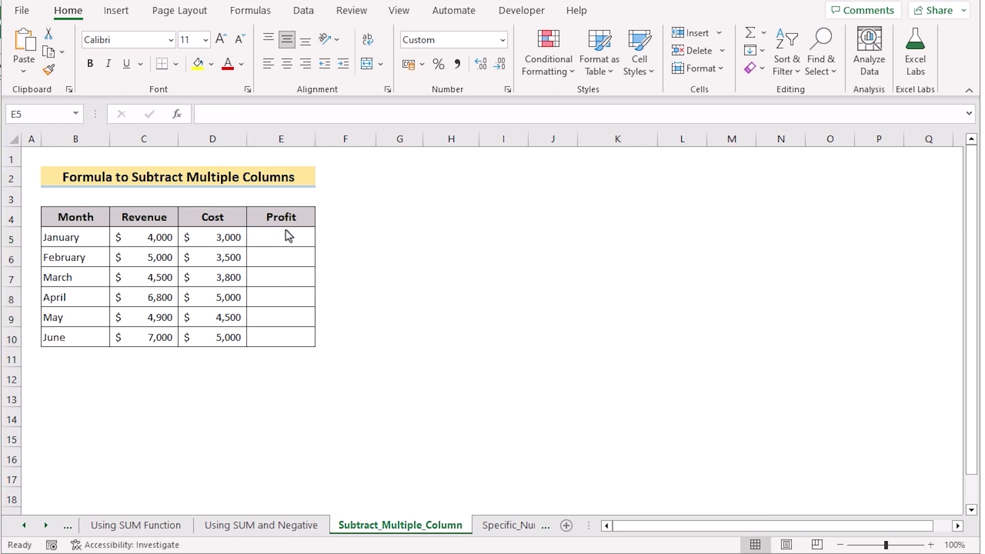
# - Calculate Profit for all months at once by entering =C5:C10-D5:D10 across the range E5:E10
pyautogui.click(285, 230)
pyautogui.moveTo(276, 339); pyautogui.dragTo(275, 337)
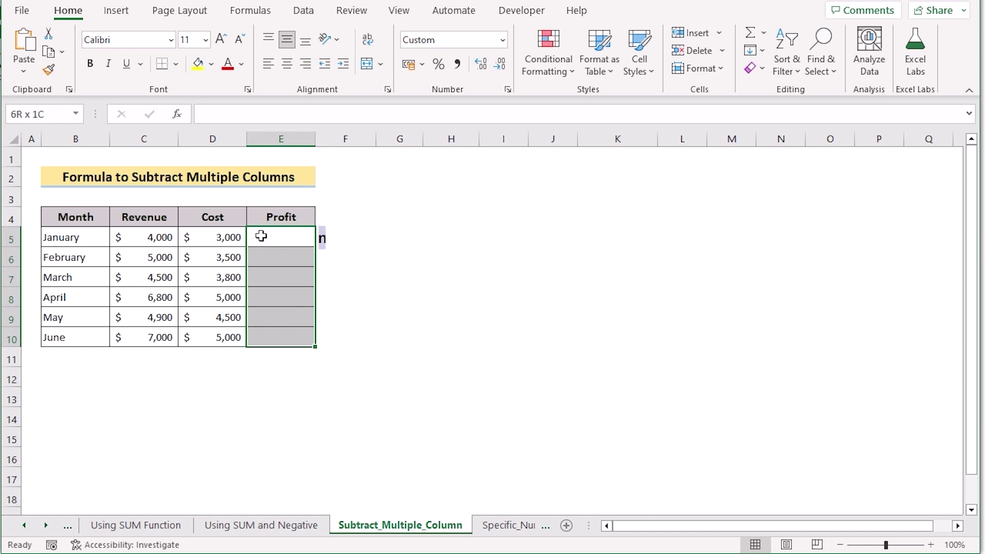
pyautogui.write('=')
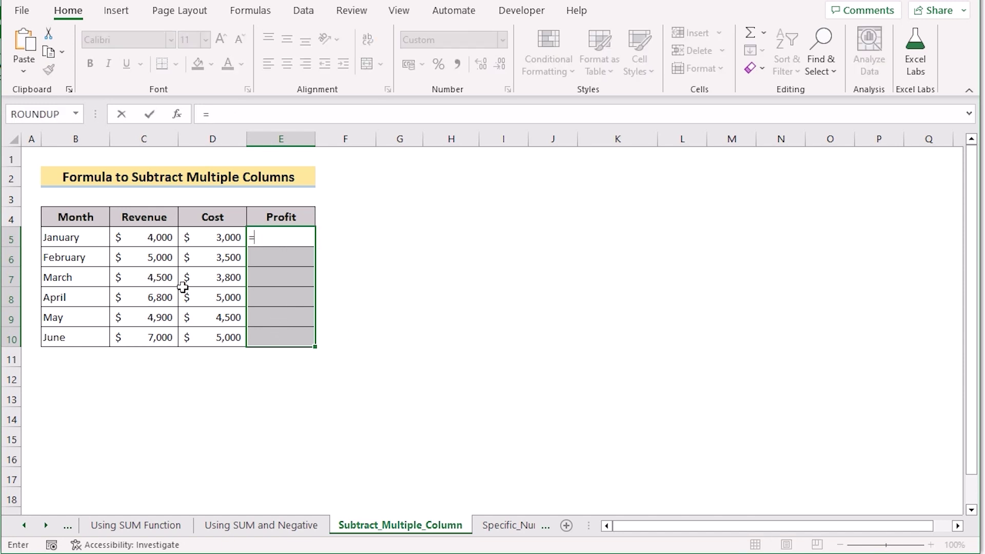
pyautogui.click(144, 232)
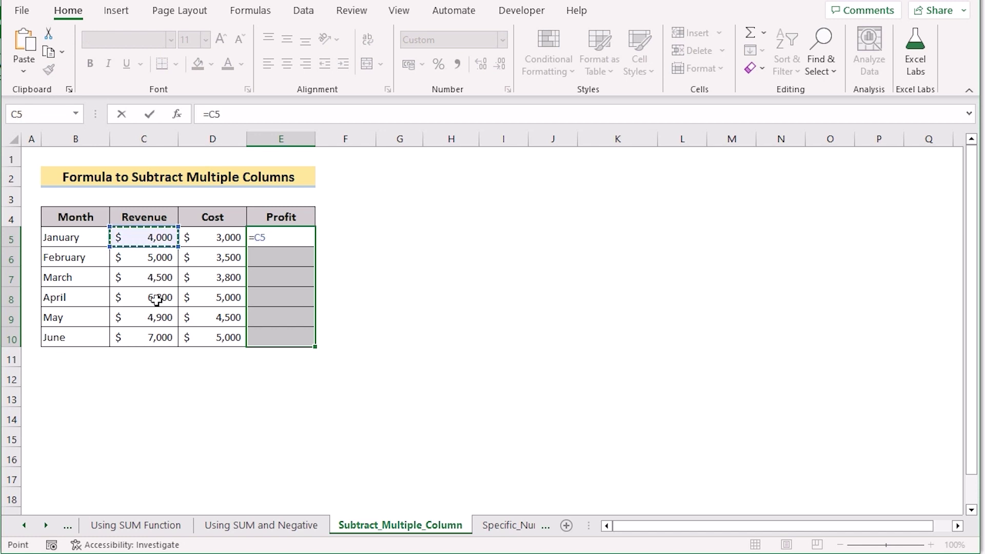
pyautogui.keyDown('shift'); pyautogui.click(138, 337); pyautogui.keyUp('shift')
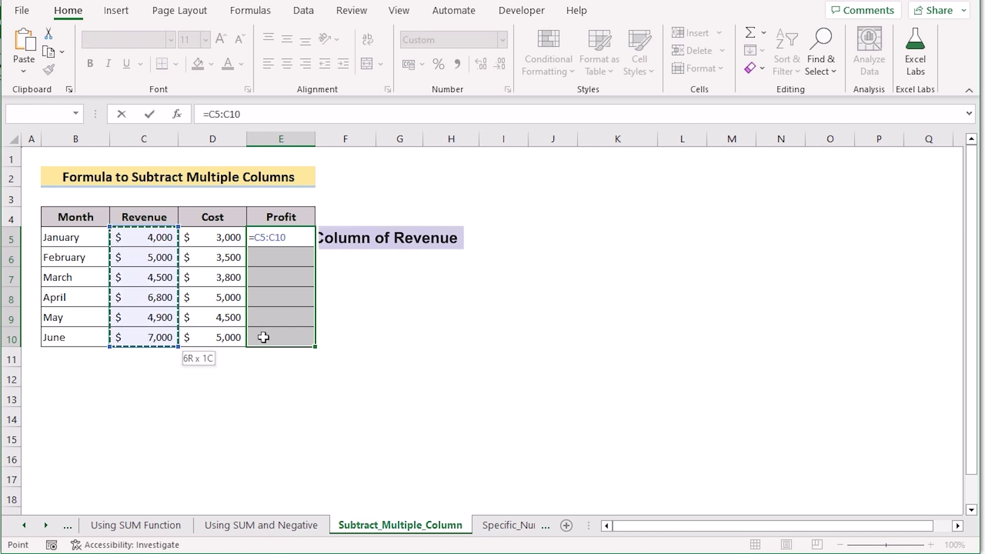
pyautogui.write('-')
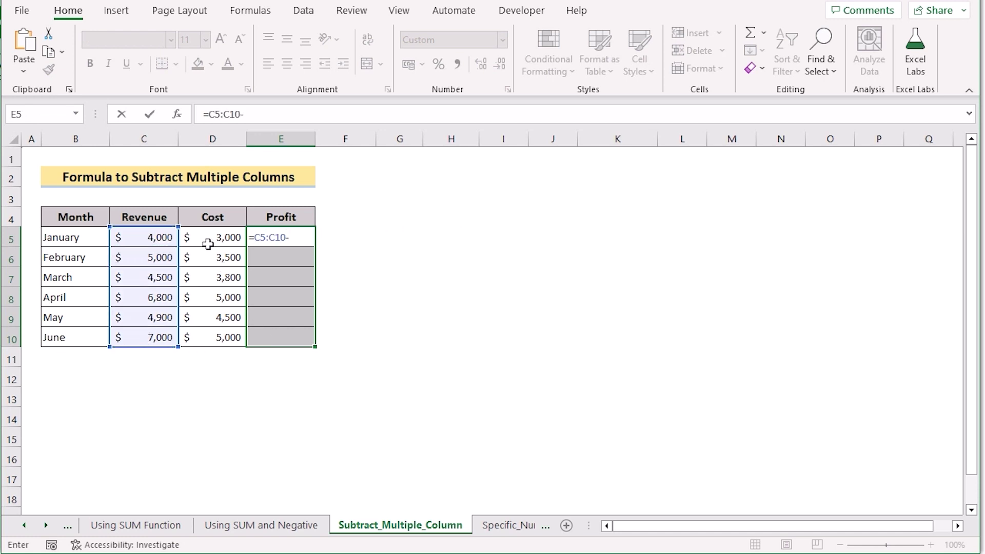
pyautogui.moveTo(207, 244); pyautogui.dragTo(208, 336)
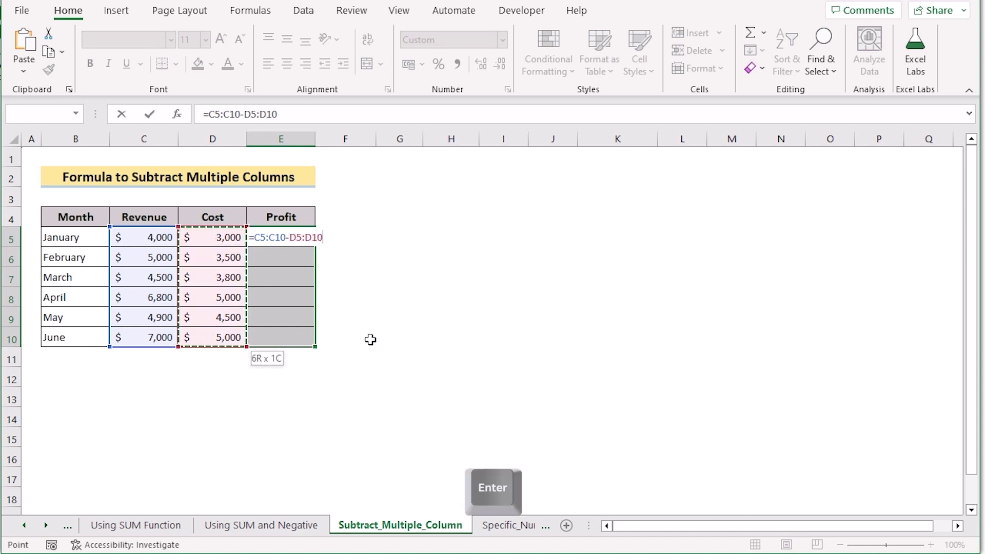
pyautogui.press('Return')
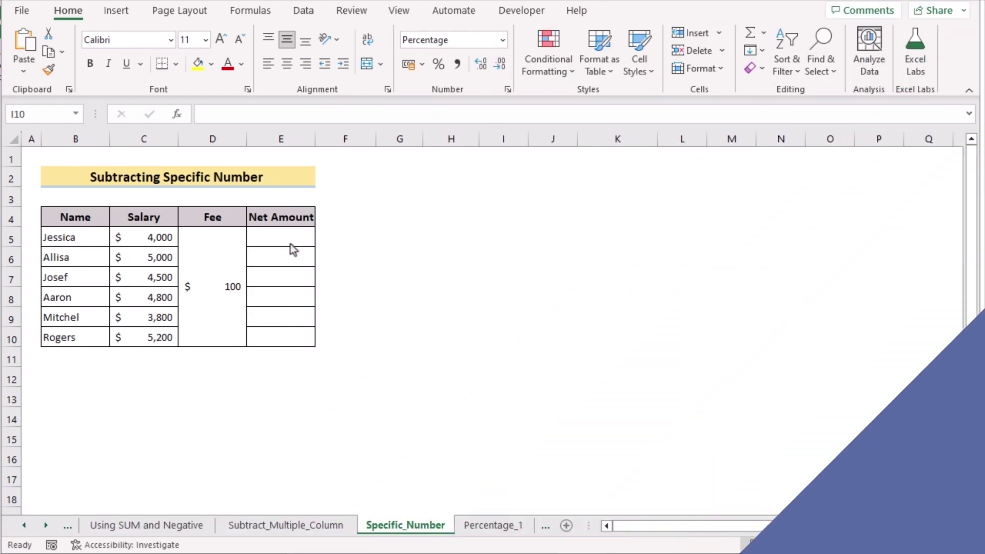
# - On the Specific_Number sheet, calculate Net Amount in cell E5 with =C5-$D$5 and fill the formula down to E10
pyautogui.doubleClick(264, 236)
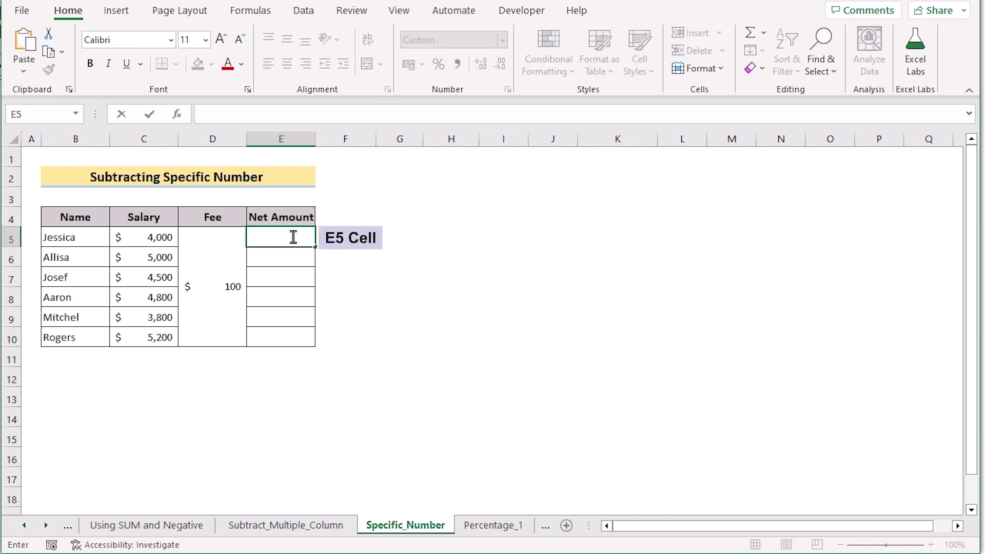
pyautogui.write('=')
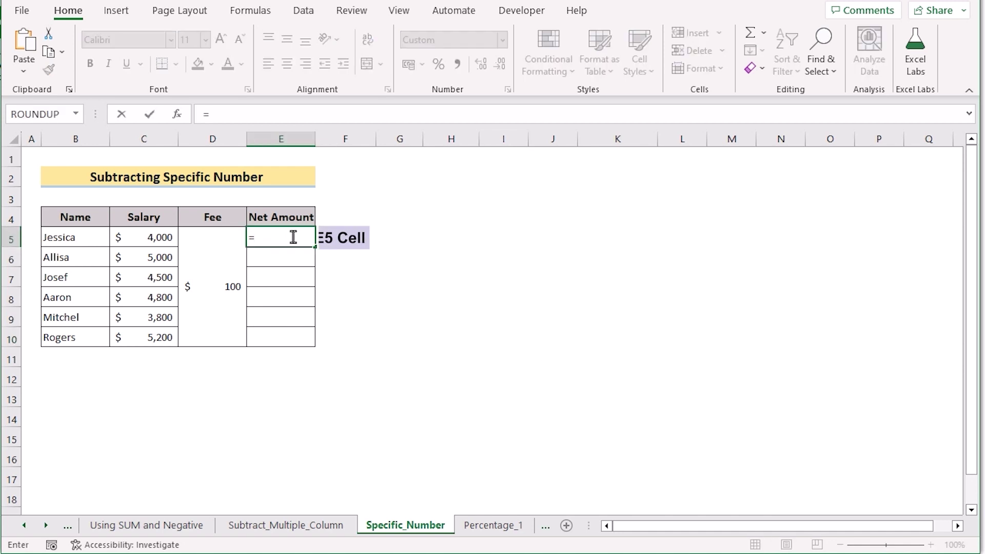
pyautogui.click(124, 240)
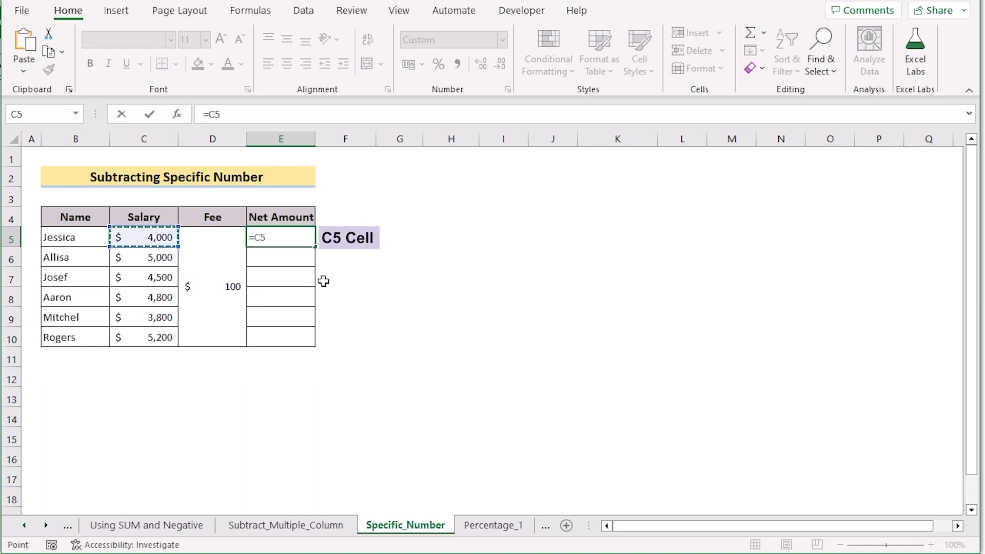
pyautogui.write('-')
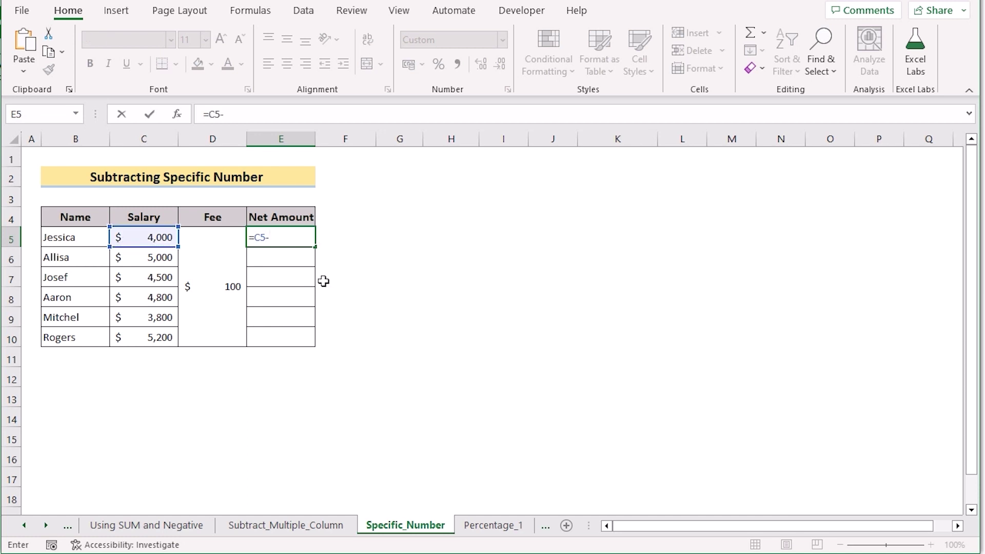
pyautogui.click(211, 287)
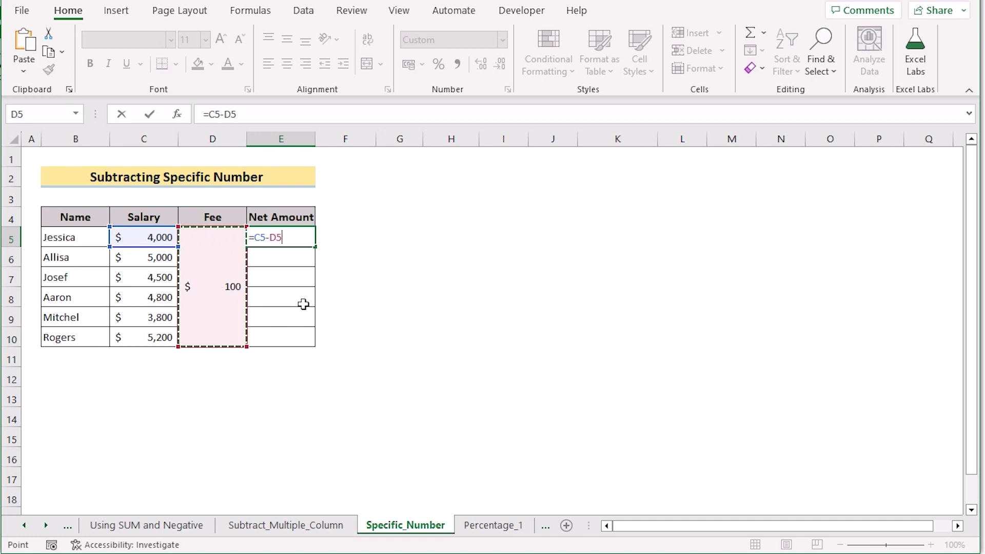
pyautogui.press('F4')
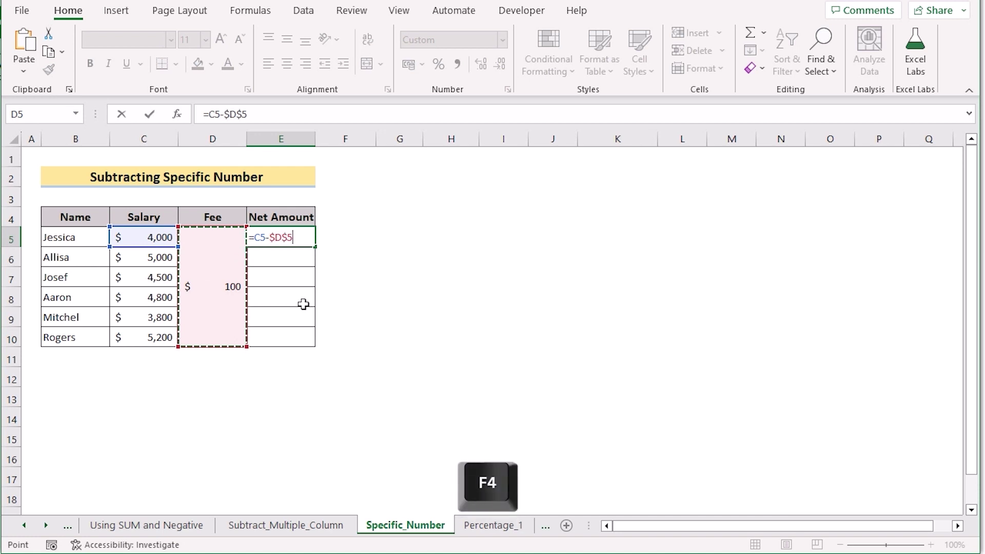
pyautogui.press('Return')
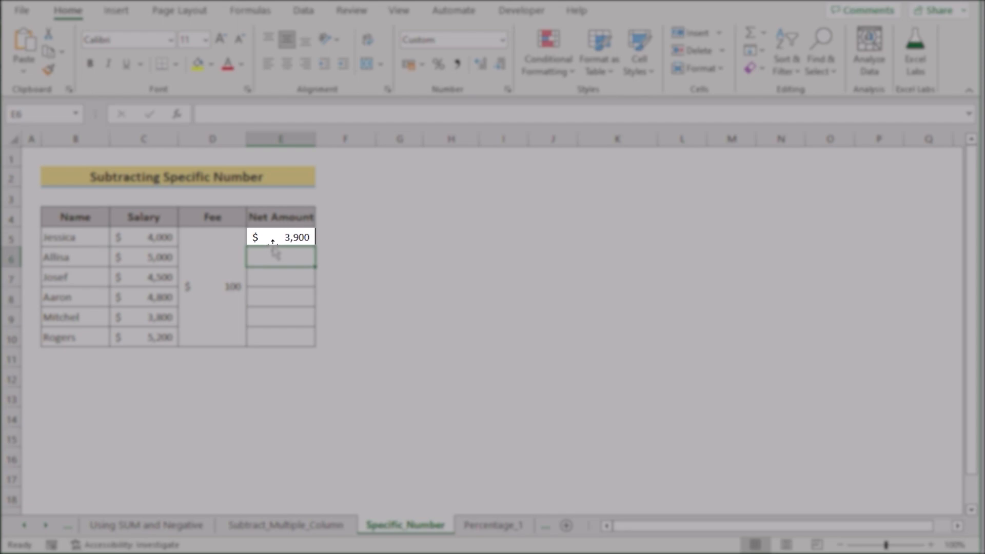
pyautogui.click(272, 241)
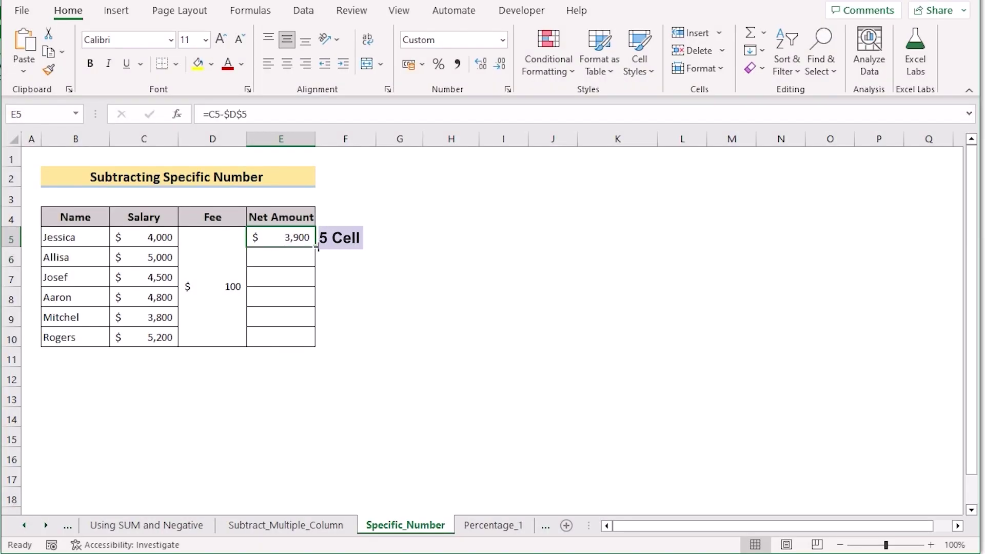
pyautogui.moveTo(315, 247); pyautogui.dragTo(303, 341)
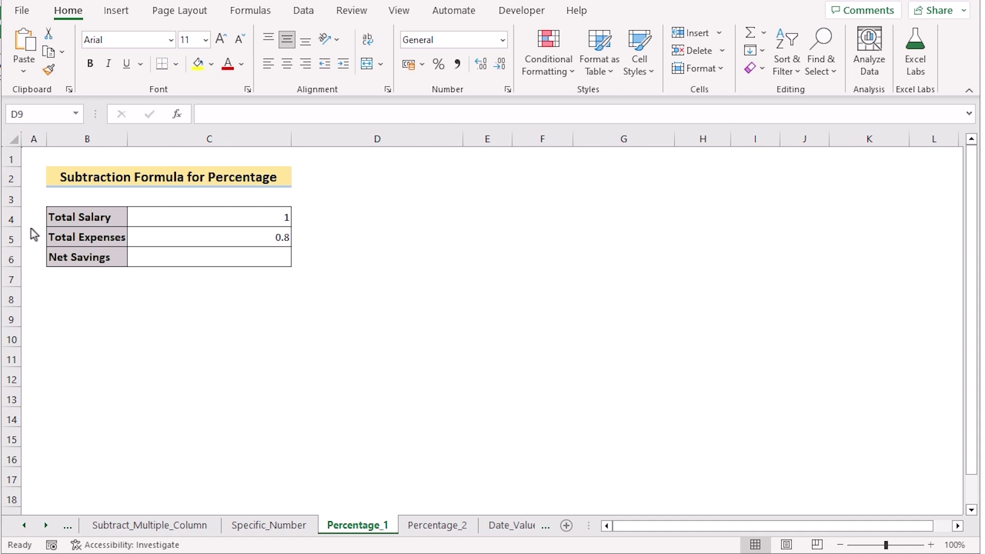
# - On the Percentage_1 sheet, format cells C4:C6 as Percentage
pyautogui.click(199, 215)
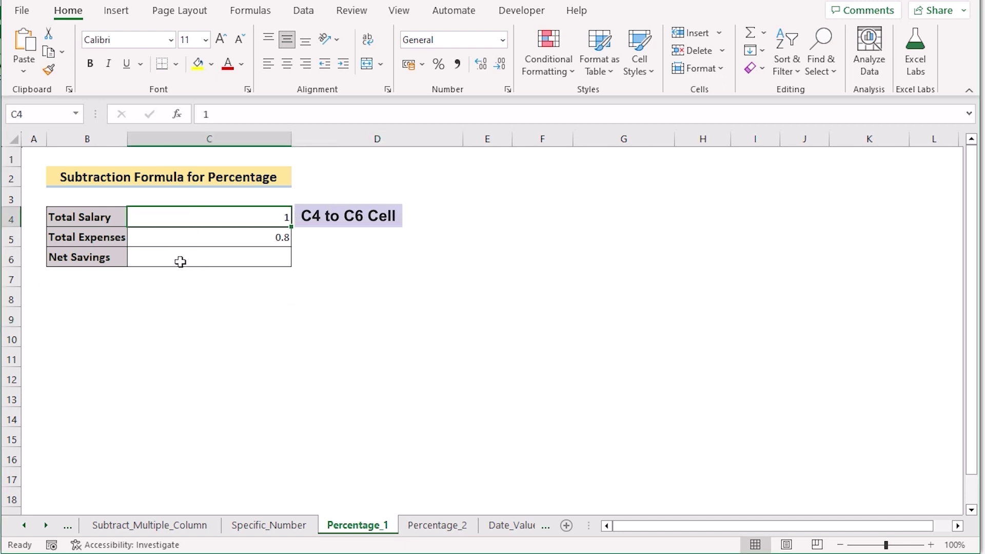
pyautogui.moveTo(180, 261); pyautogui.dragTo(180, 262)
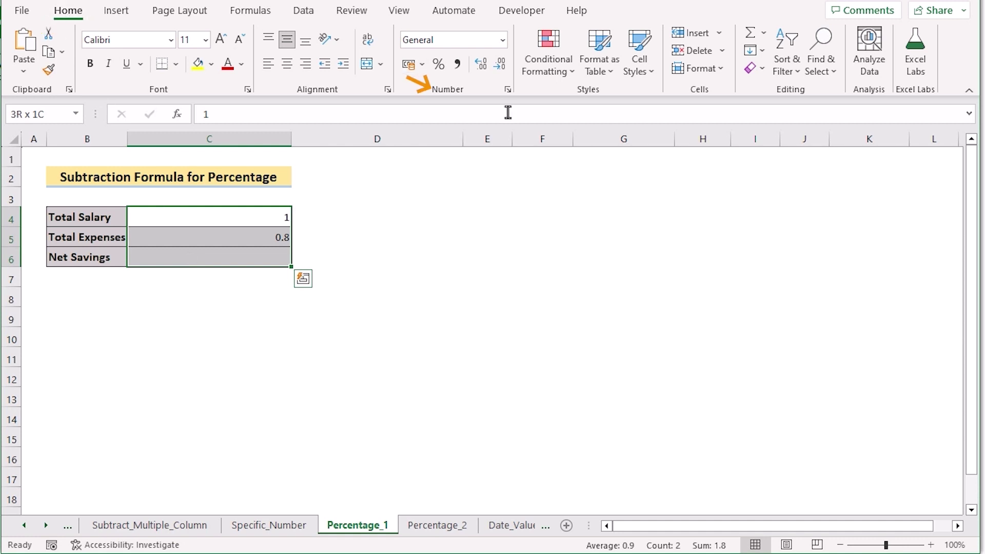
pyautogui.click(502, 40)
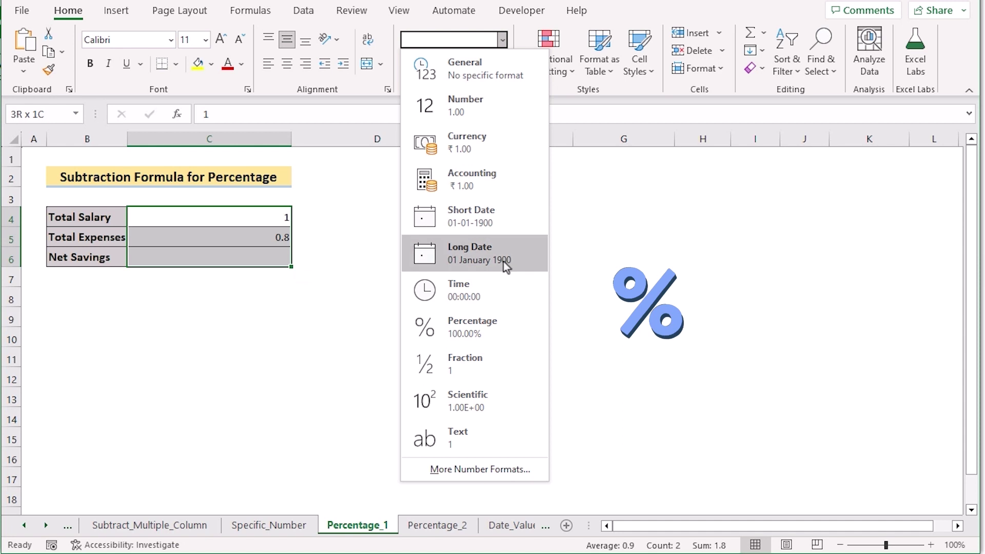
pyautogui.click(508, 325)
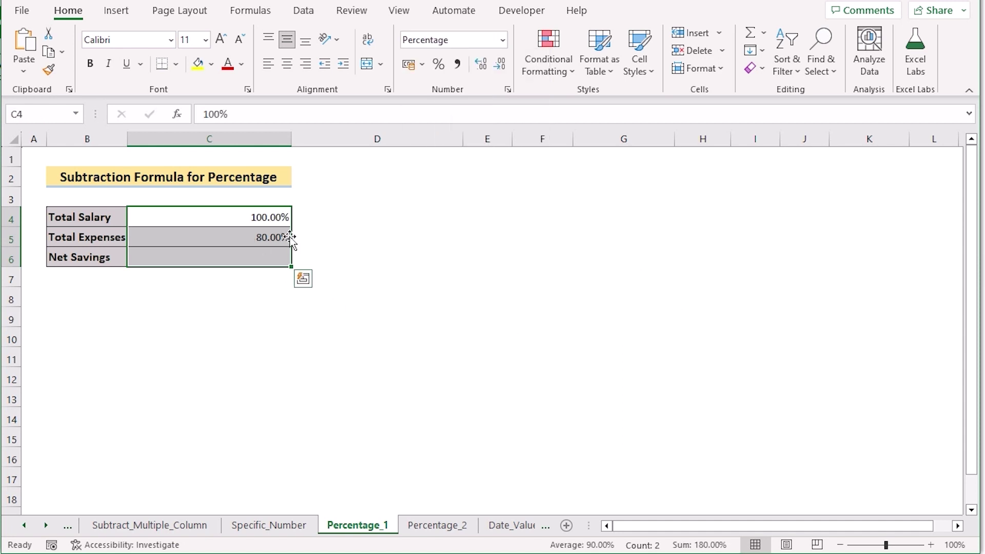
# - Calculate Net Savings in cell C6 by subtracting Total Expenses from Total Salary with =C4-C5
pyautogui.click(200, 261)
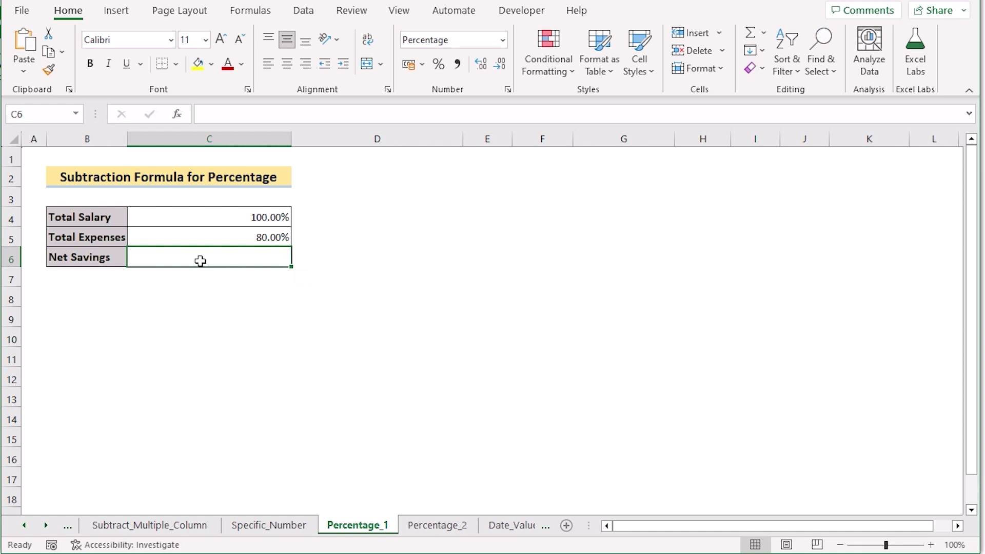
pyautogui.doubleClick(200, 261)
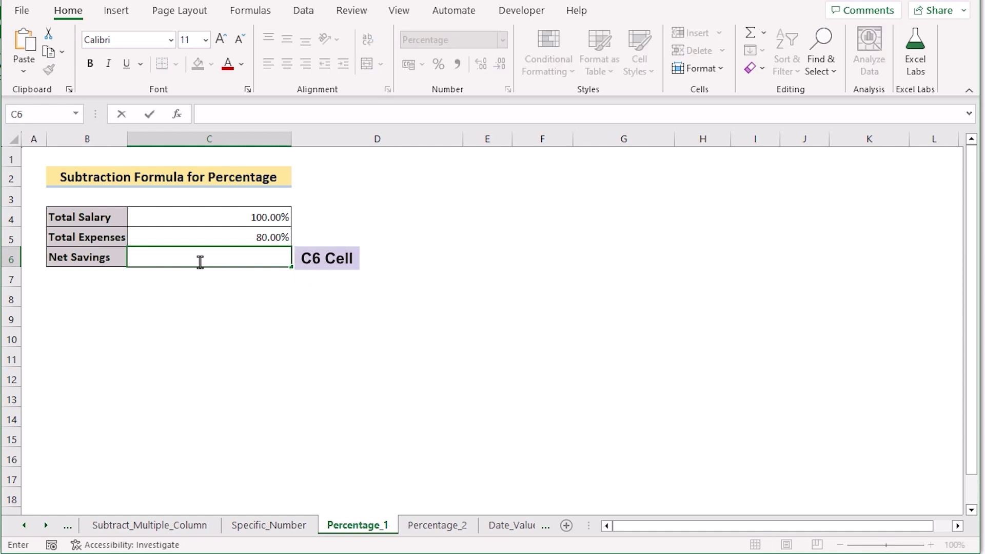
pyautogui.write('=')
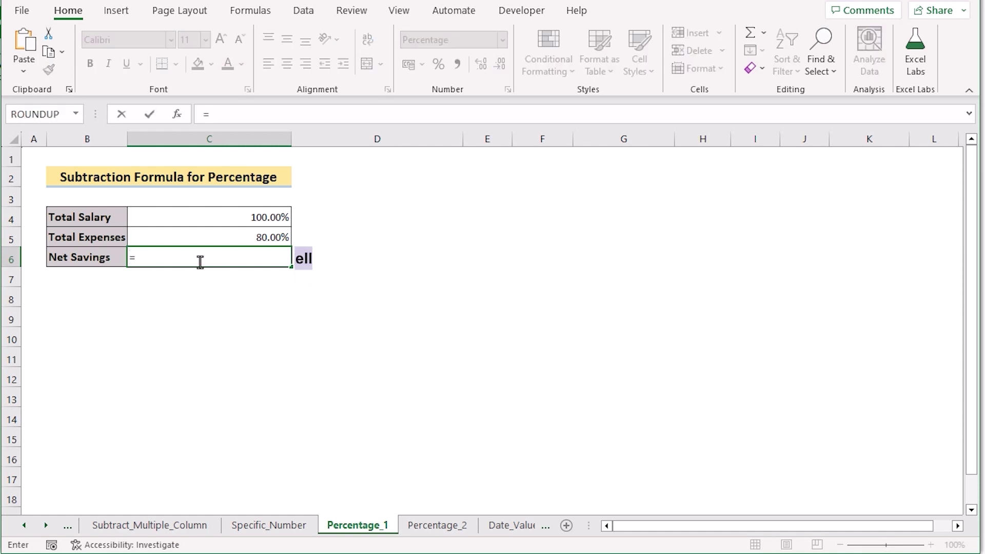
pyautogui.click(196, 217)
pyautogui.write('-')
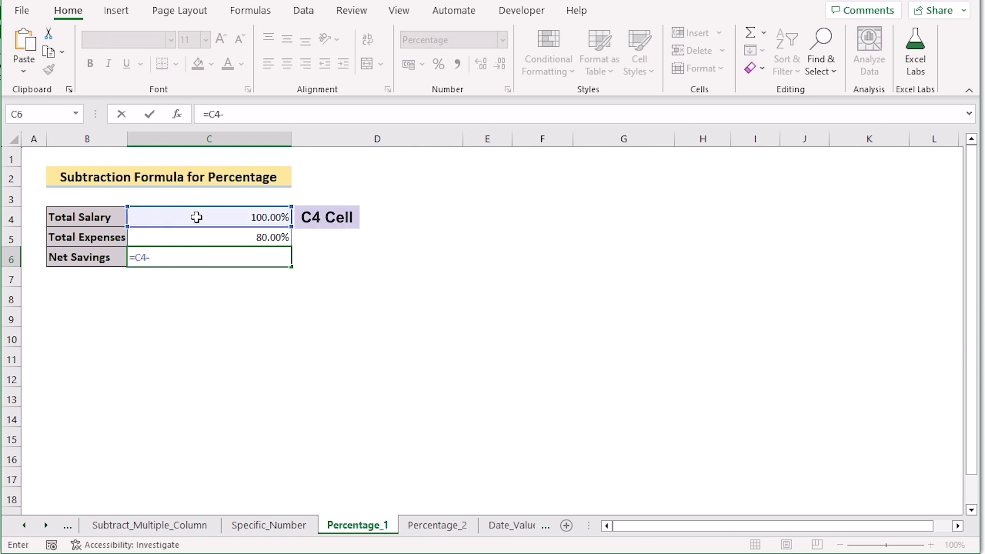
pyautogui.click(198, 237)
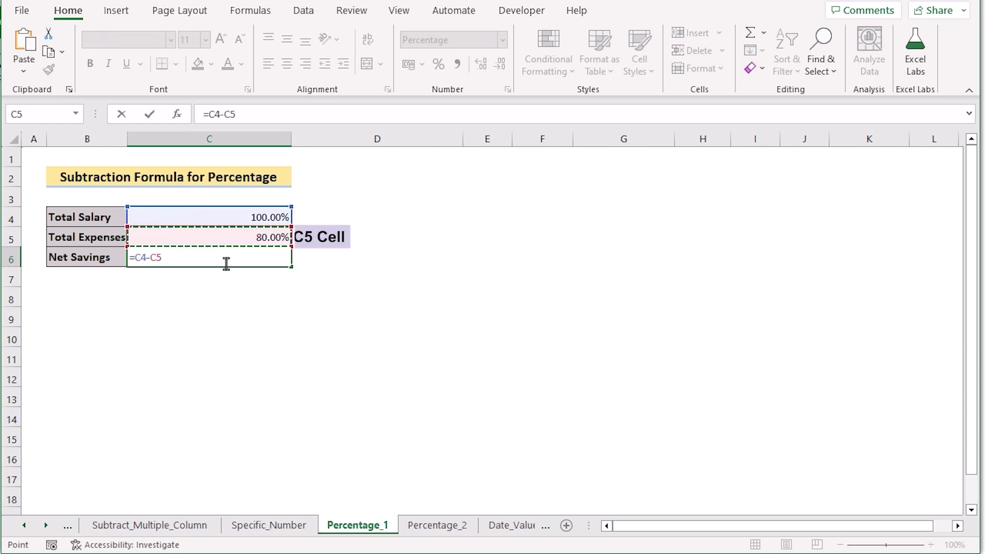
pyautogui.press('Return')
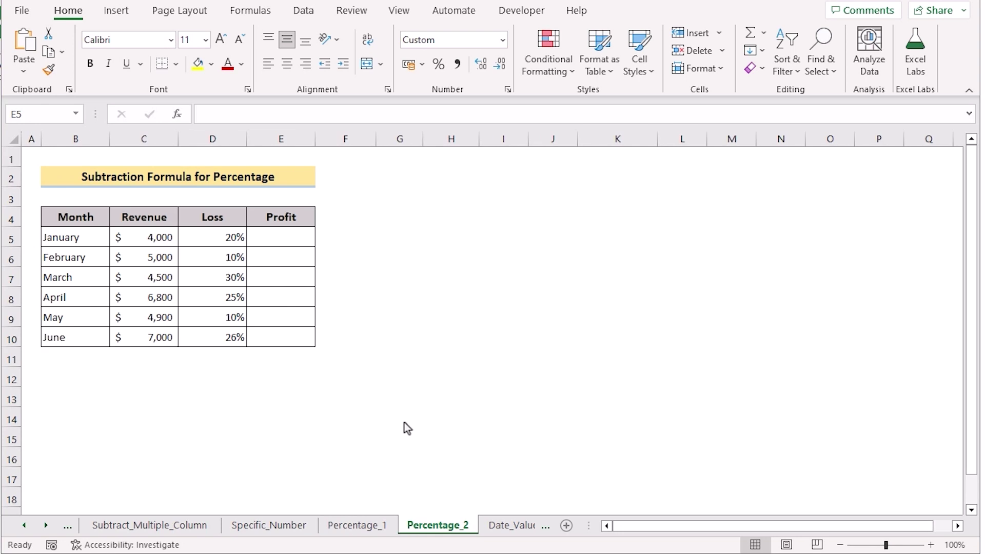
pyautogui.click(91, 137)
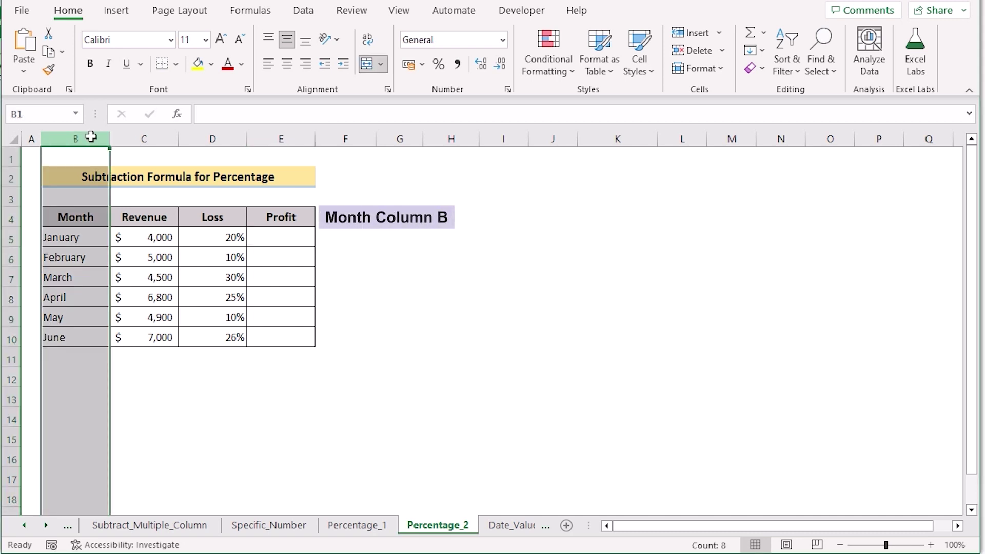
pyautogui.click(146, 138)
pyautogui.click(201, 138)
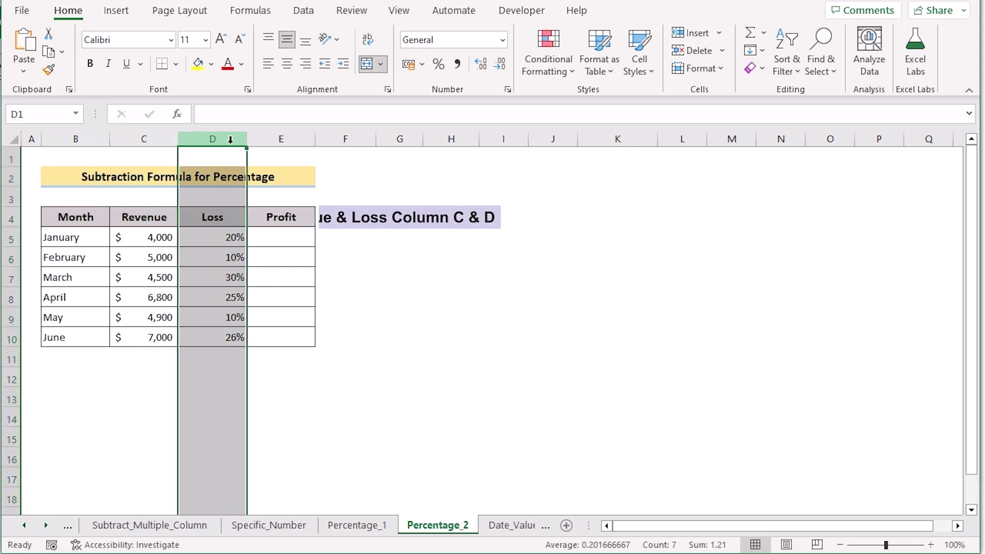
pyautogui.click(293, 137)
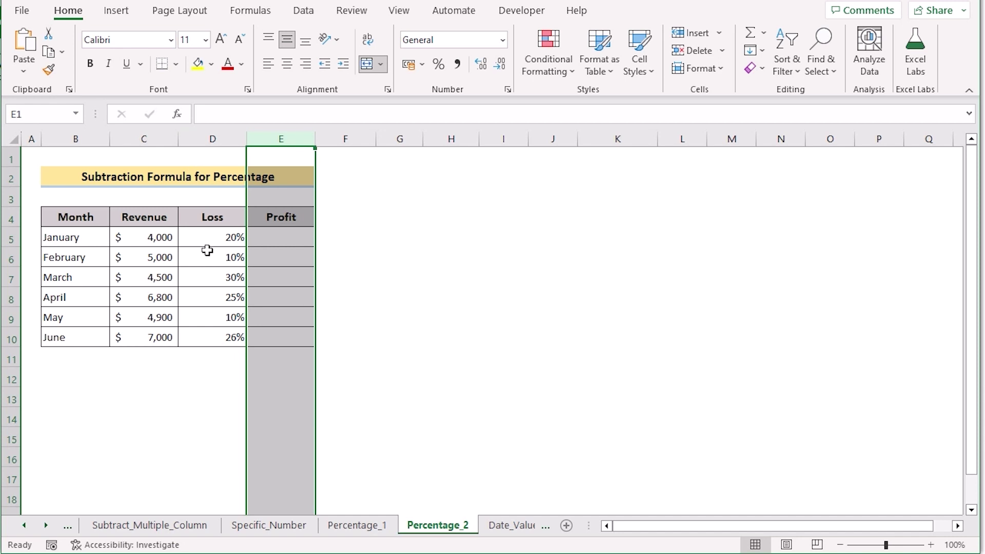
# - On the Percentage_2 sheet, calculate January's Profit in cell E5 with =C5*(1-D5) and fill the formula down to E10
pyautogui.click(277, 239)
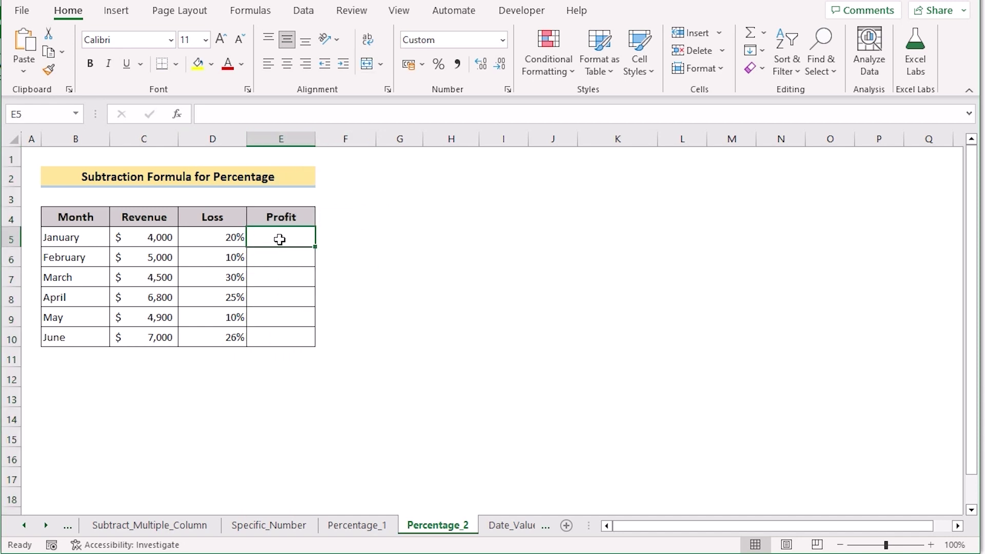
pyautogui.write('=')
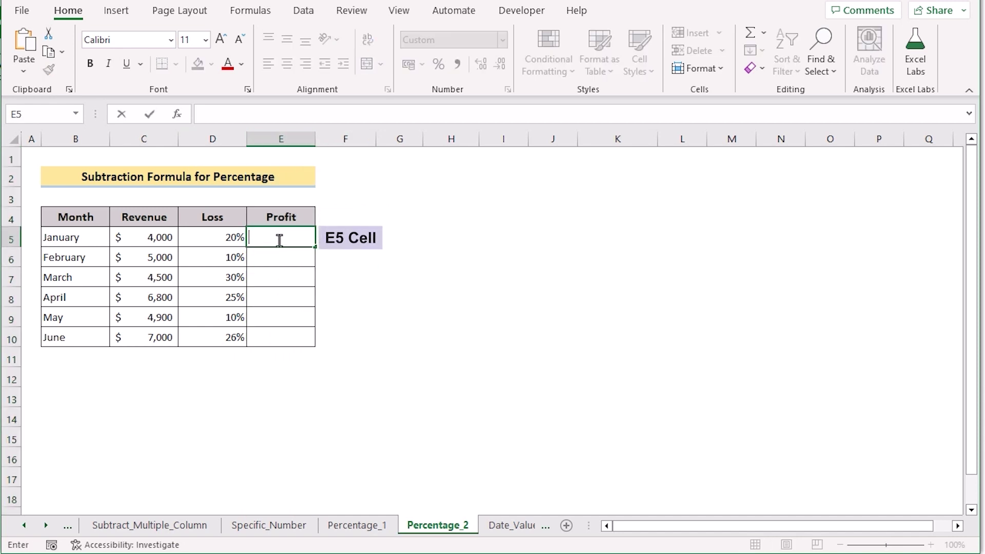
pyautogui.click(138, 235)
pyautogui.write('*(1-')
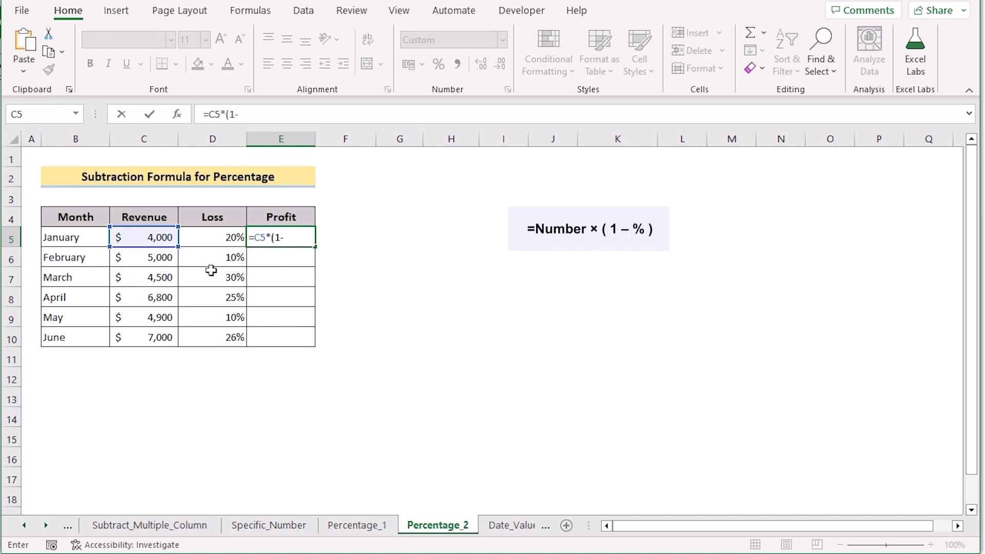
pyautogui.click(207, 240)
pyautogui.write(')')
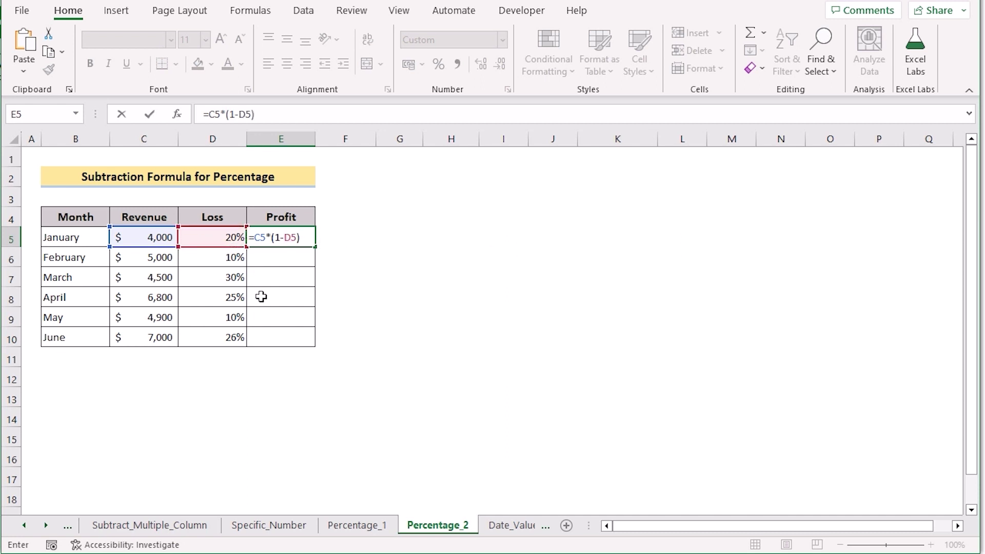
pyautogui.press('Return')
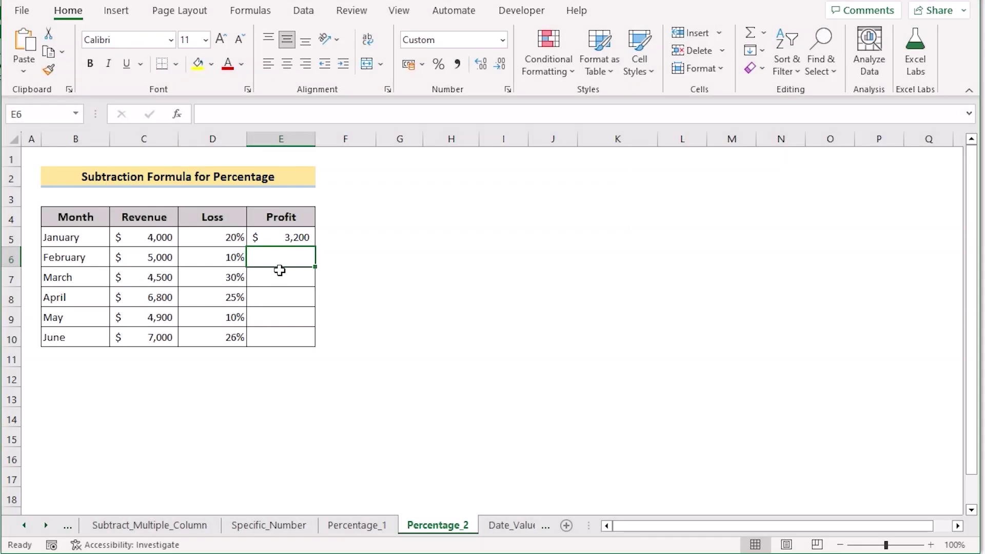
pyautogui.click(277, 236)
pyautogui.moveTo(315, 249); pyautogui.dragTo(315, 348)
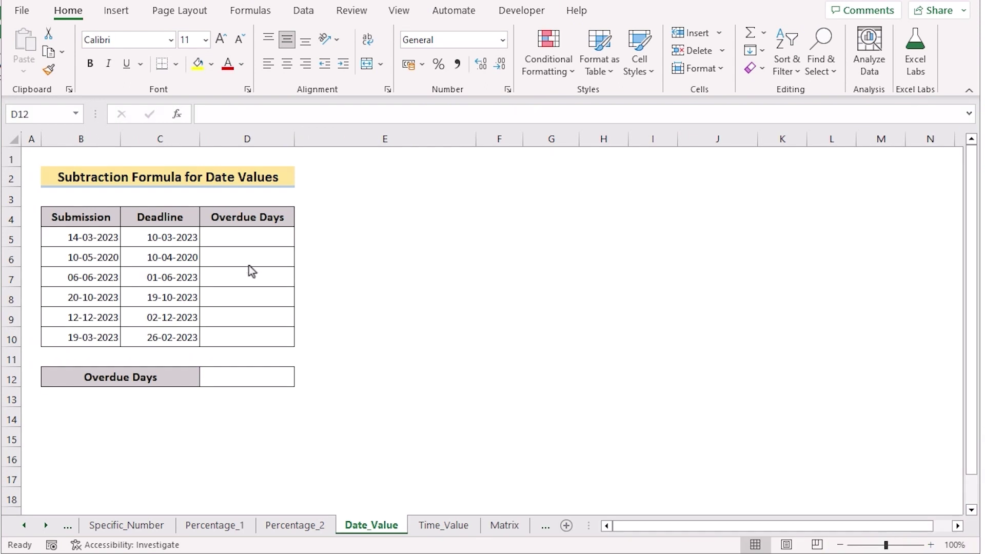
# - On the Date_Value sheet, calculate Overdue Days in cell D5 with =B5-C5 and fill the formula down to D10
pyautogui.click(91, 138)
pyautogui.keyDown('ctrl'); pyautogui.click(181, 136); pyautogui.keyUp('ctrl')
pyautogui.click(181, 136)
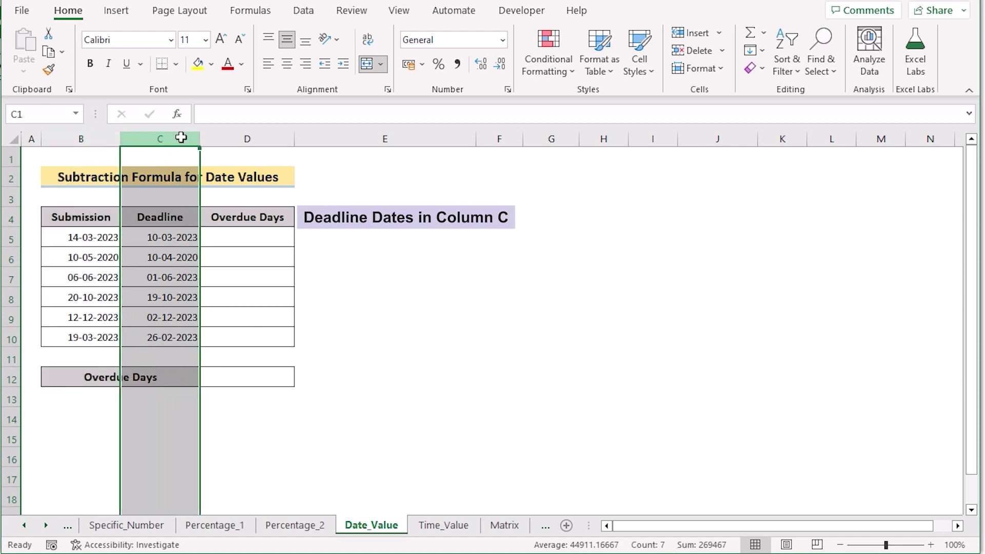
pyautogui.click(261, 137)
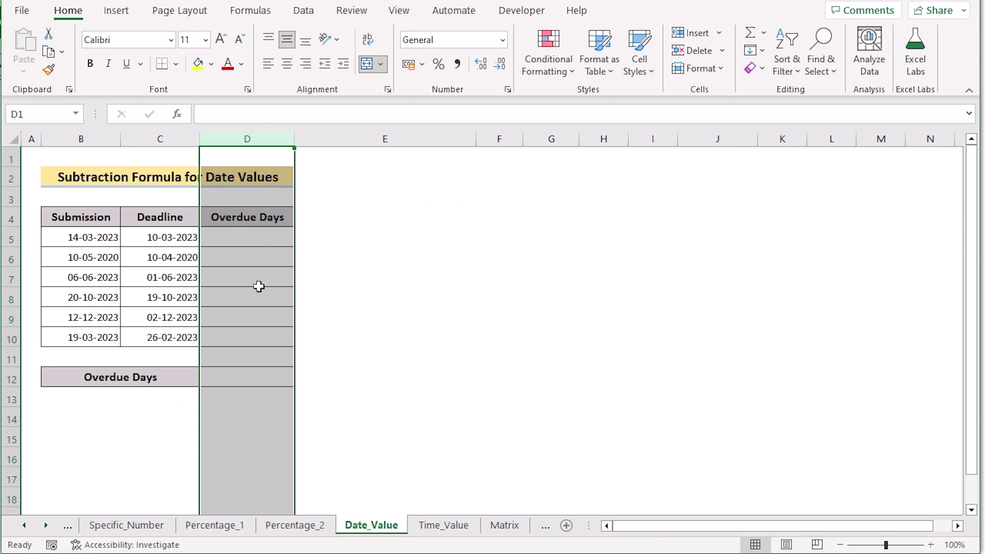
pyautogui.doubleClick(211, 240)
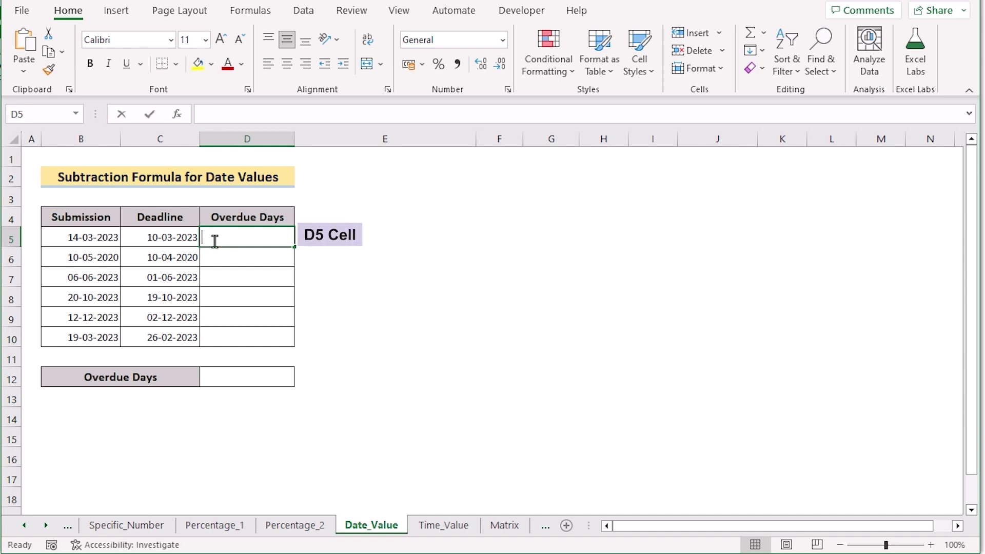
pyautogui.write('=')
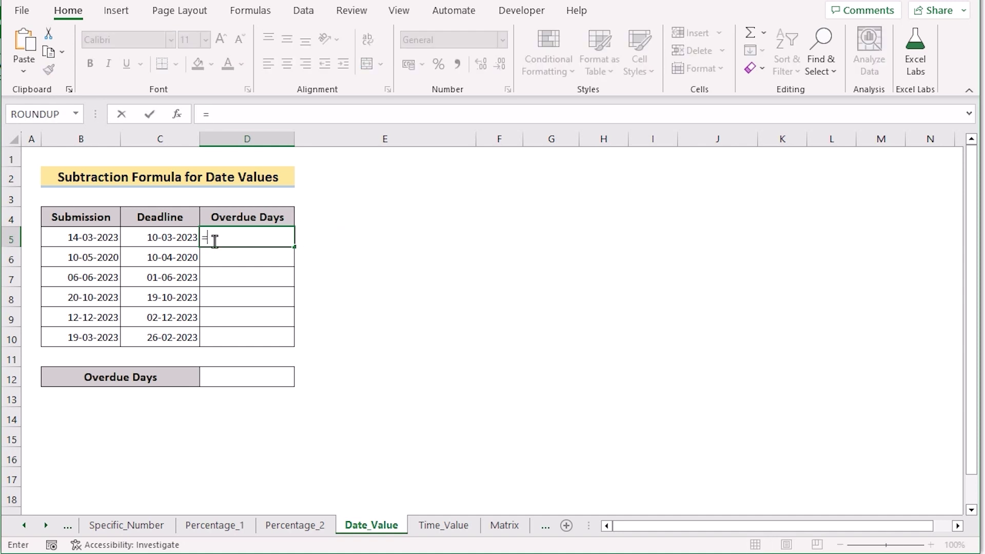
pyautogui.click(92, 234)
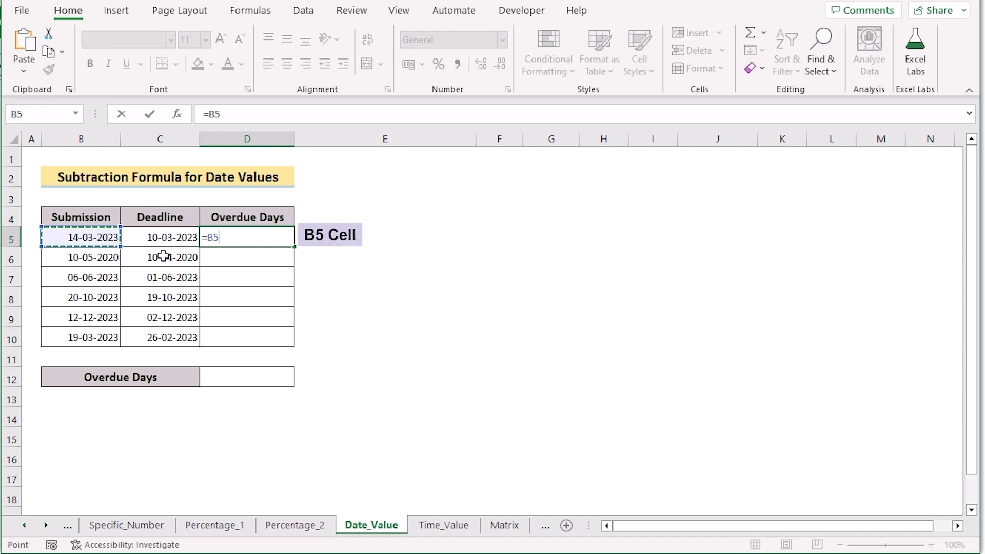
pyautogui.write('-')
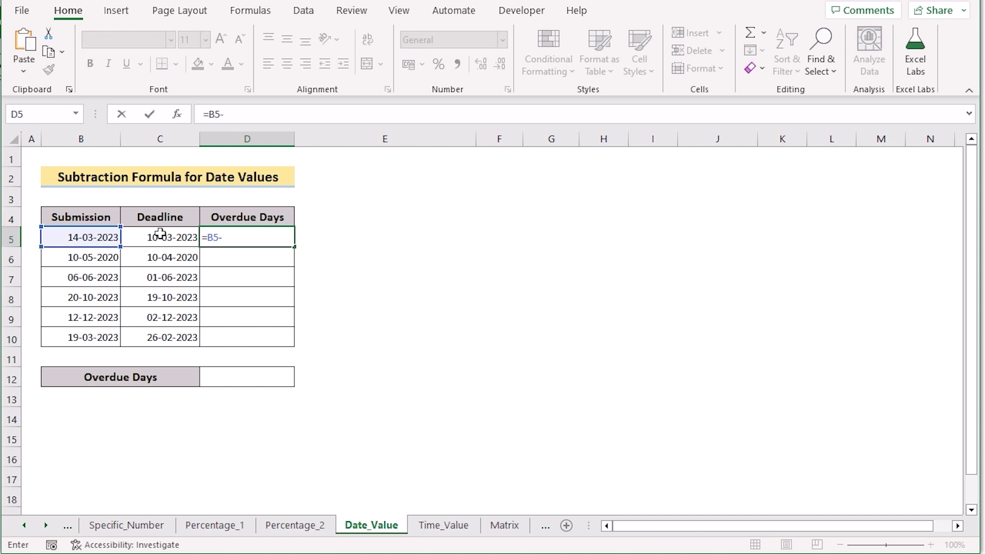
pyautogui.click(159, 235)
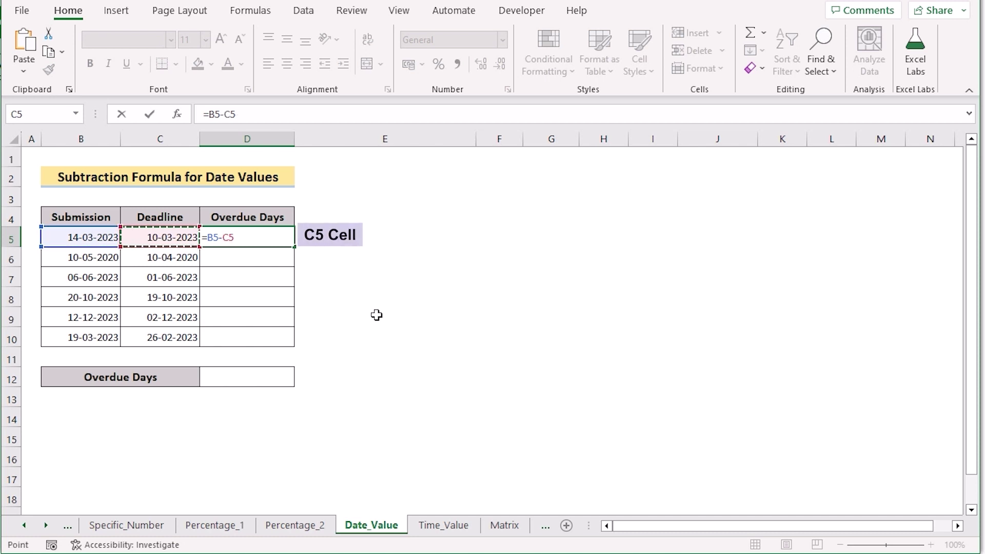
pyautogui.press('Return')
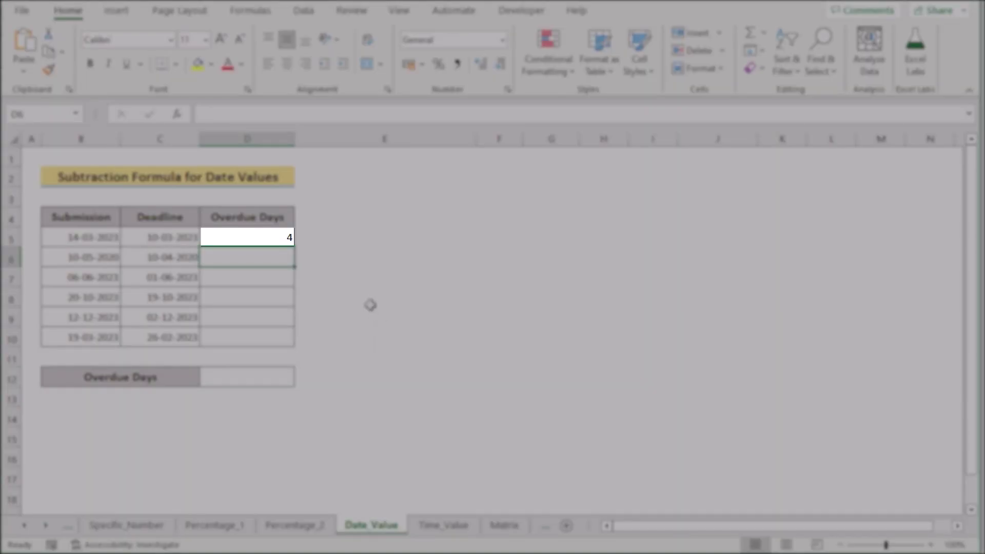
pyautogui.click(274, 239)
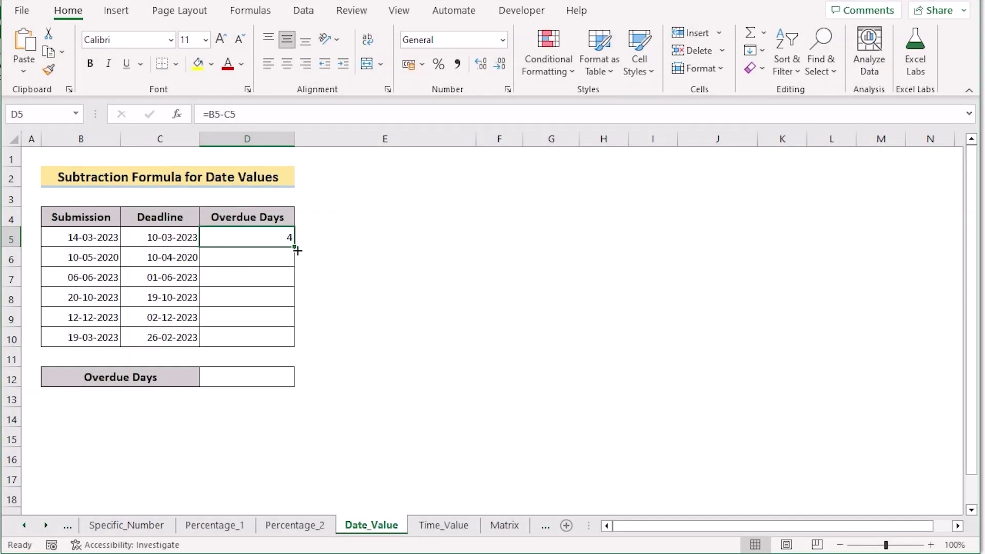
pyautogui.moveTo(293, 250); pyautogui.dragTo(290, 343)
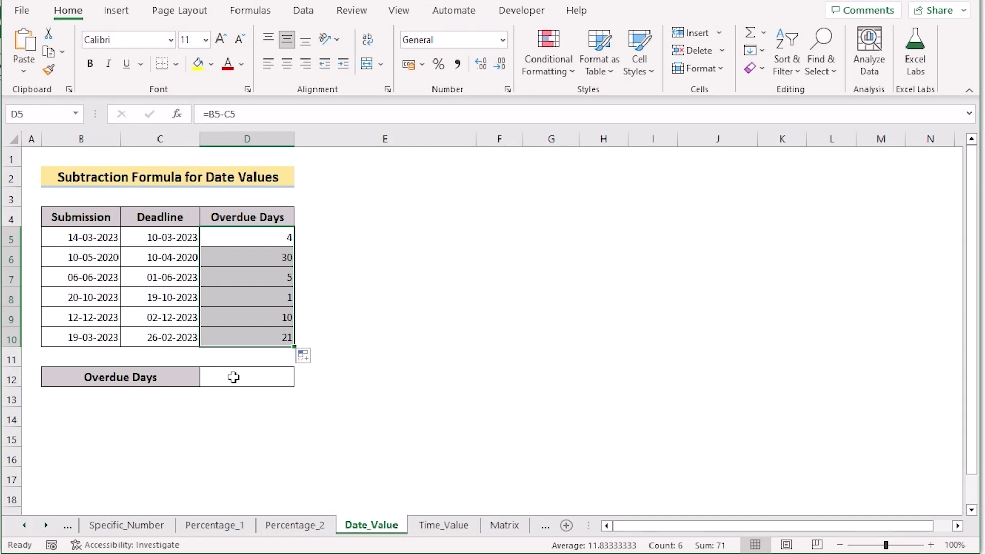
# - Calculate Overdue Days in cell D12 with =DATEVALUE("14-03-2023")-DATEVALUE("10-03-2023")
pyautogui.click(233, 377)
pyautogui.doubleClick(233, 377)
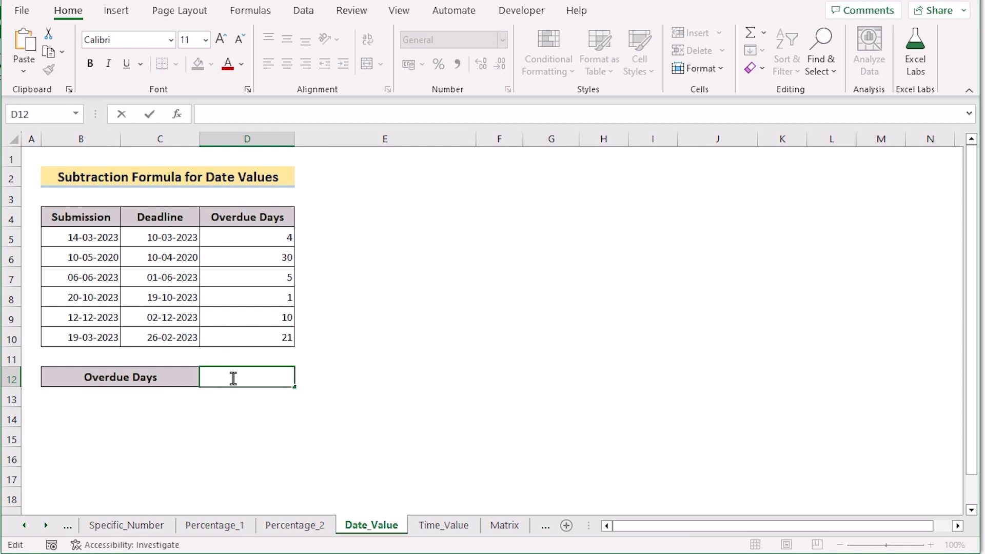
pyautogui.write('=')
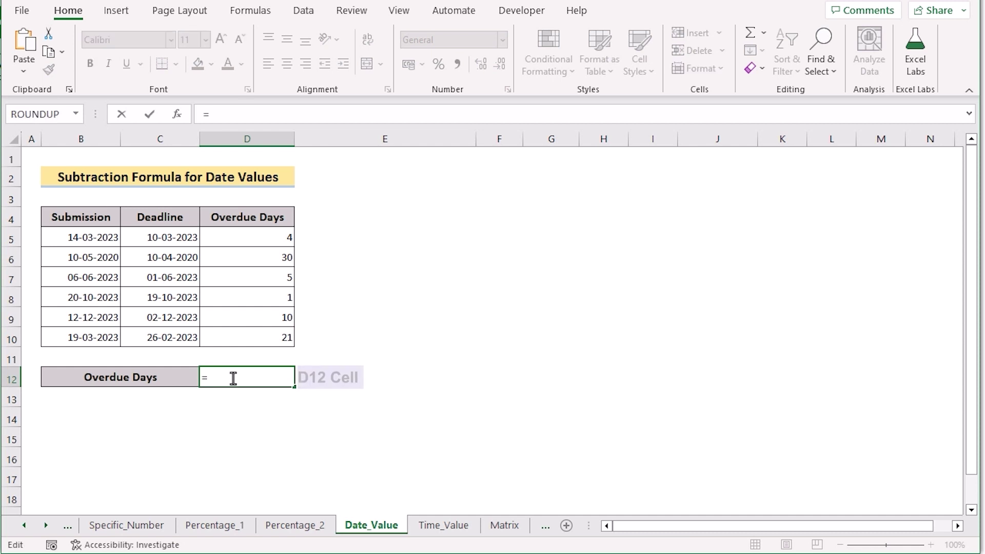
pyautogui.write('DATEVALUE')
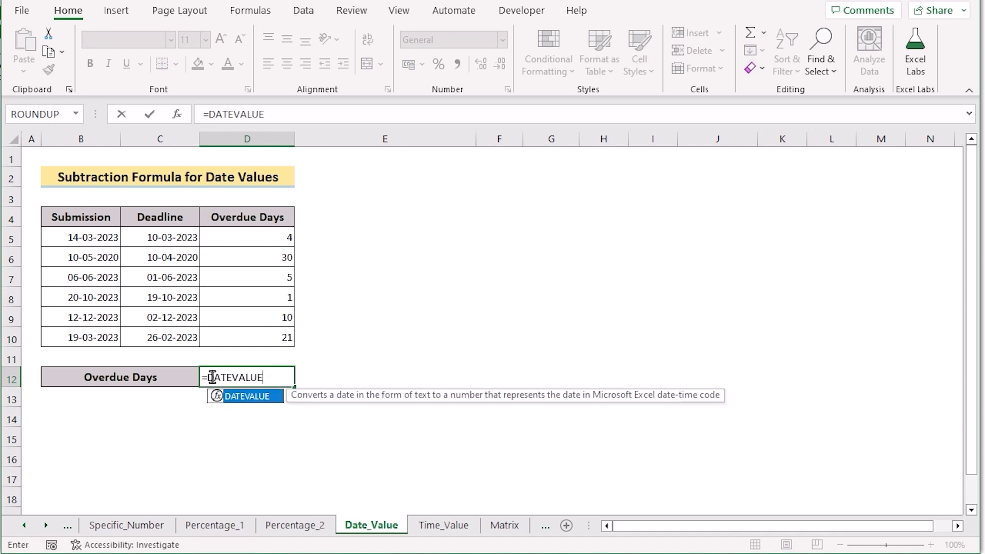
pyautogui.write('(')
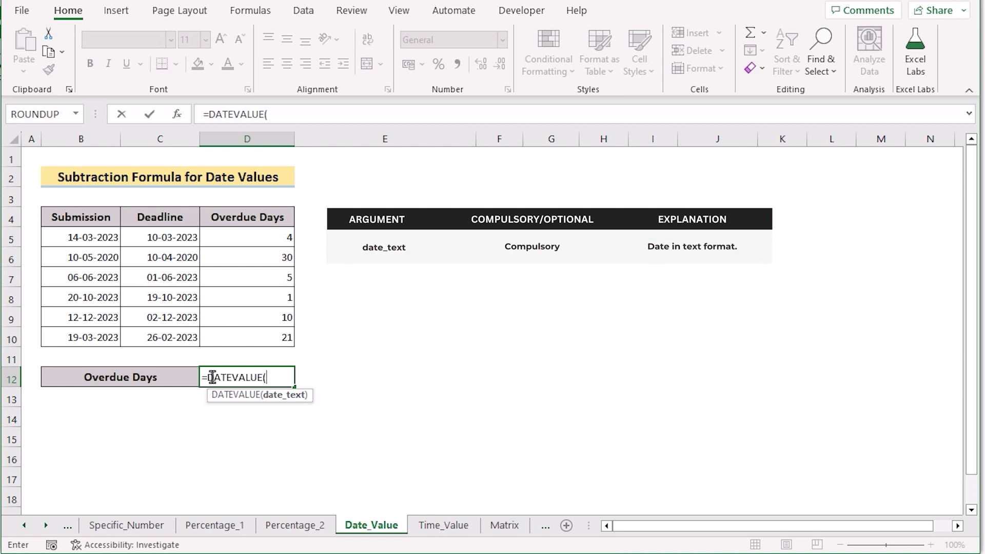
pyautogui.write('"14')
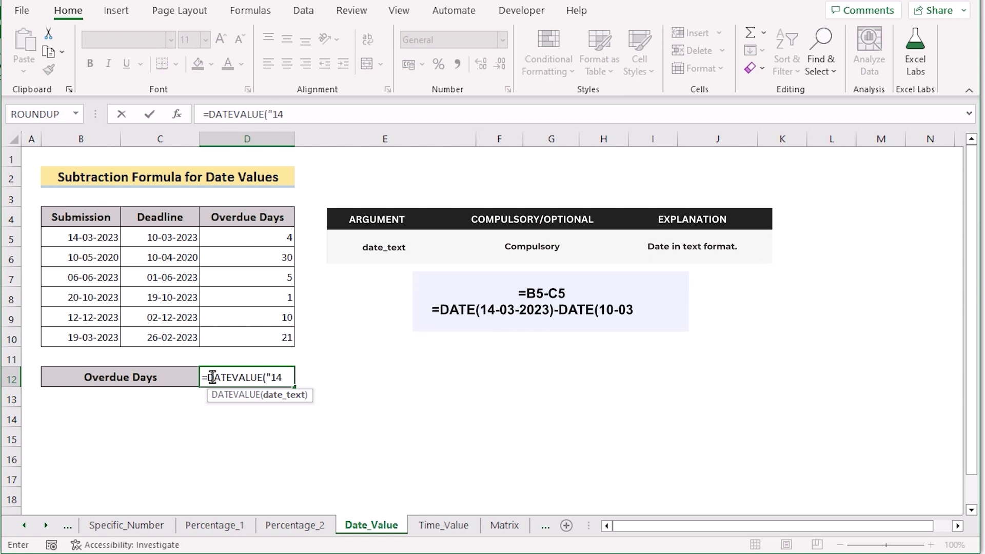
pyautogui.write('-03-2023")-')
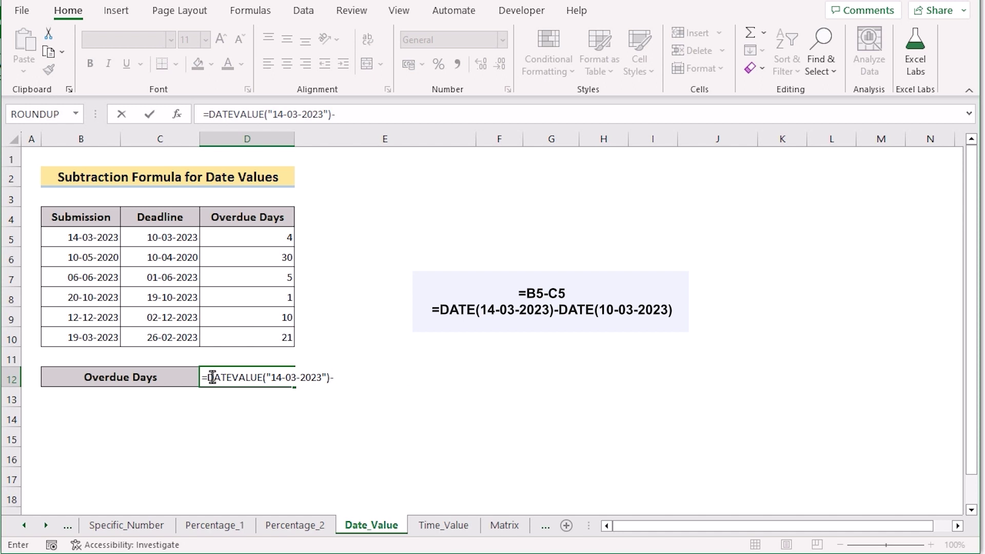
pyautogui.write('DATEVALUE')
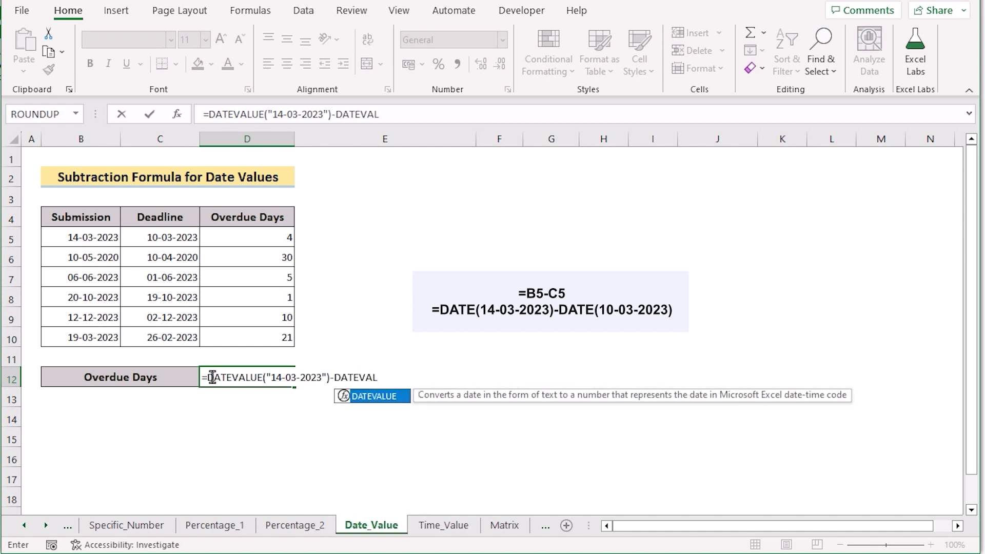
pyautogui.write('("1')
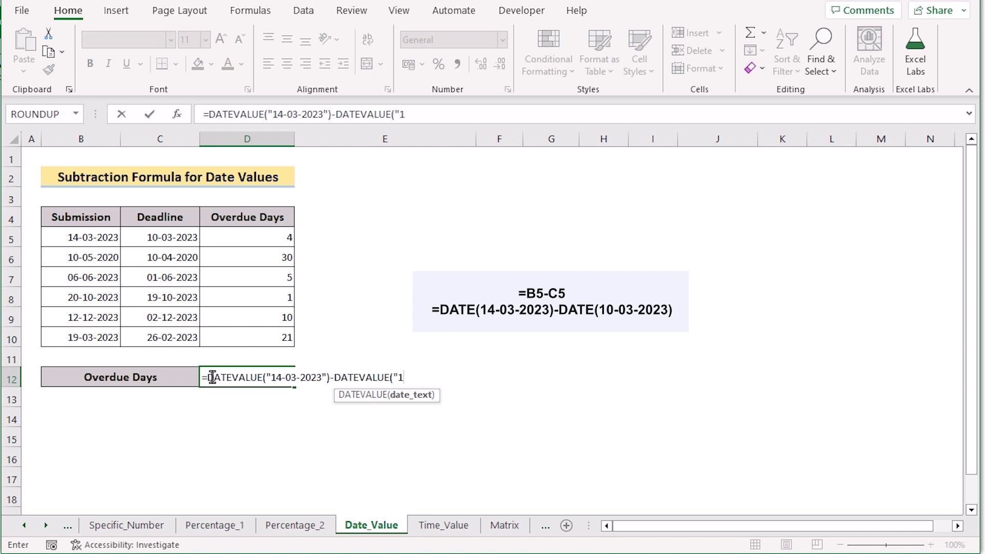
pyautogui.write('0-03-202')
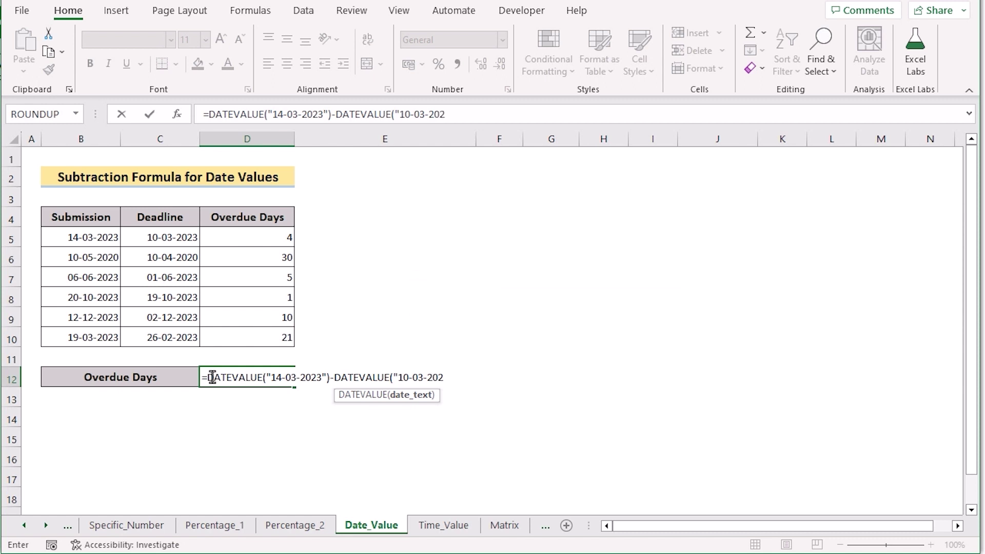
pyautogui.write('3")')
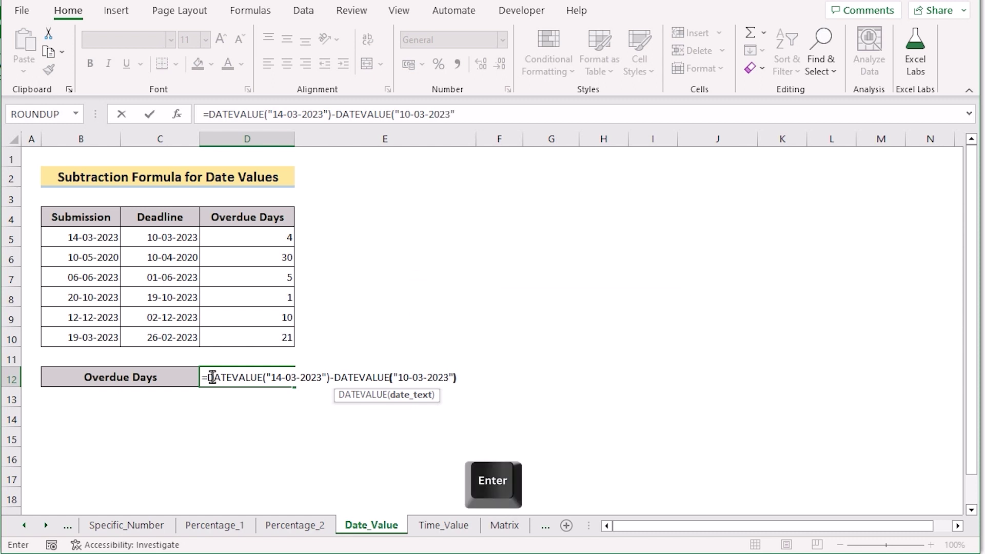
pyautogui.press('Return')
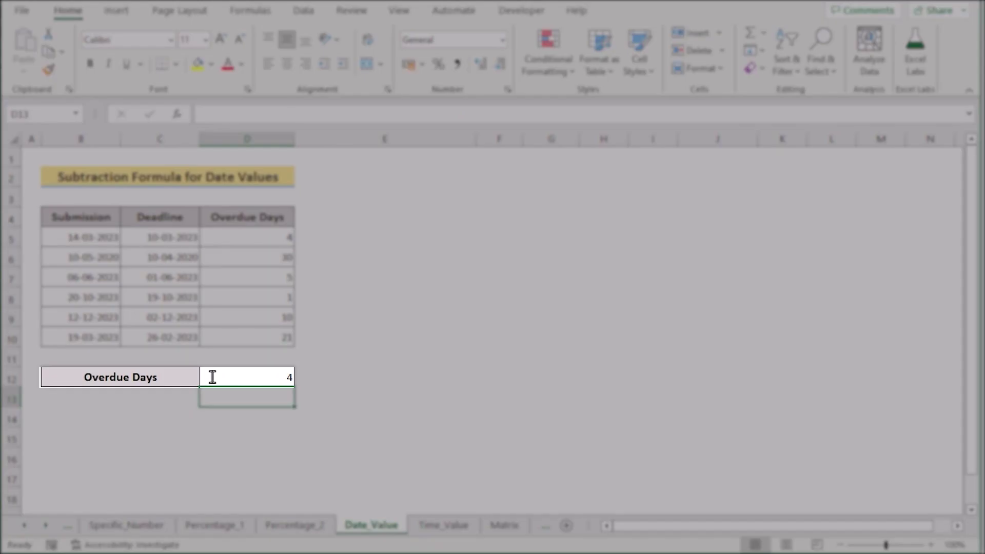
pyautogui.click(213, 377)
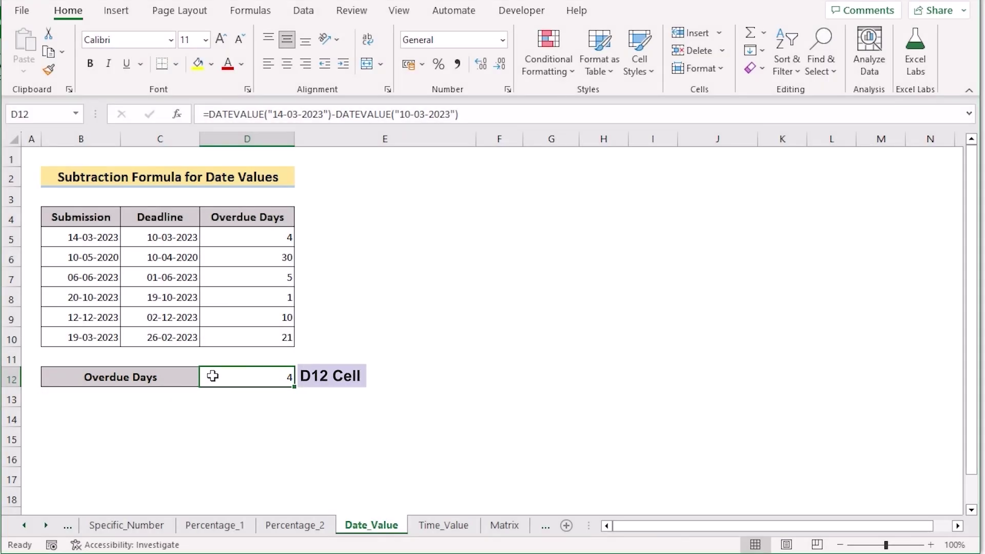
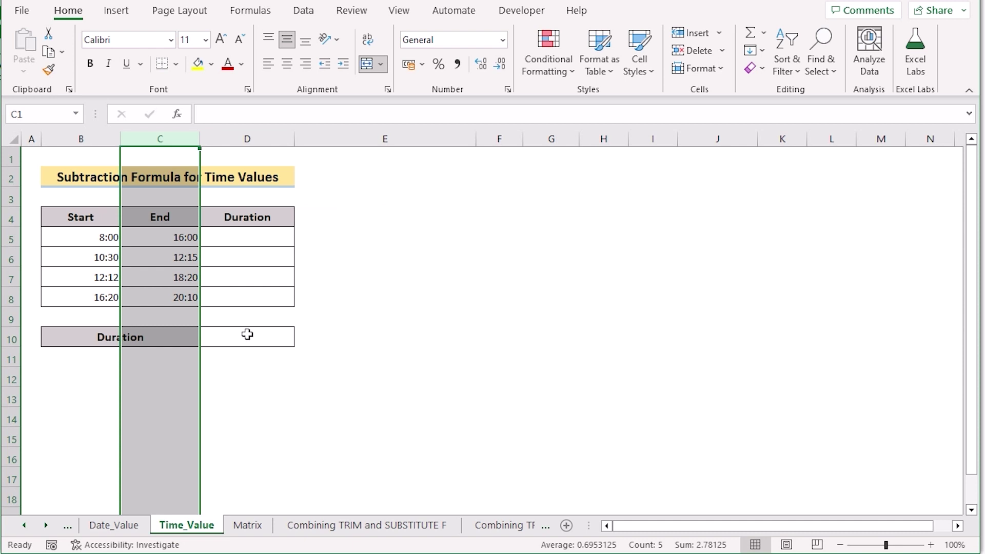
# - On the Time_Value sheet, calculate Duration in cell D5 with =C5-B5 and fill the formula down to D8
pyautogui.click(271, 134)
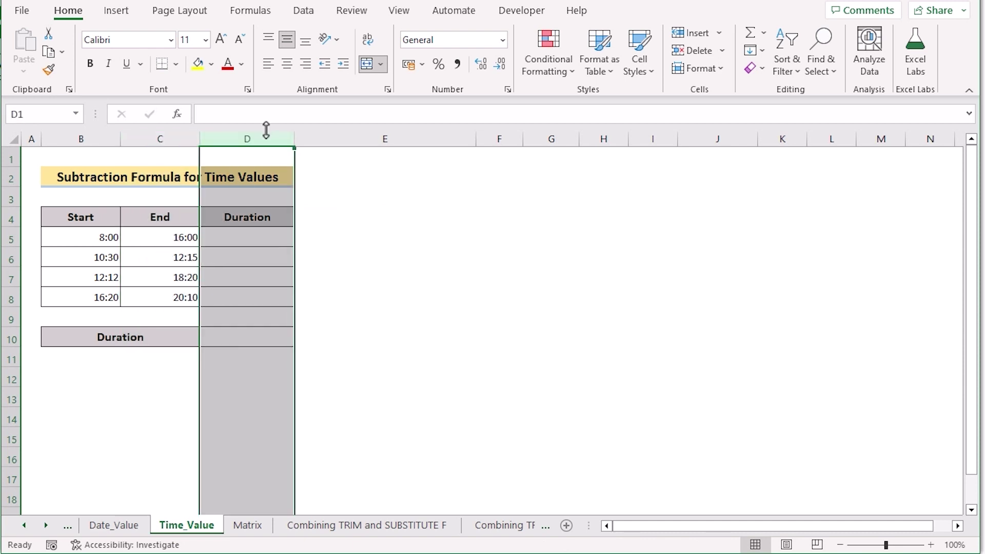
pyautogui.click(208, 236)
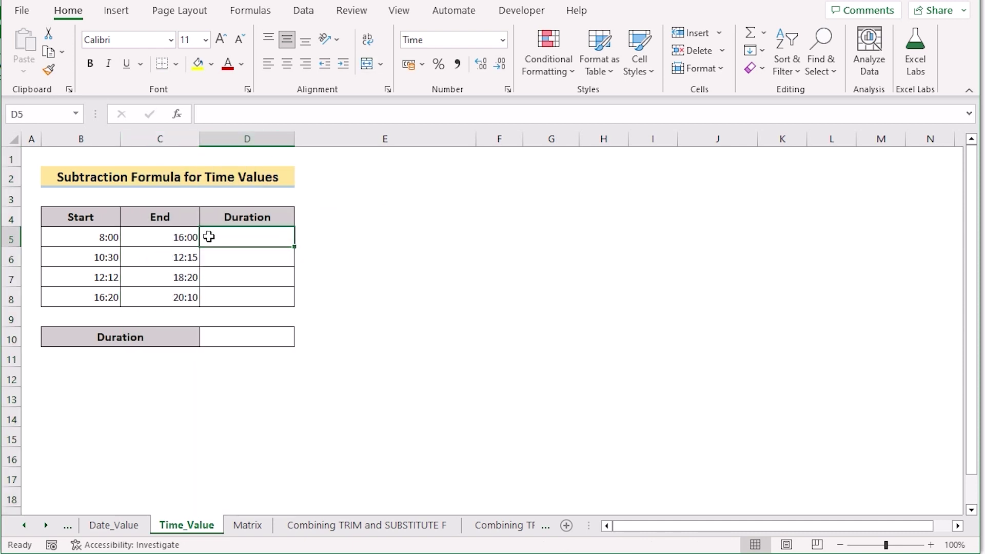
pyautogui.write('=')
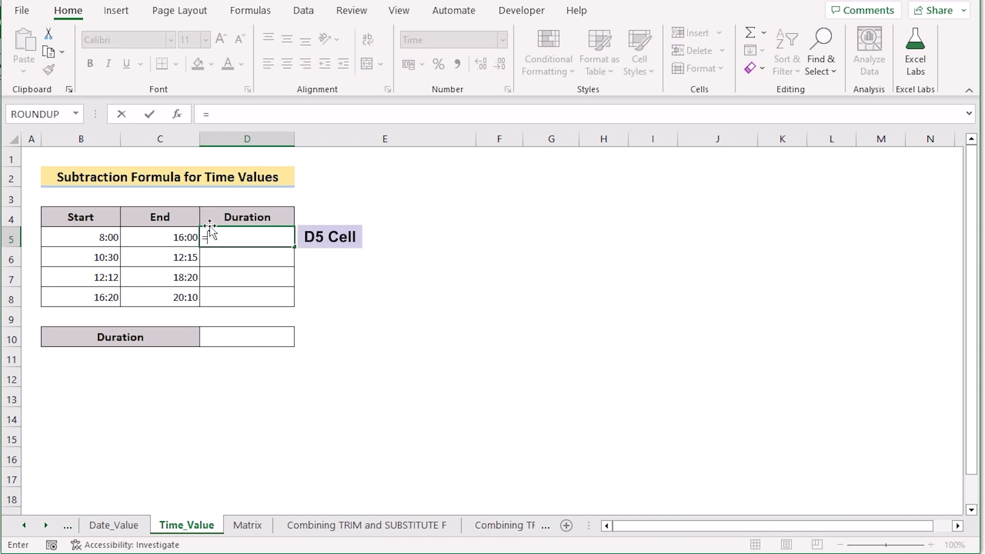
pyautogui.click(156, 237)
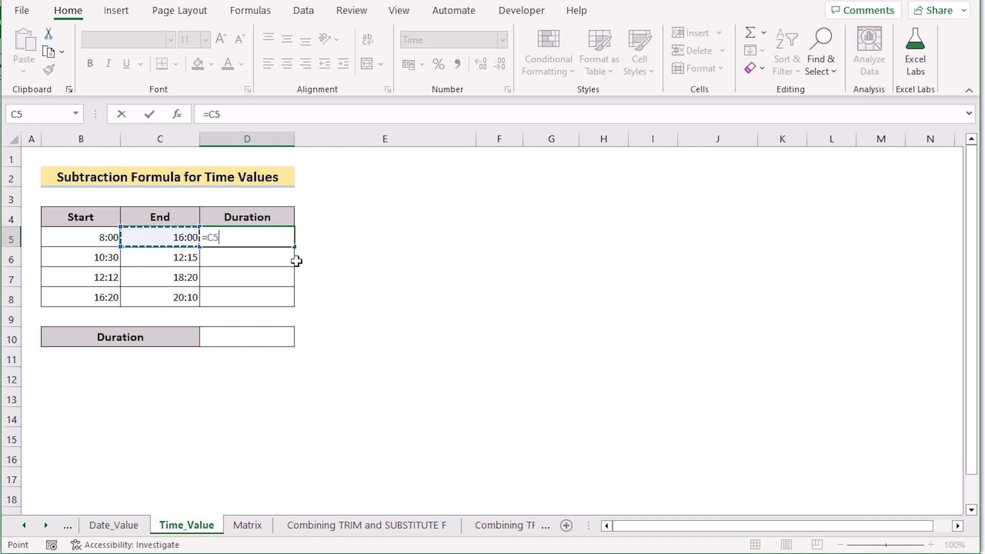
pyautogui.write('-')
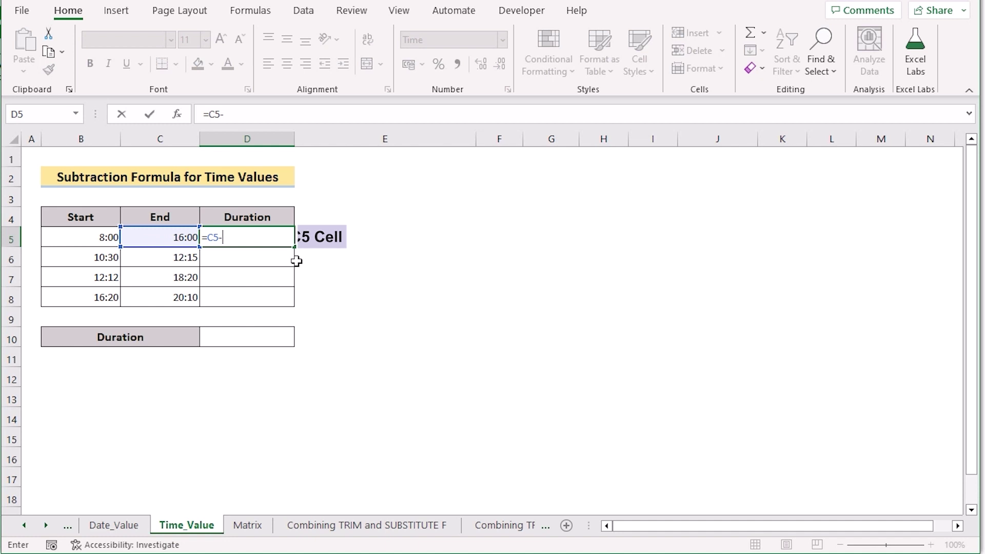
pyautogui.click(88, 240)
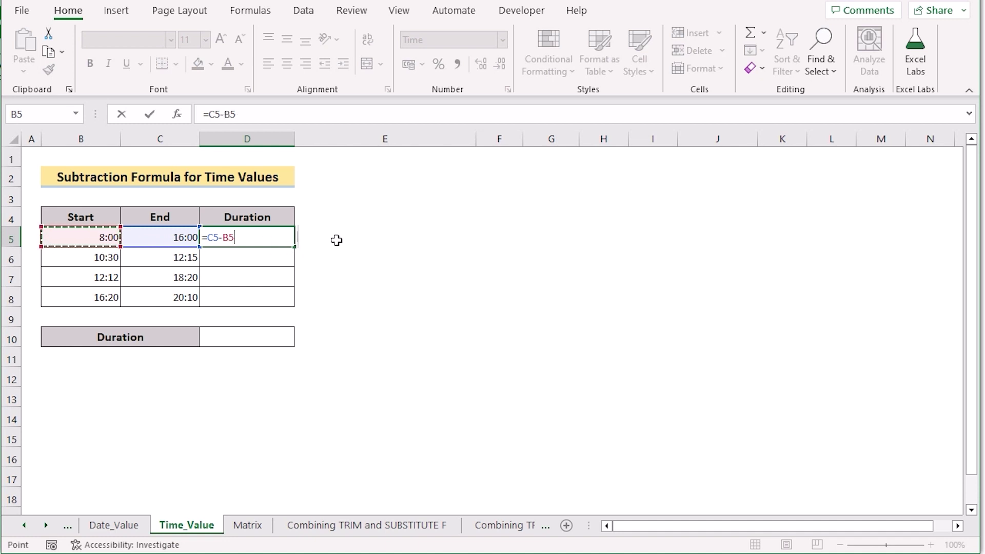
pyautogui.press('Return')
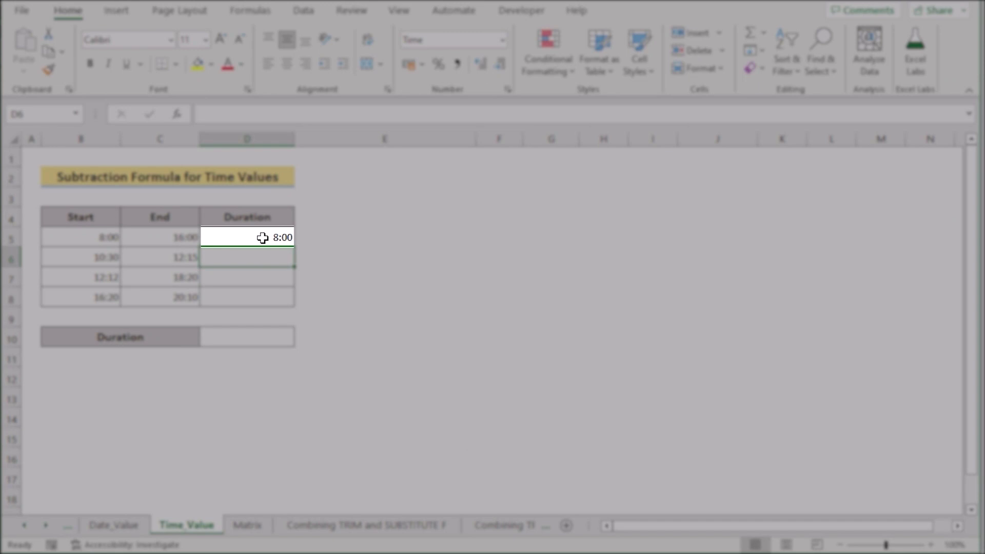
pyautogui.click(260, 236)
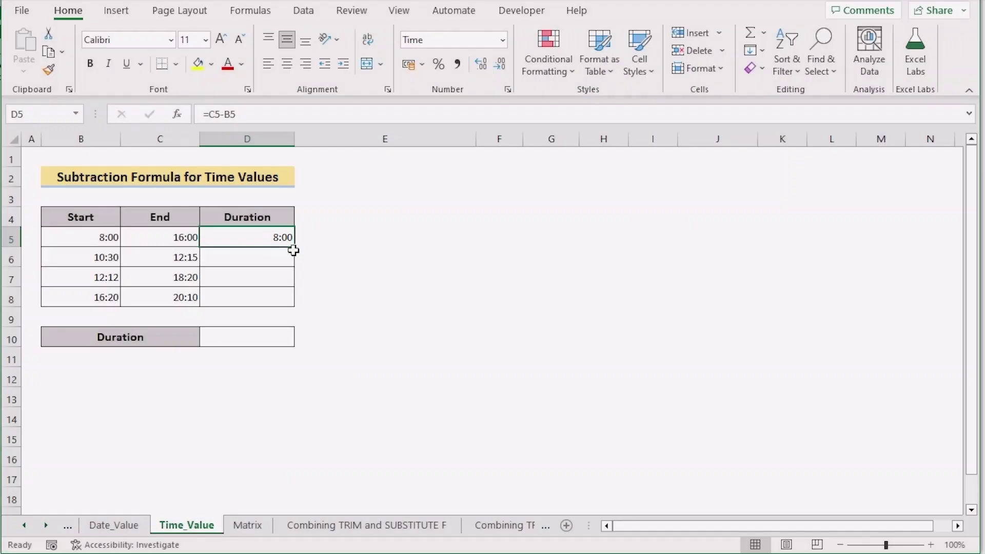
pyautogui.moveTo(295, 249); pyautogui.dragTo(294, 306)
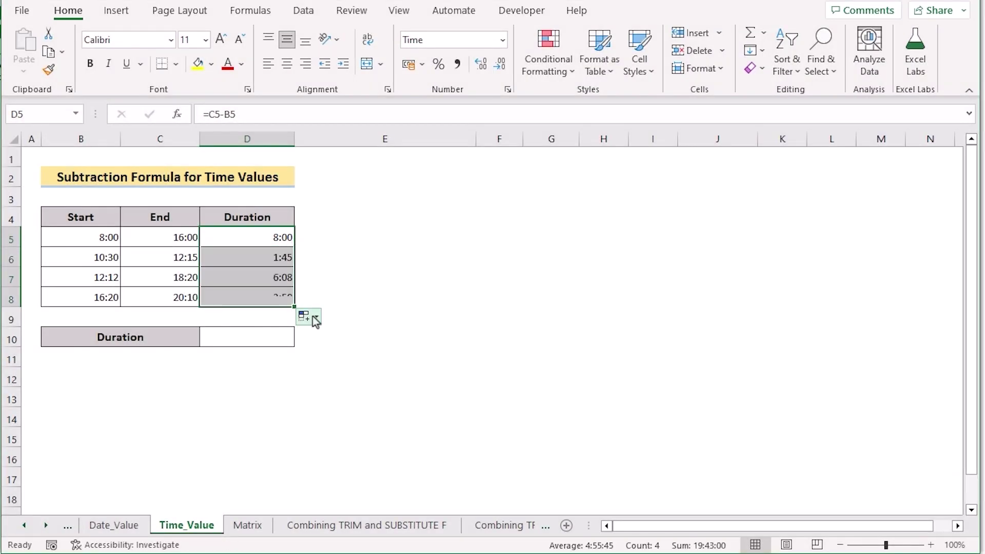
# - Calculate Duration in cell D10 with =TIME(16,0,0)-TIME(8,0,0)
pyautogui.click(234, 334)
pyautogui.doubleClick(233, 335)
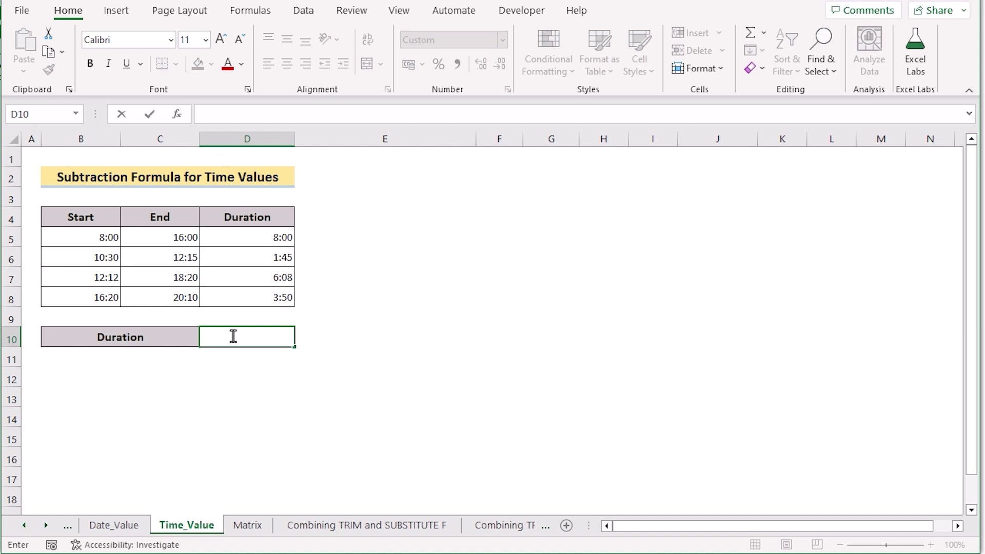
pyautogui.write('=')
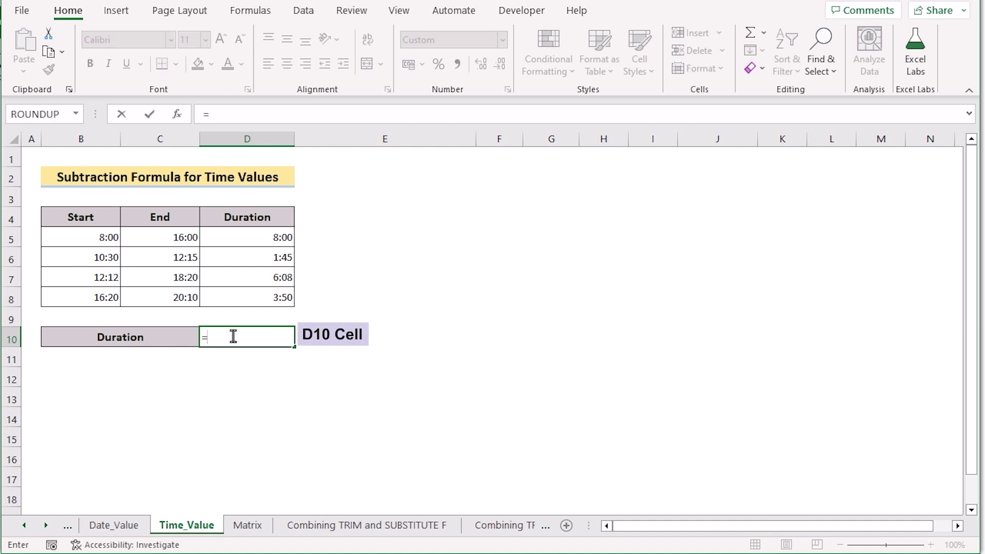
pyautogui.write('TIM')
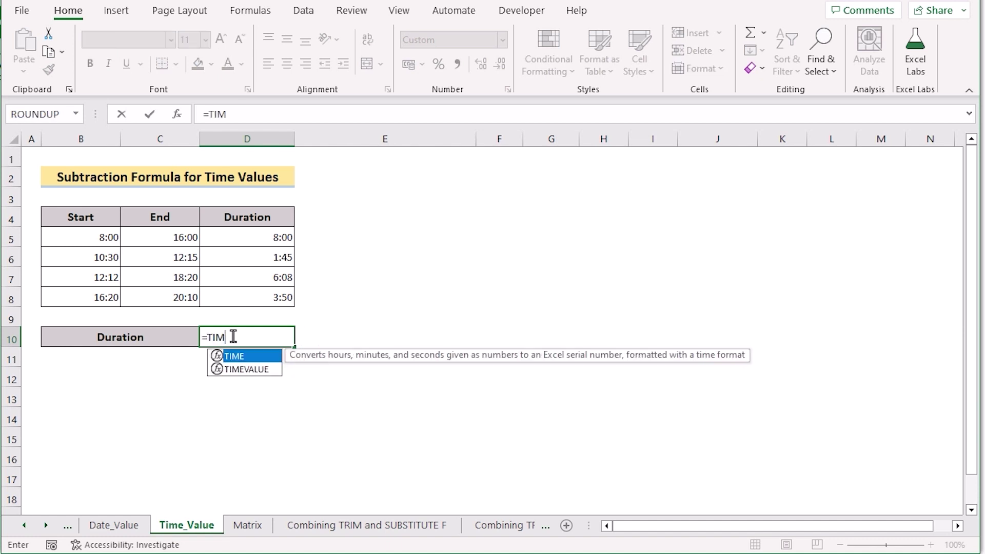
pyautogui.write('E(')
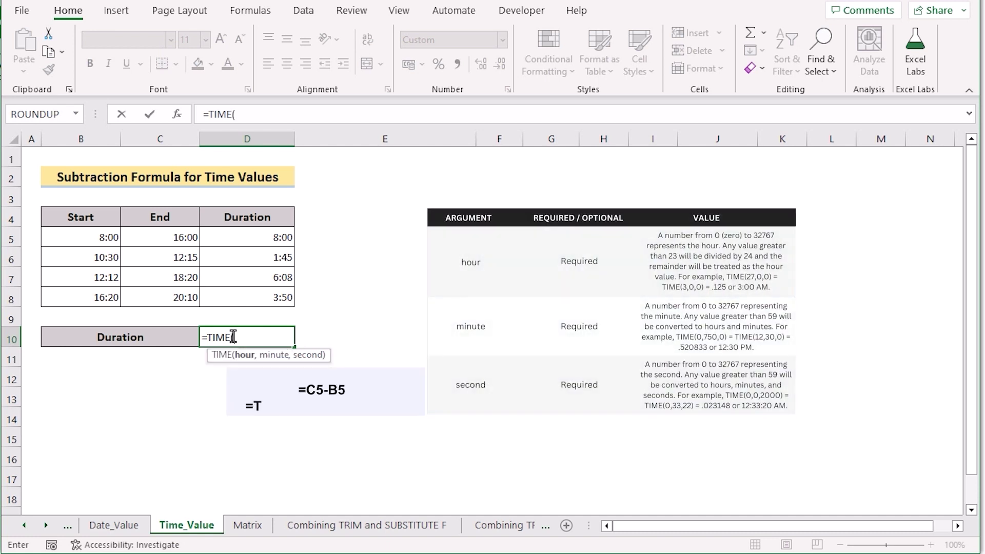
pyautogui.write('16')
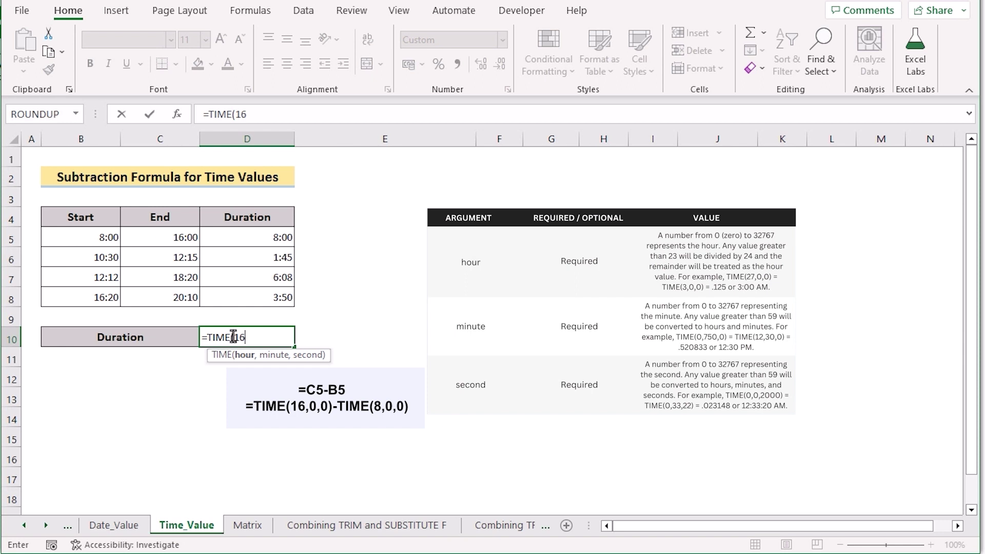
pyautogui.write(',0')
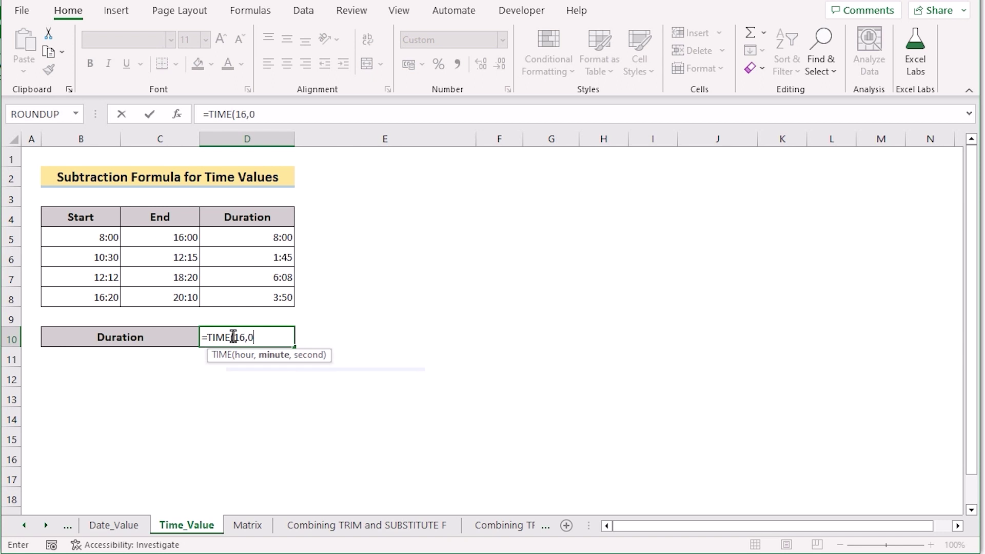
pyautogui.write(',0')
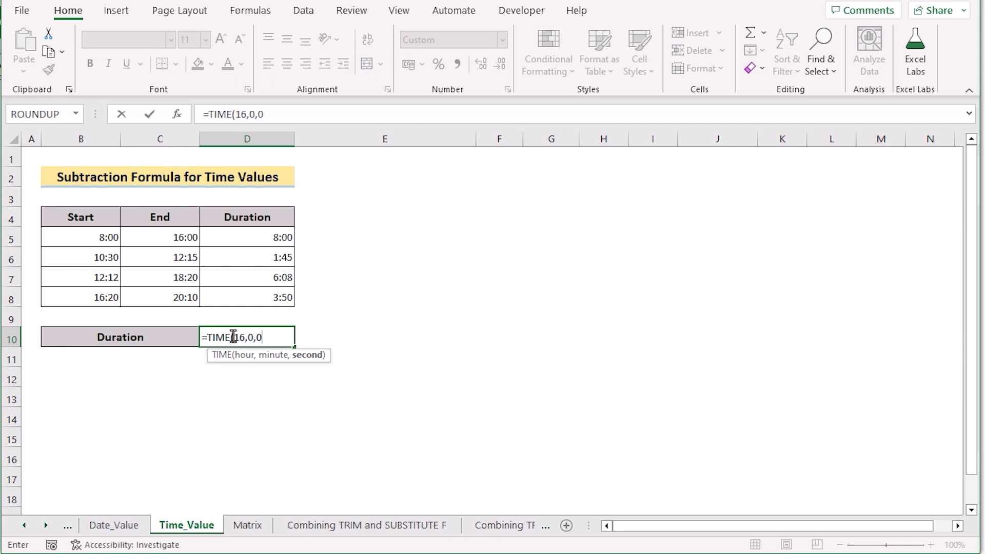
pyautogui.write(')-TIME')
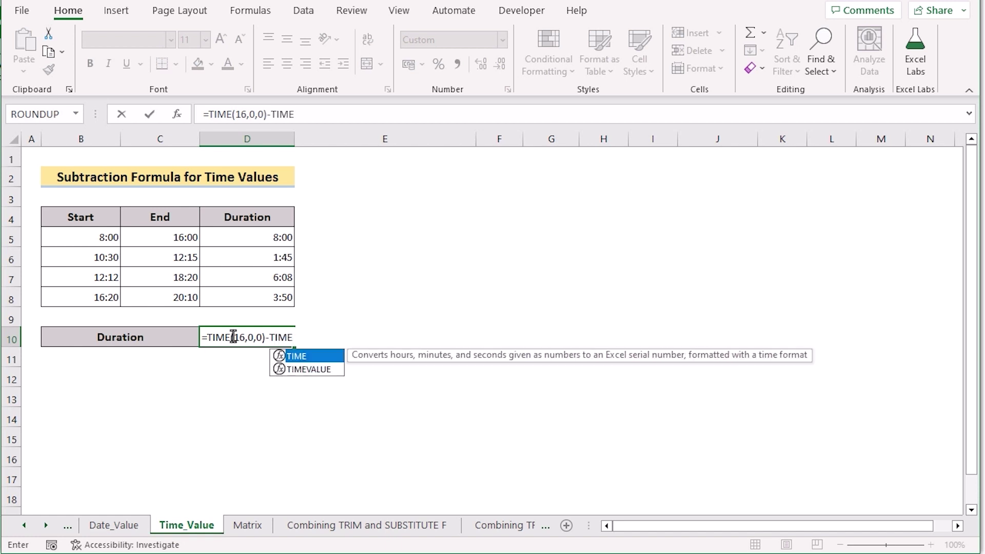
pyautogui.write('(')
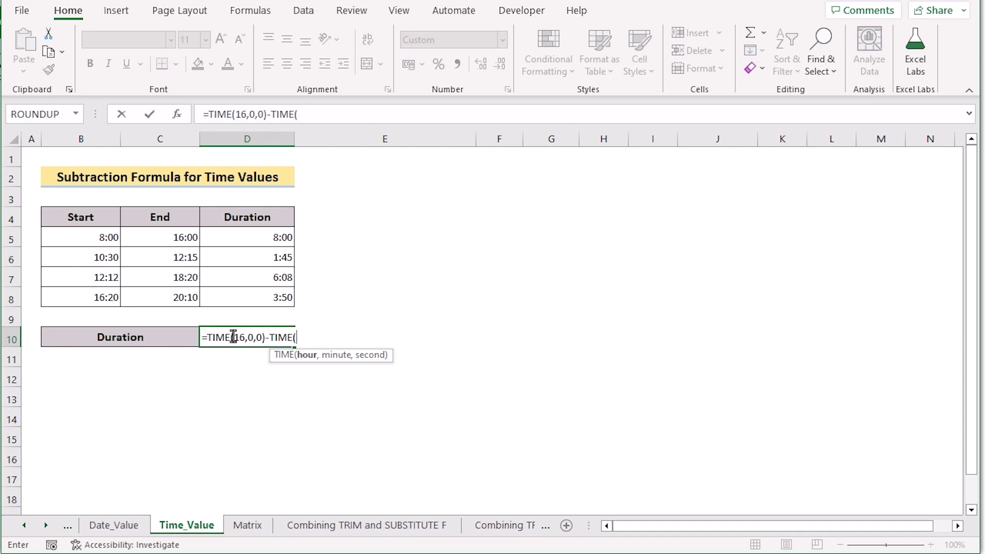
pyautogui.write('8')
pyautogui.write(',0,0')
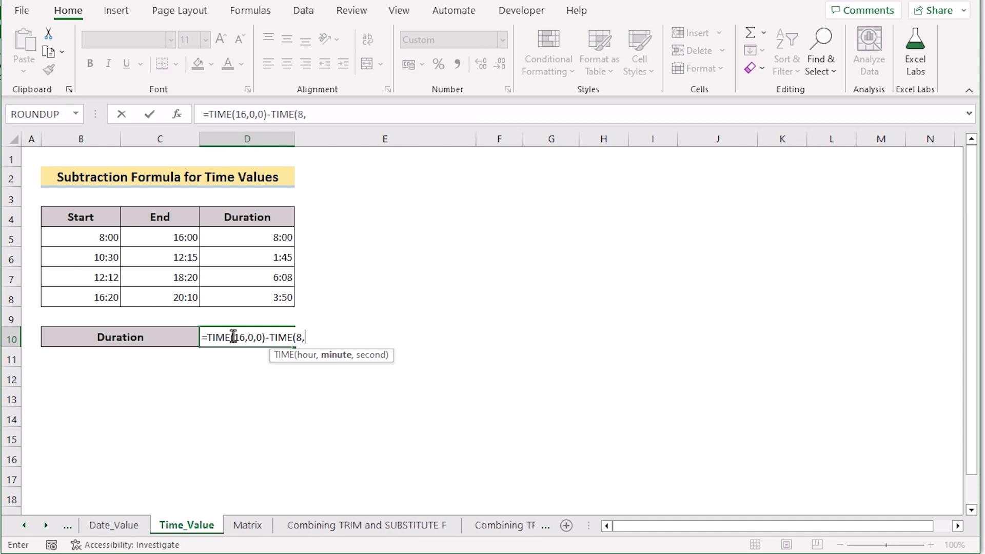
pyautogui.write(')')
pyautogui.press('Return')
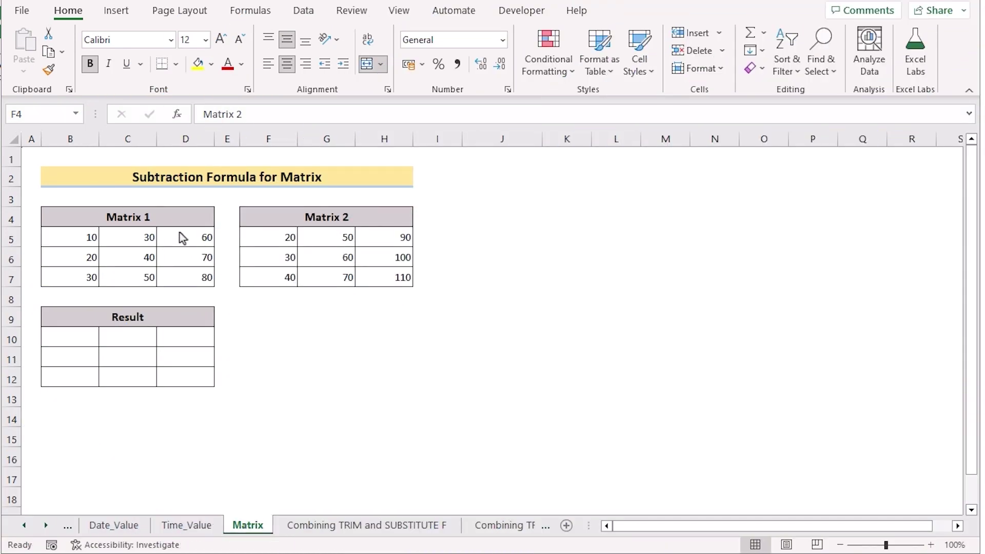
# - On the Matrix sheet, subtract Matrix 1's first element from Matrix 2's in Result cell B10 with =F5-B5
pyautogui.click(178, 214)
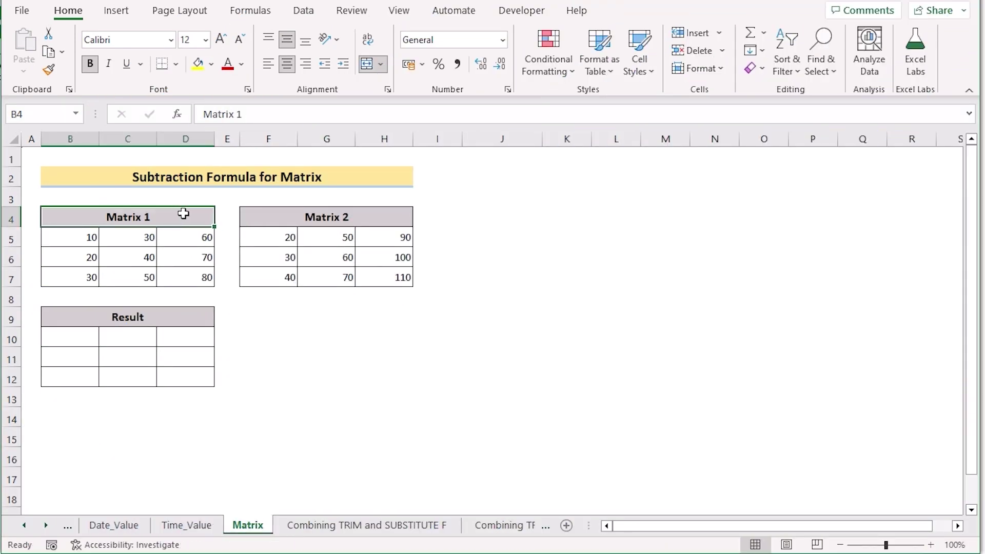
pyautogui.click(248, 213)
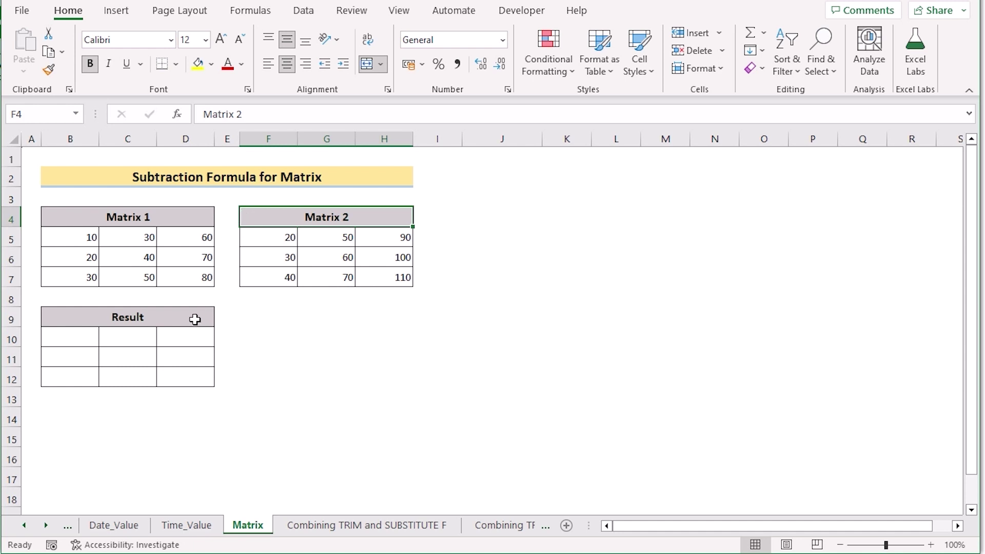
pyautogui.doubleClick(84, 338)
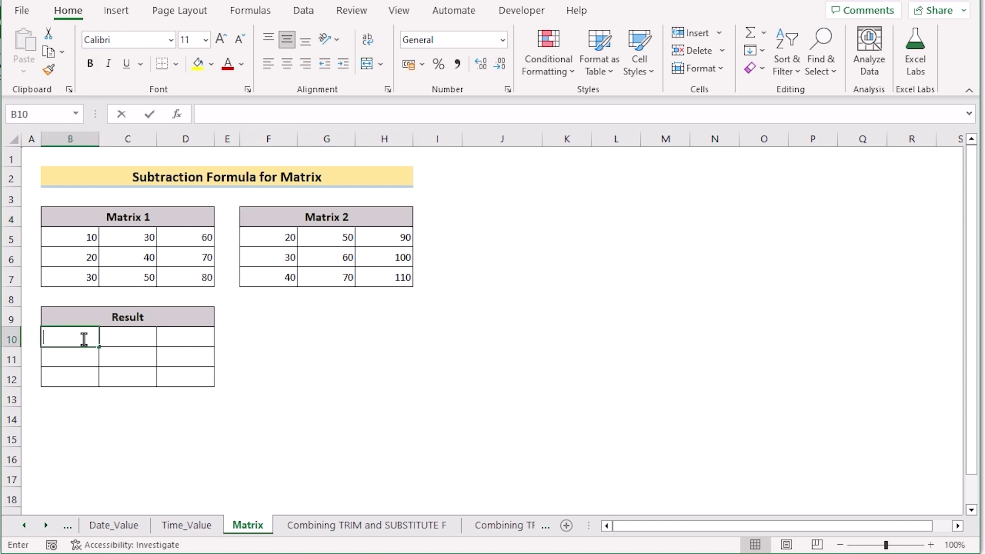
pyautogui.write('=')
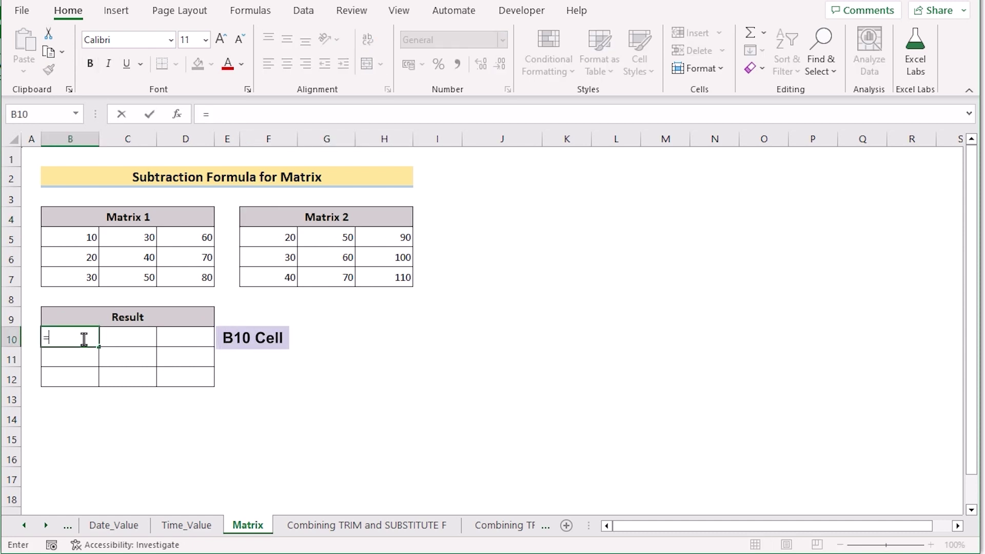
pyautogui.click(260, 235)
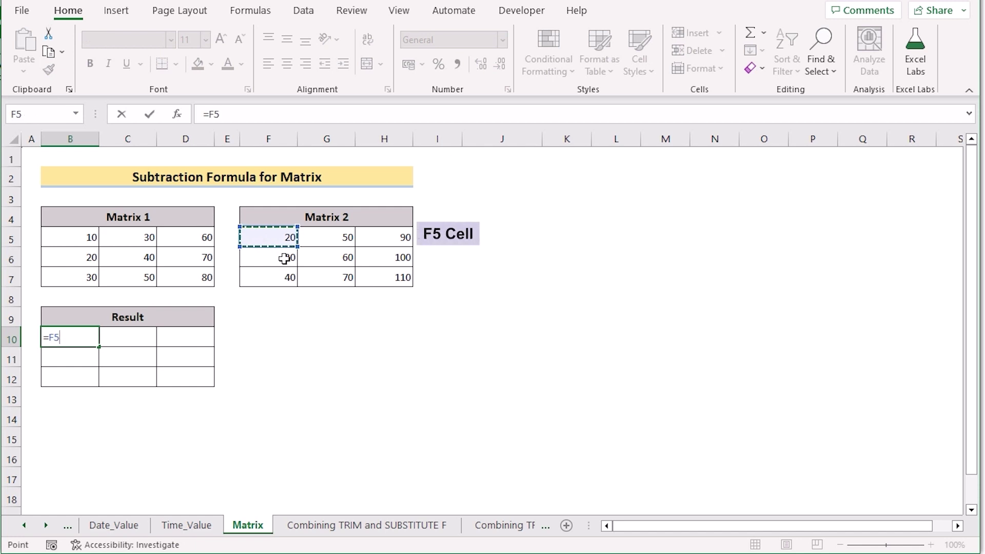
pyautogui.write('-')
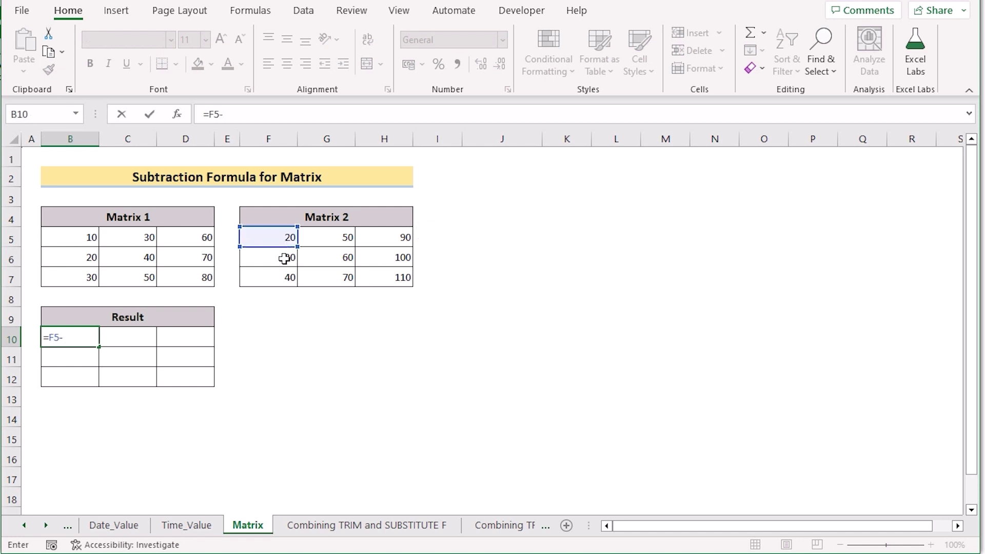
pyautogui.click(70, 237)
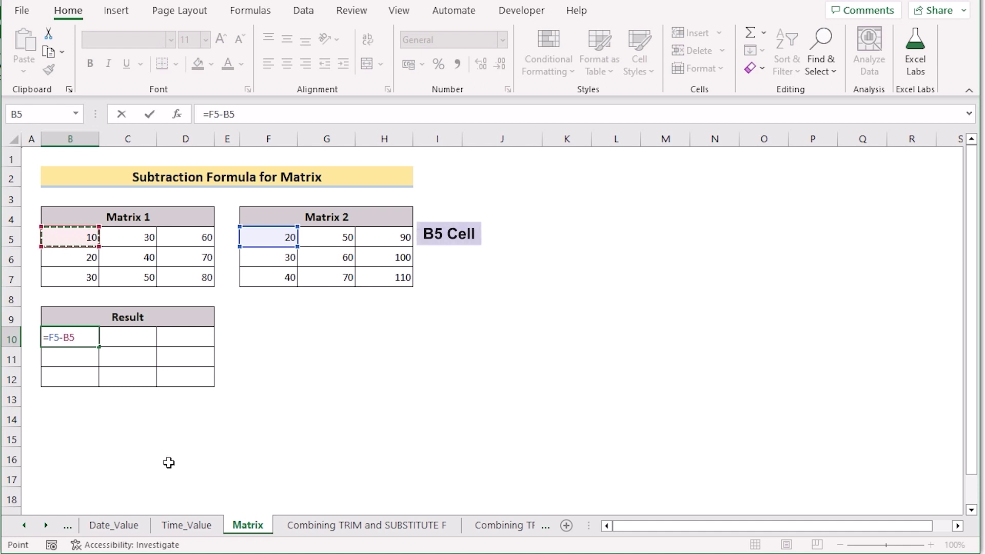
pyautogui.press('Return')
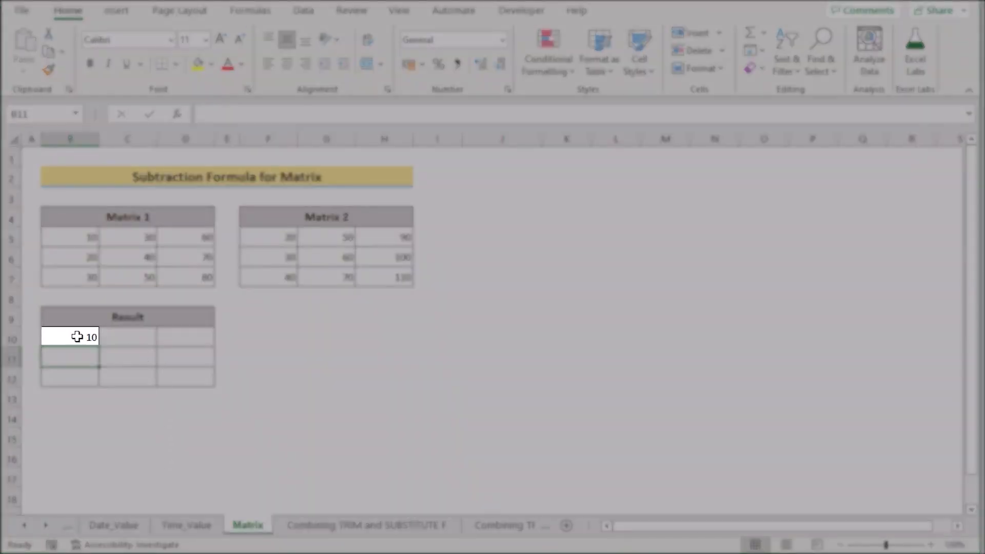
# - Fill the B10 formula down to B12, and fill each Result row across to column D
pyautogui.click(77, 337)
pyautogui.moveTo(99, 347); pyautogui.dragTo(97, 388)
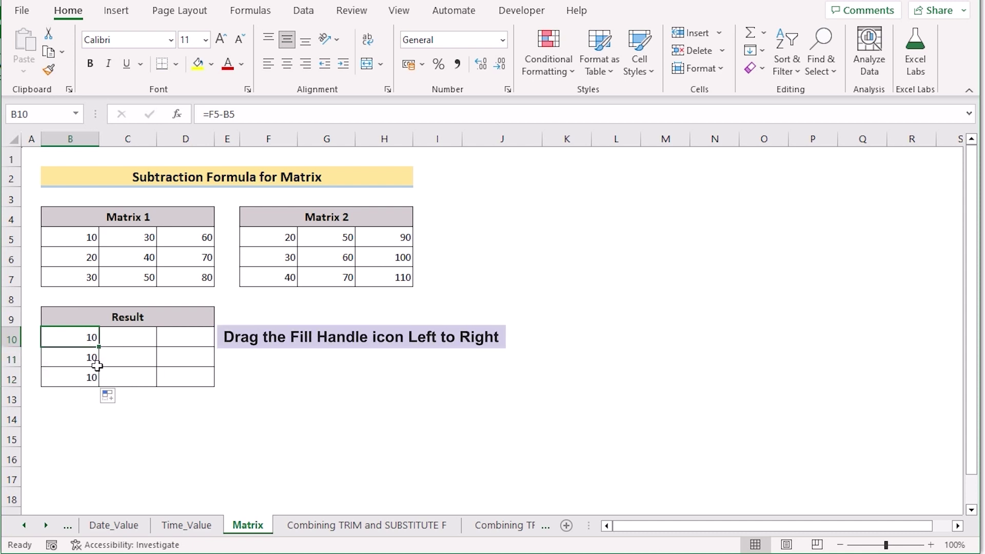
pyautogui.moveTo(99, 347); pyautogui.dragTo(207, 351)
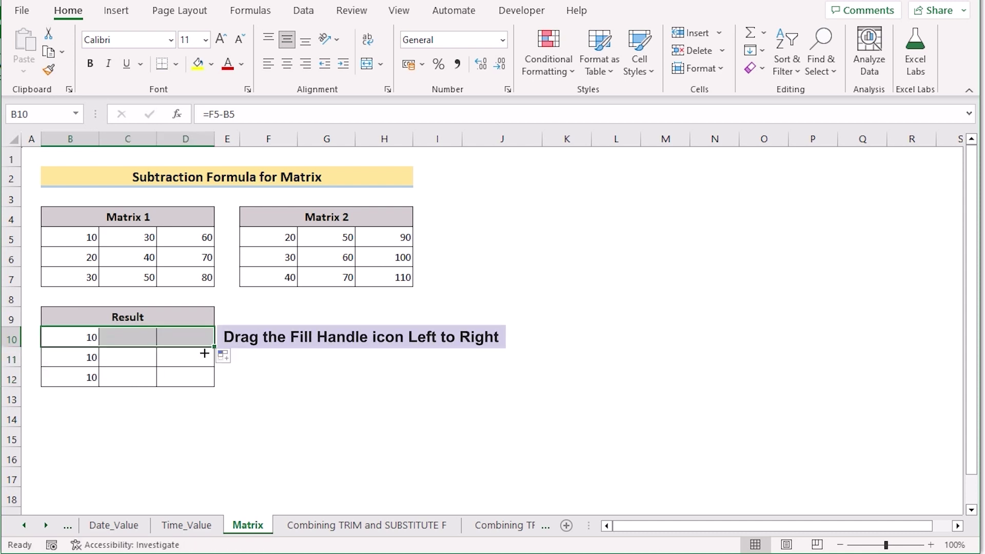
pyautogui.click(78, 357)
pyautogui.moveTo(99, 366); pyautogui.dragTo(201, 369)
pyautogui.click(90, 378)
pyautogui.moveTo(100, 386); pyautogui.dragTo(195, 390)
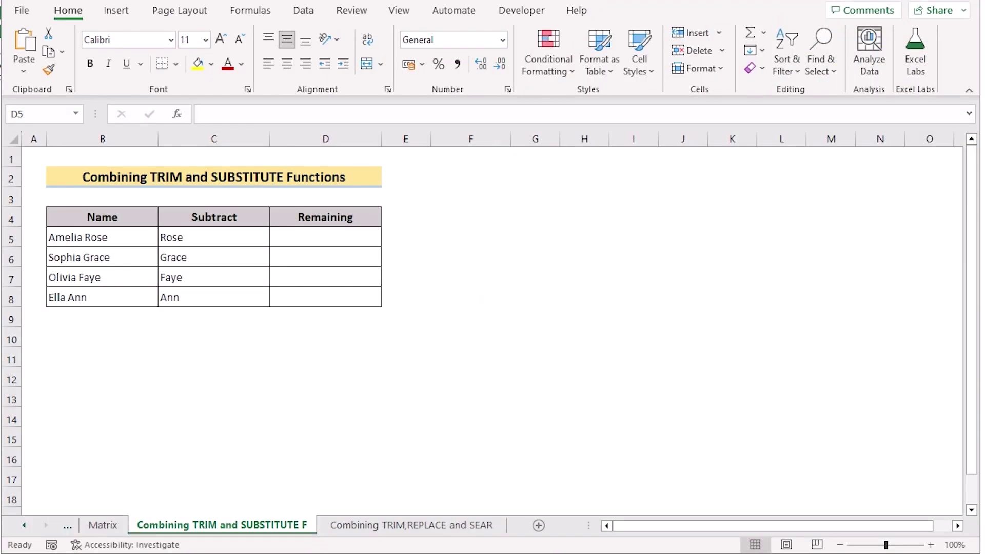
# - On the Combining TRIM and SUBSTITUTE F sheet, enter =TRIM(SUBSTITUTE(B5,C5,"")) in Remaining cell D5 and fill it down to D8
pyautogui.doubleClick(326, 237)
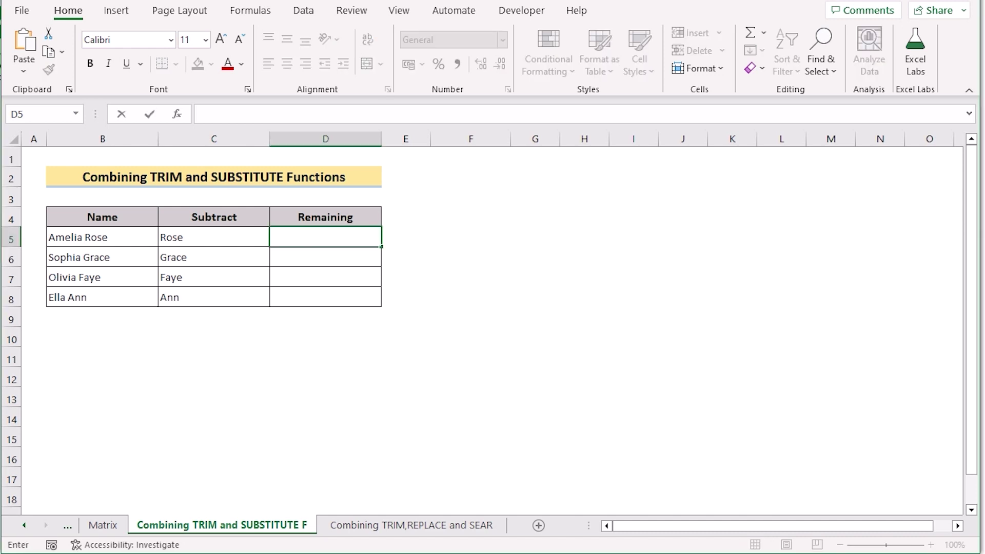
pyautogui.write('=')
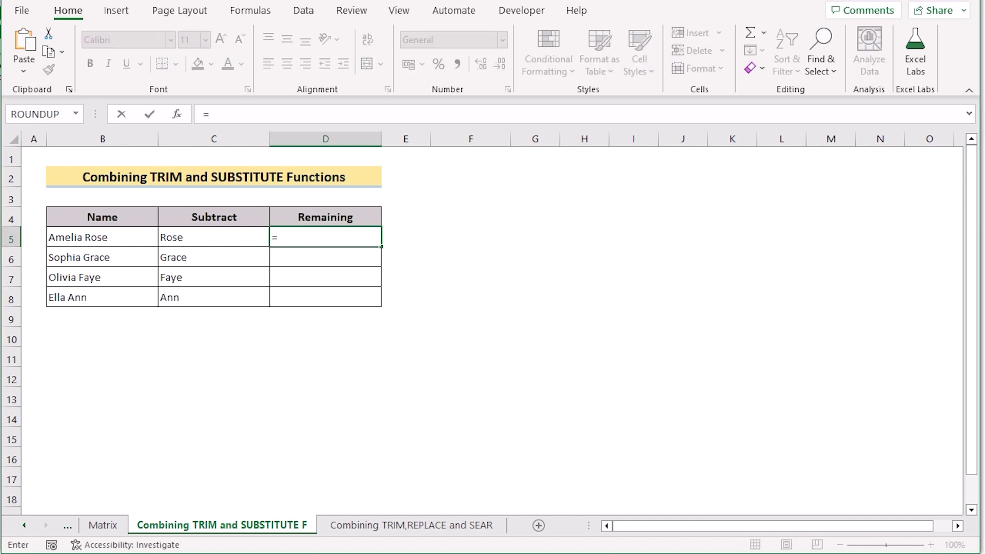
pyautogui.write('TRIM(')
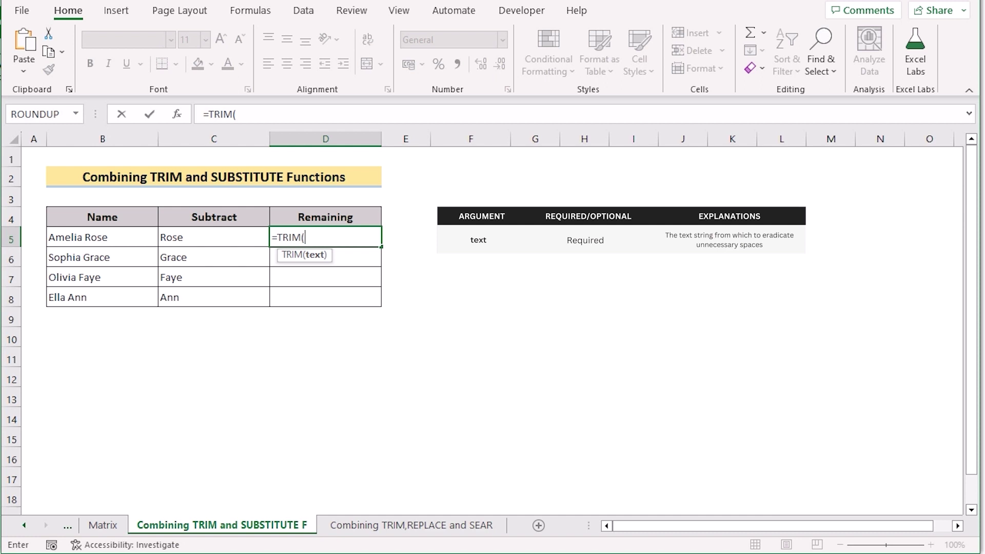
pyautogui.write('SUBSTI')
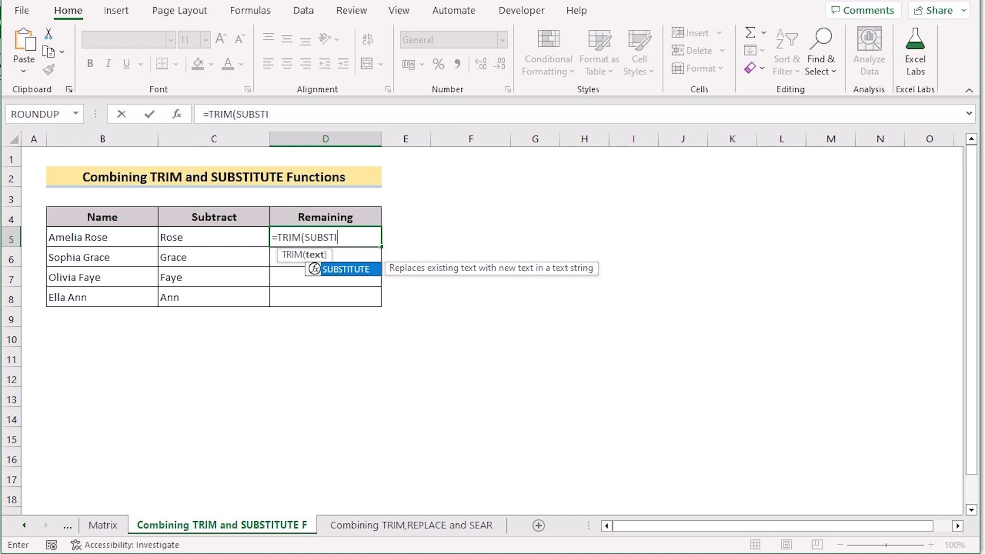
pyautogui.press('Tab')
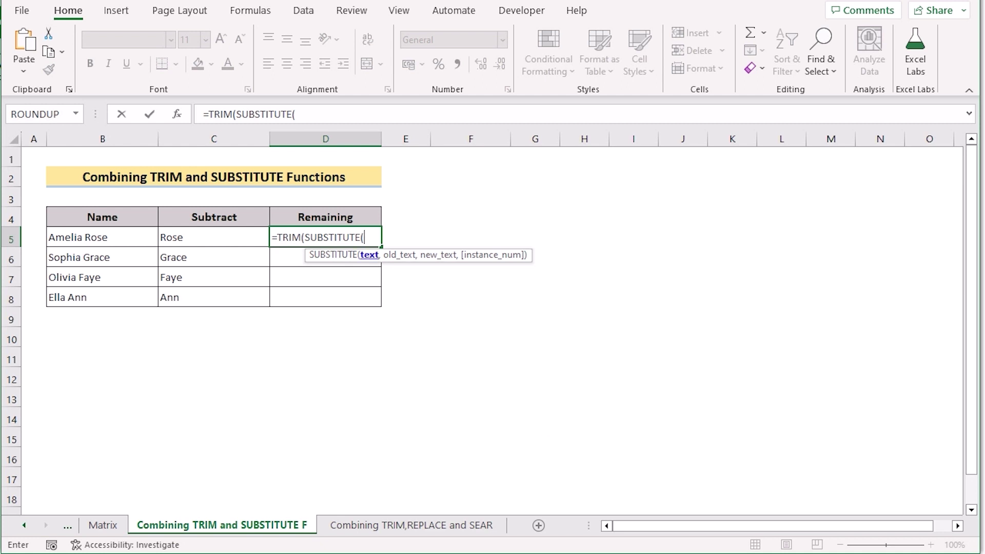
pyautogui.click(102, 237)
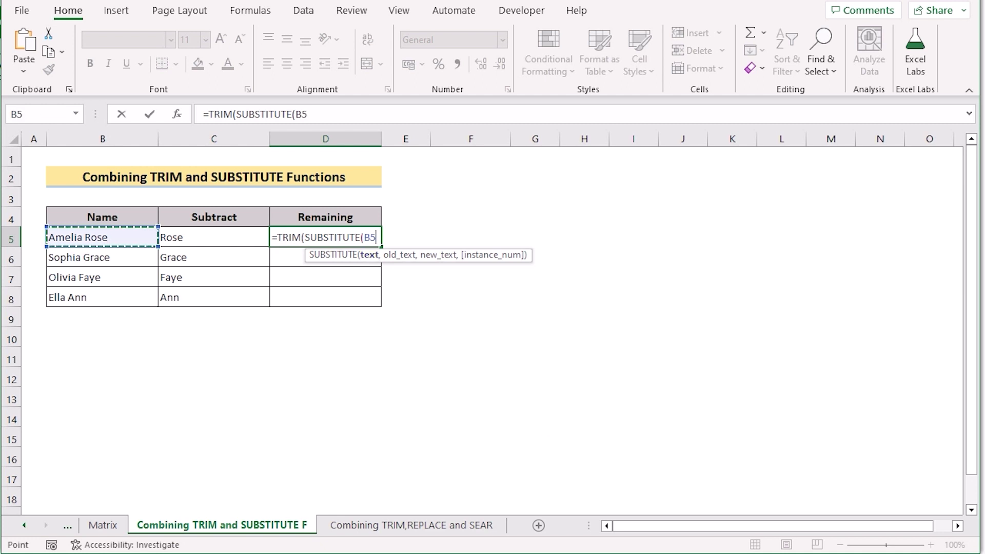
pyautogui.write(',')
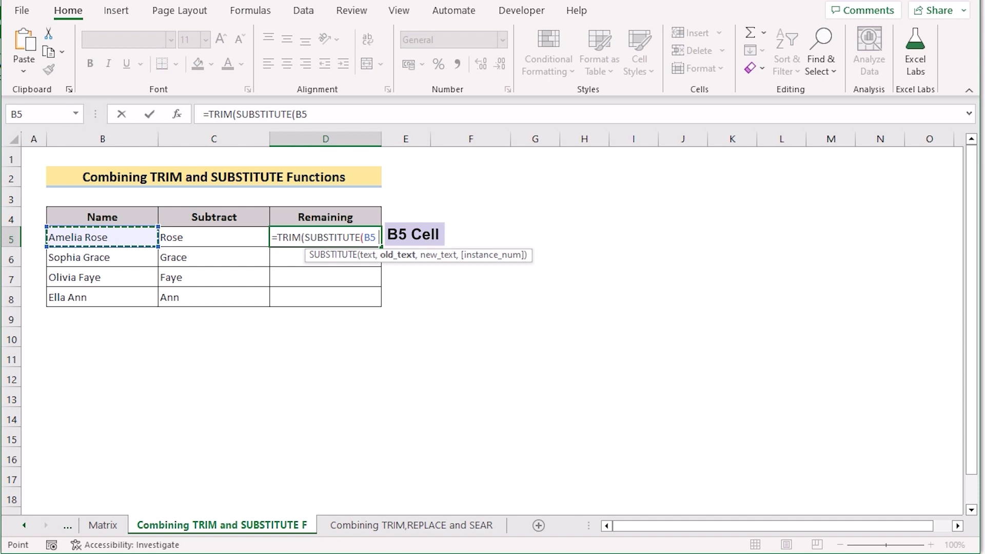
pyautogui.click(214, 237)
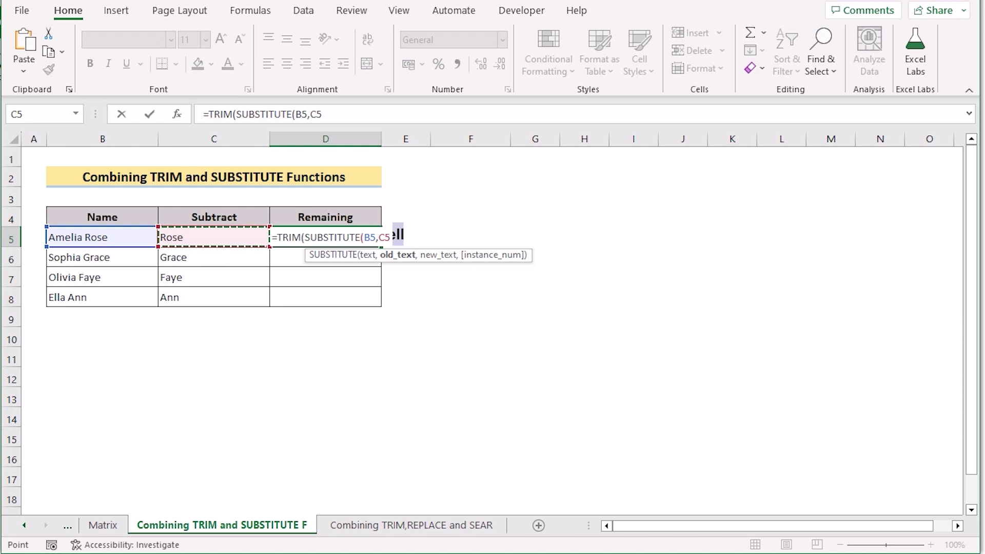
pyautogui.write(',')
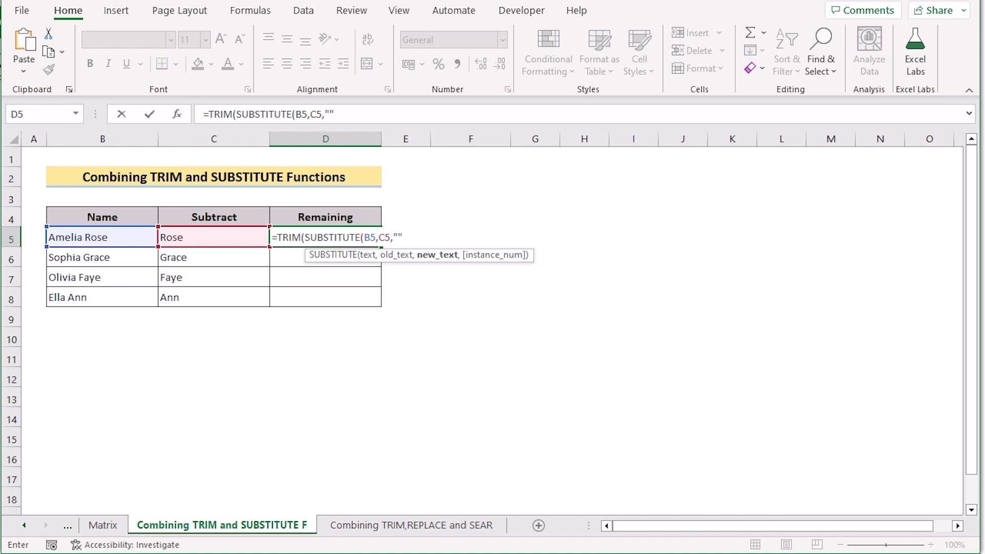
pyautogui.write('""))')
pyautogui.press('Return')
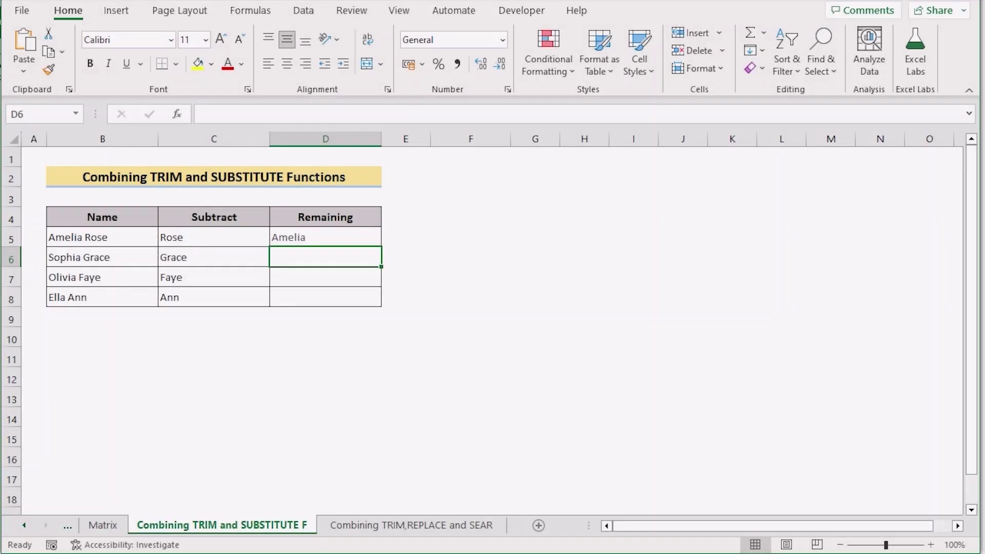
pyautogui.click(325, 237)
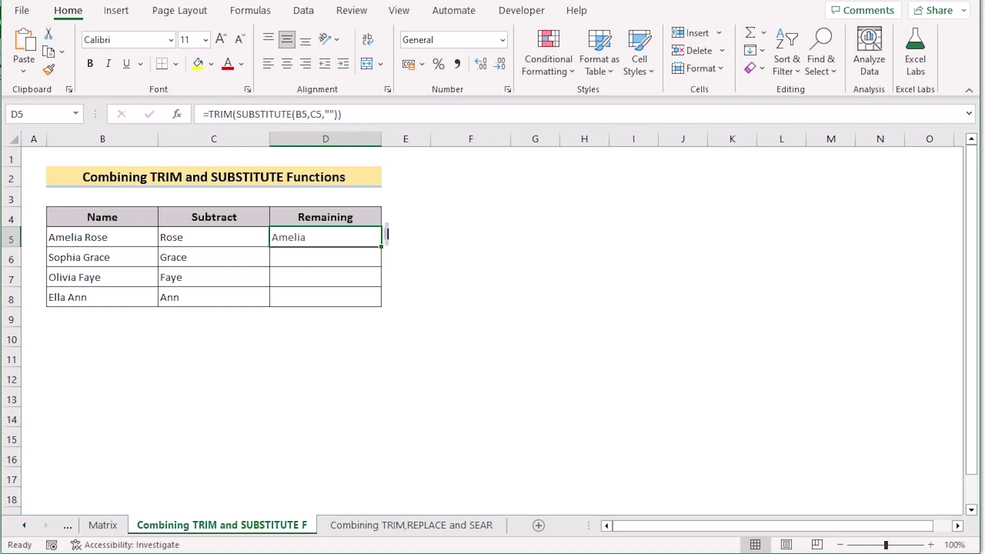
pyautogui.moveTo(381, 246); pyautogui.dragTo(379, 306)
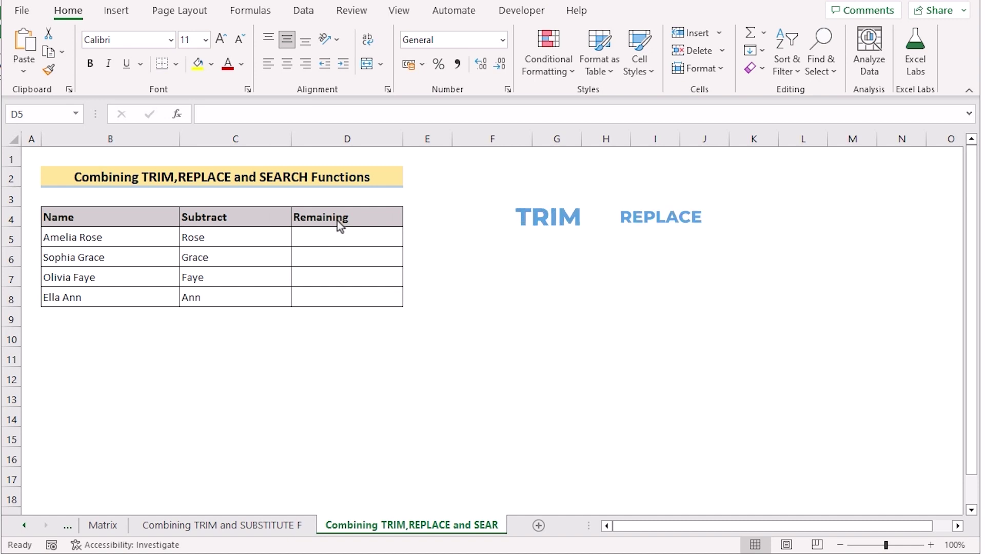
# - On the TRIM, REPLACE and SEARCH sheet, enter =TRIM(REPLACE(B5,SEARCH(C5,B5),LEN(C5),"")) in Remaining cell D5 and fill it down to D8
pyautogui.click(326, 236)
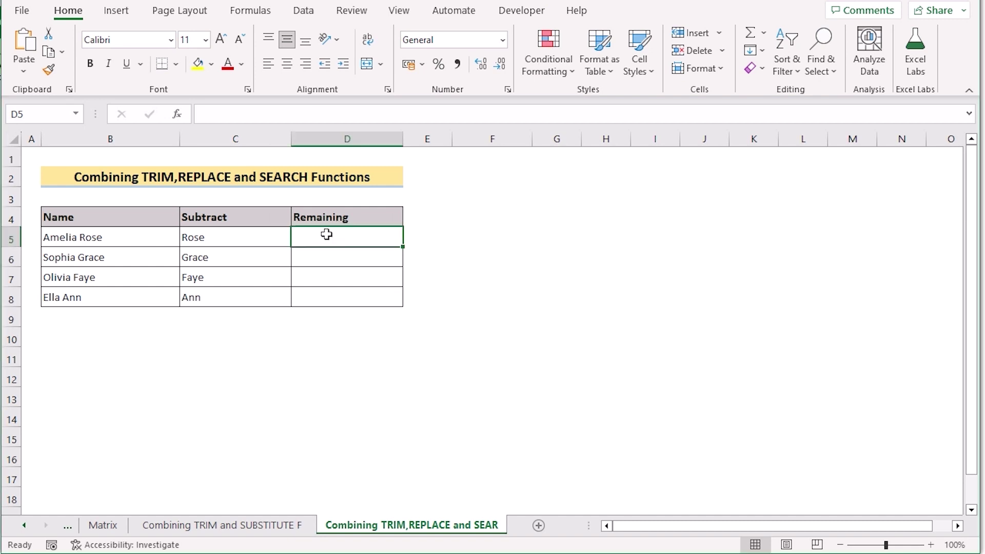
pyautogui.doubleClick(326, 235)
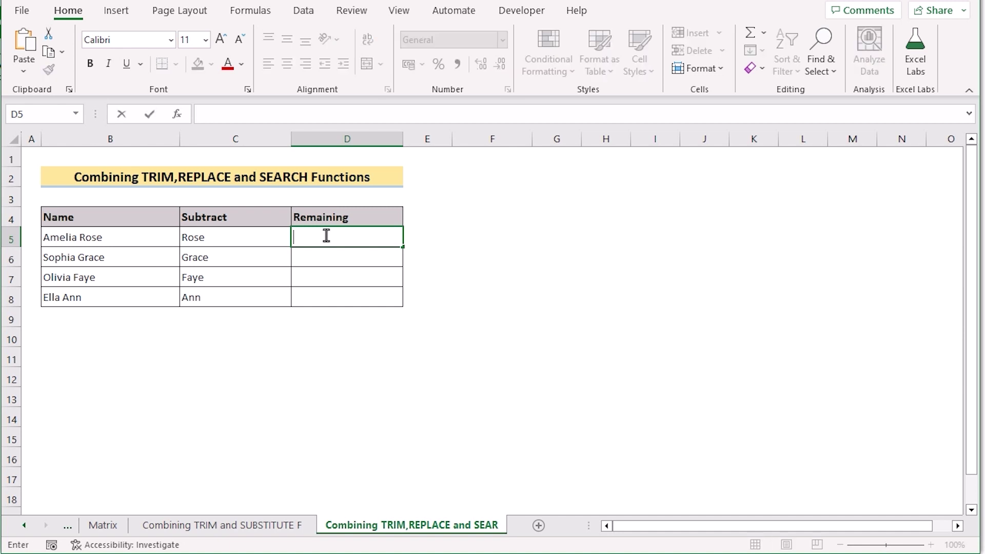
pyautogui.write('=')
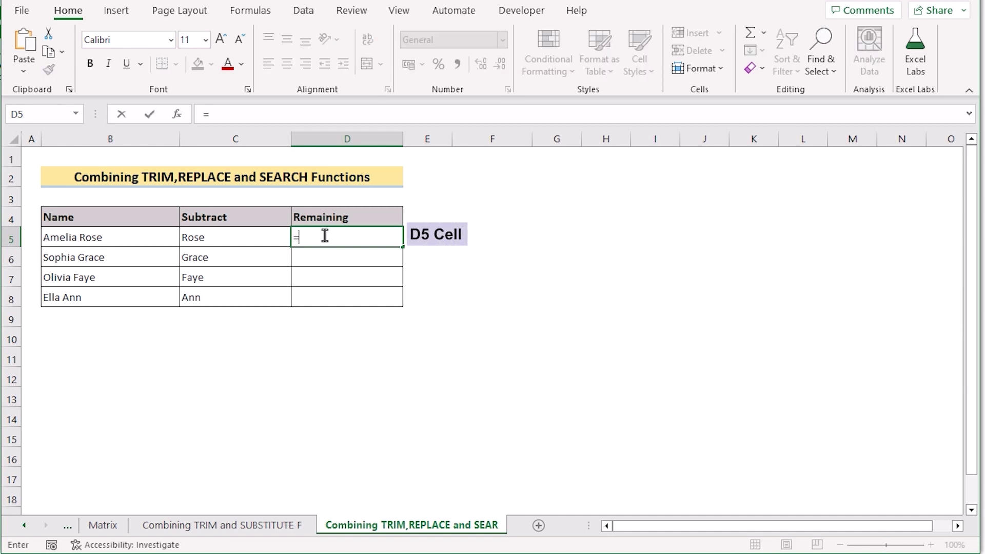
pyautogui.write('TRIM(')
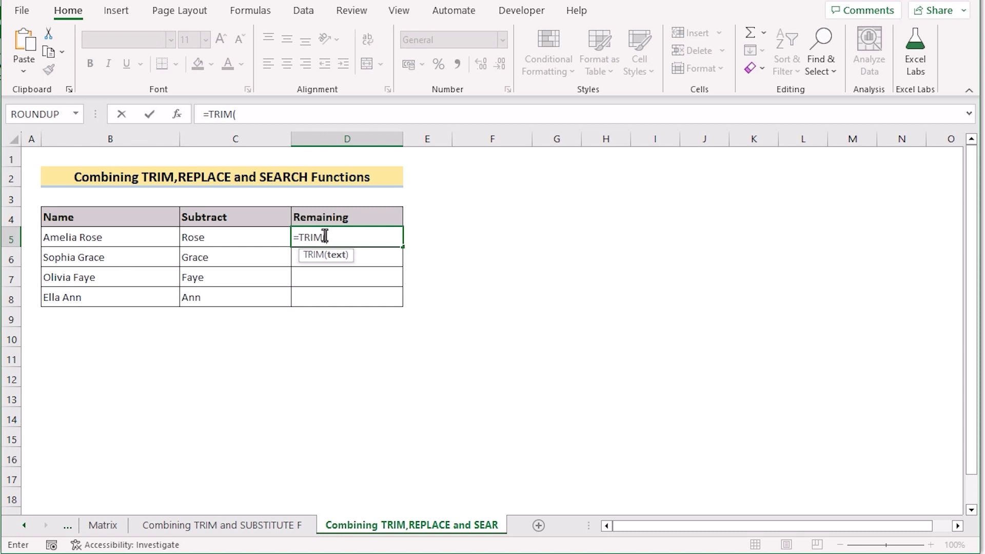
pyautogui.write('REP')
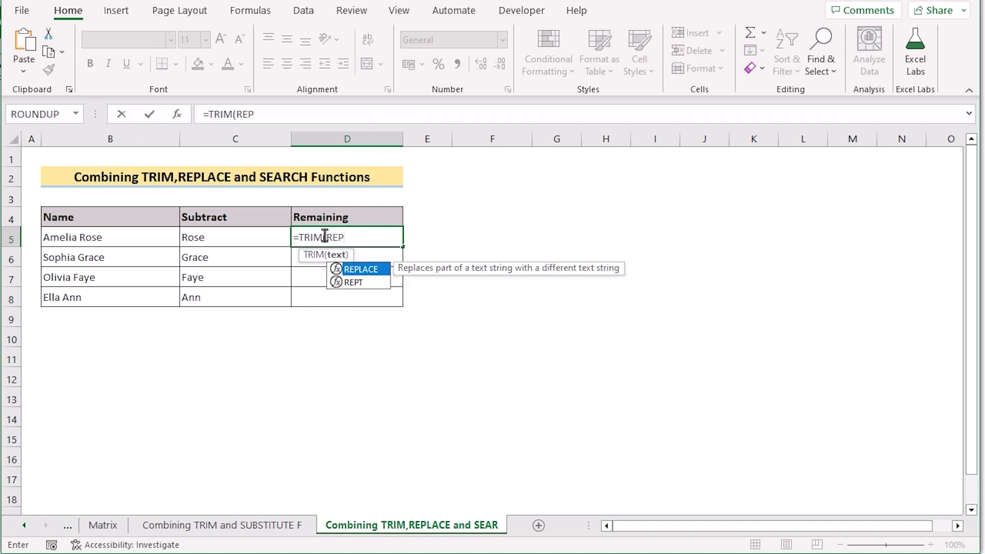
pyautogui.write('LACE')
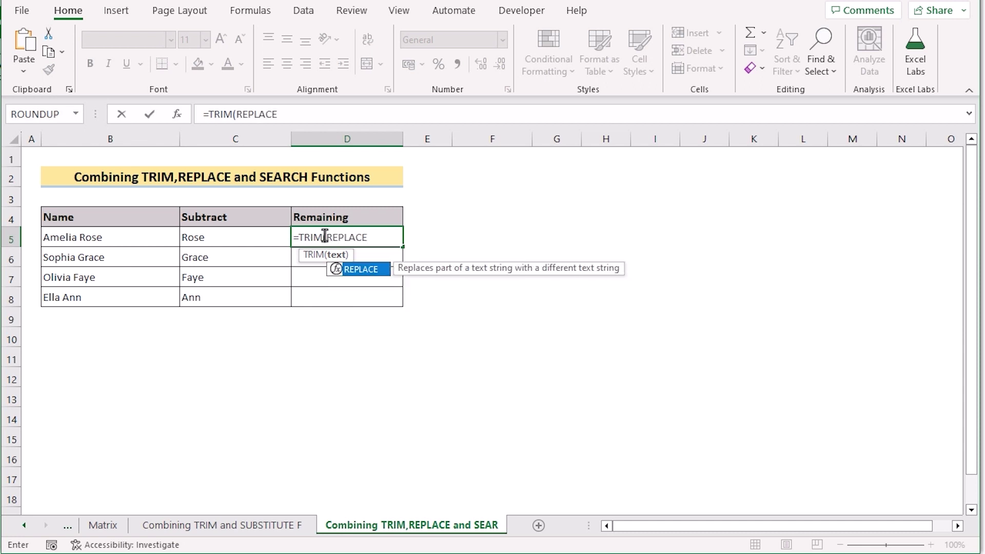
pyautogui.write('(')
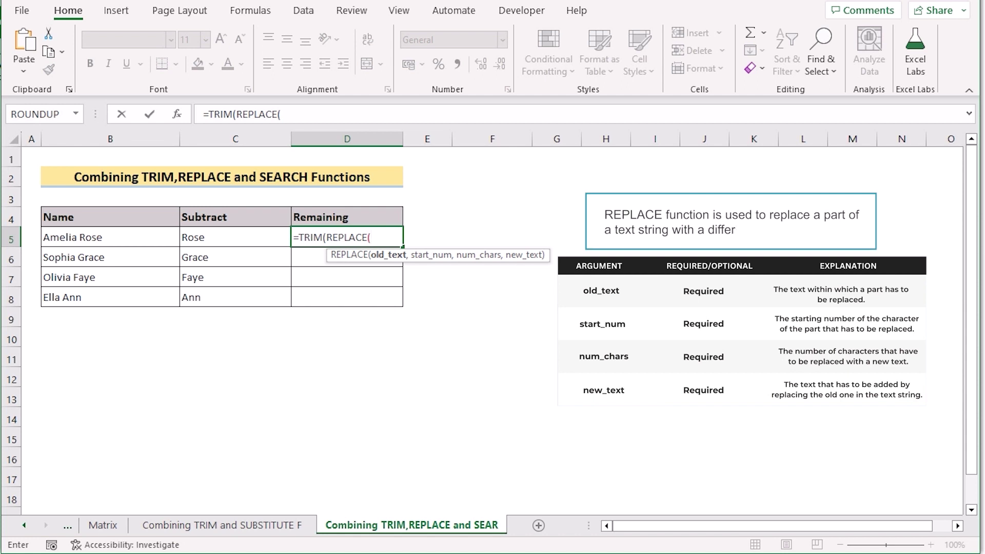
pyautogui.click(152, 238)
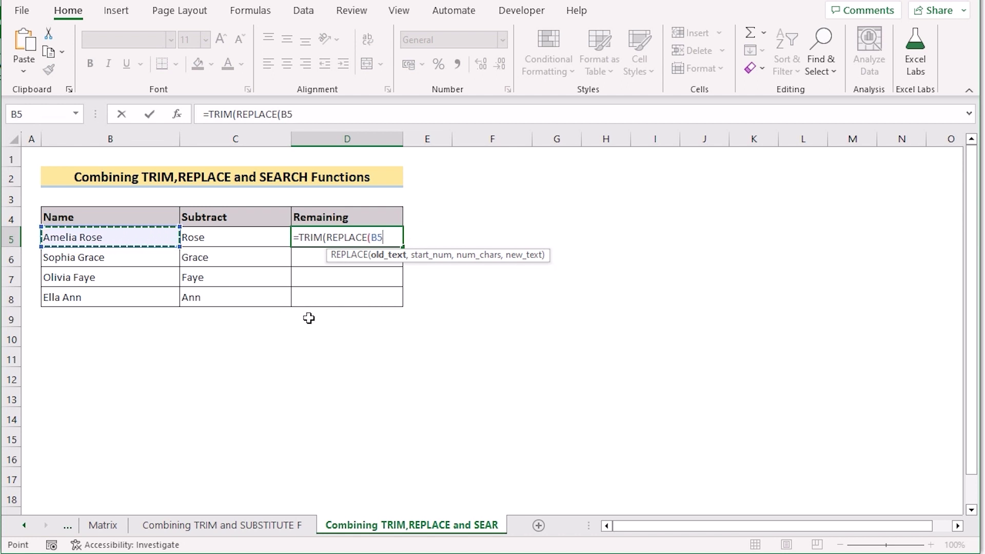
pyautogui.write(',')
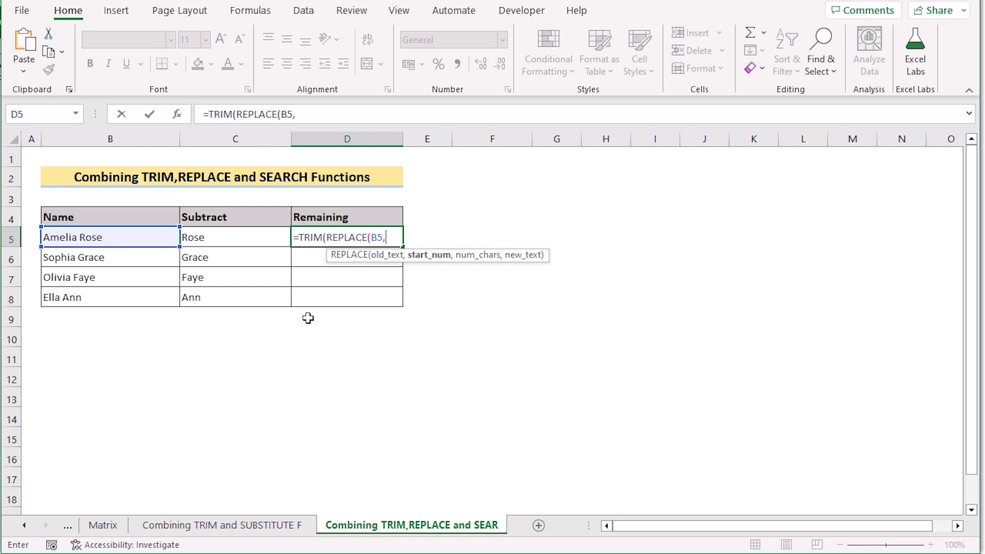
pyautogui.write('SEA')
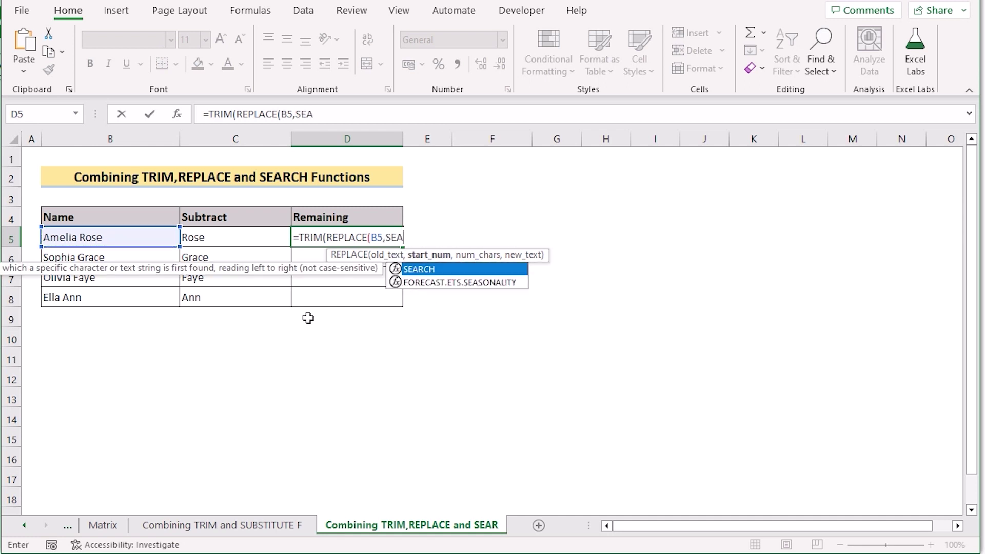
pyautogui.write('RCH(')
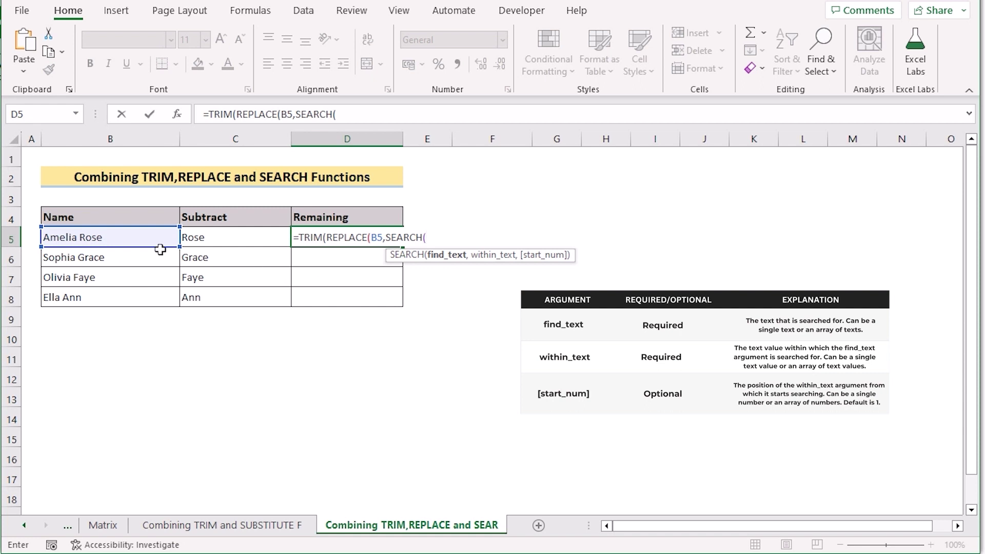
pyautogui.click(211, 242)
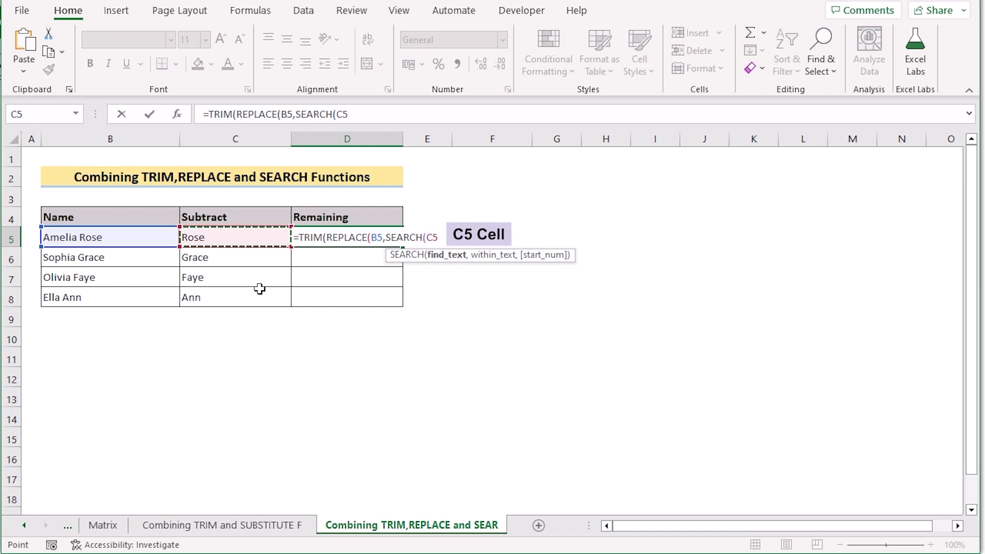
pyautogui.write(',')
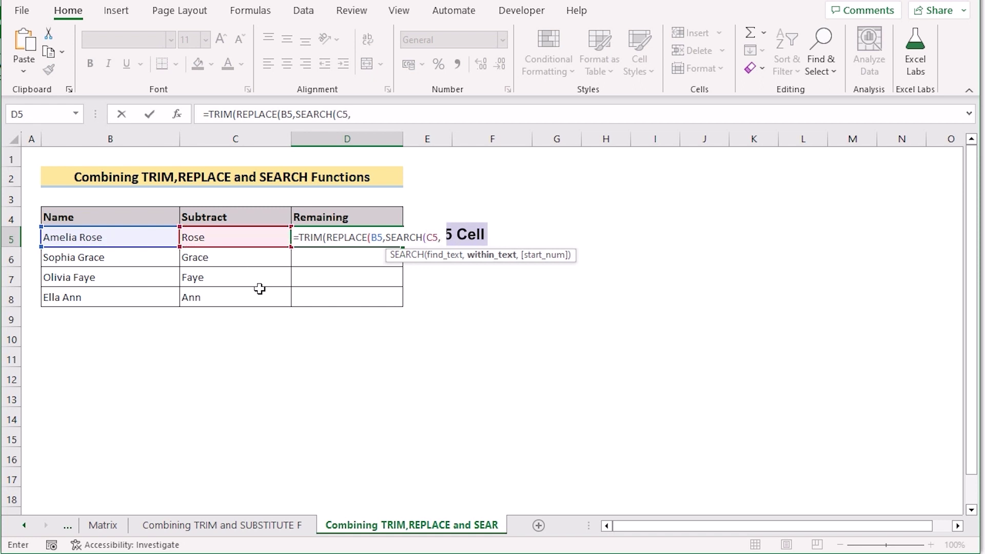
pyautogui.click(128, 240)
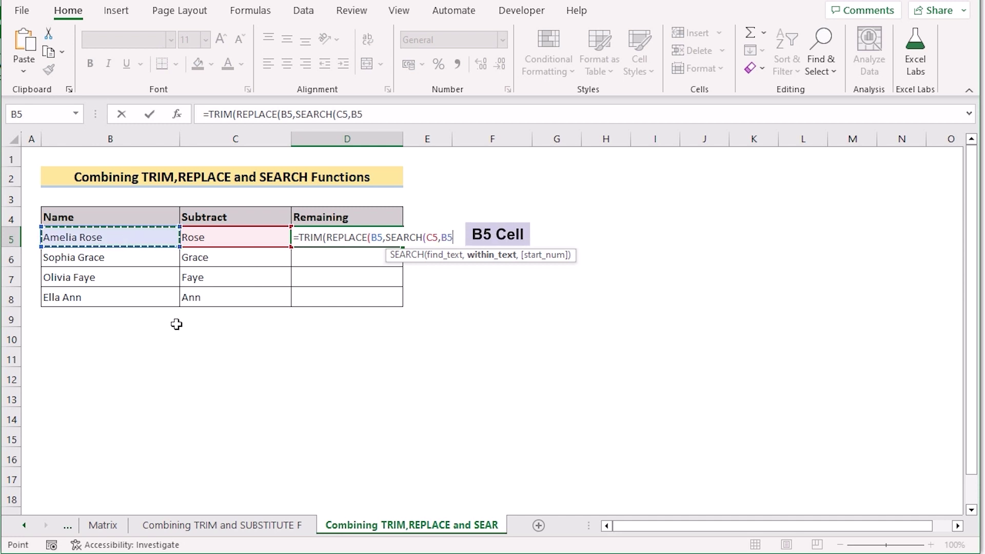
pyautogui.write('),LE')
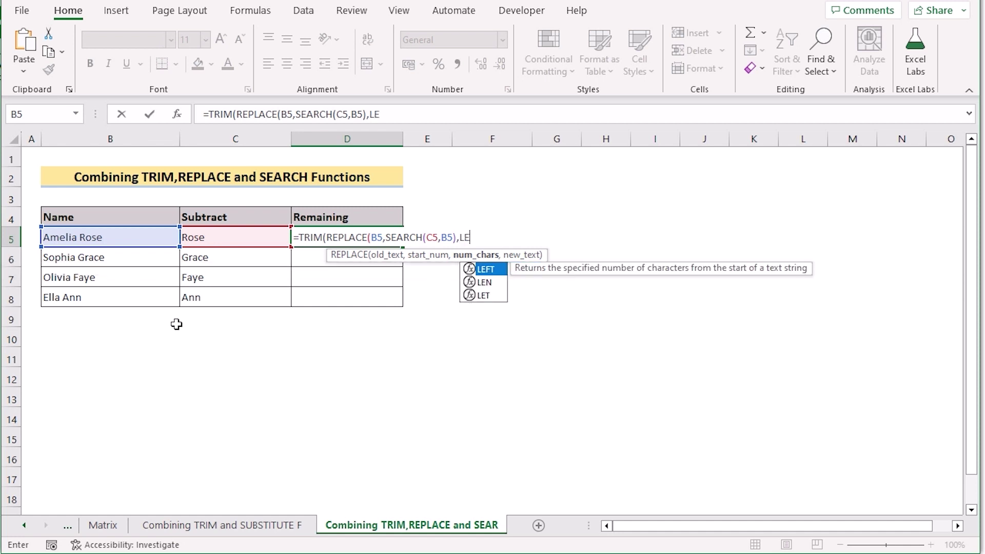
pyautogui.write('N(')
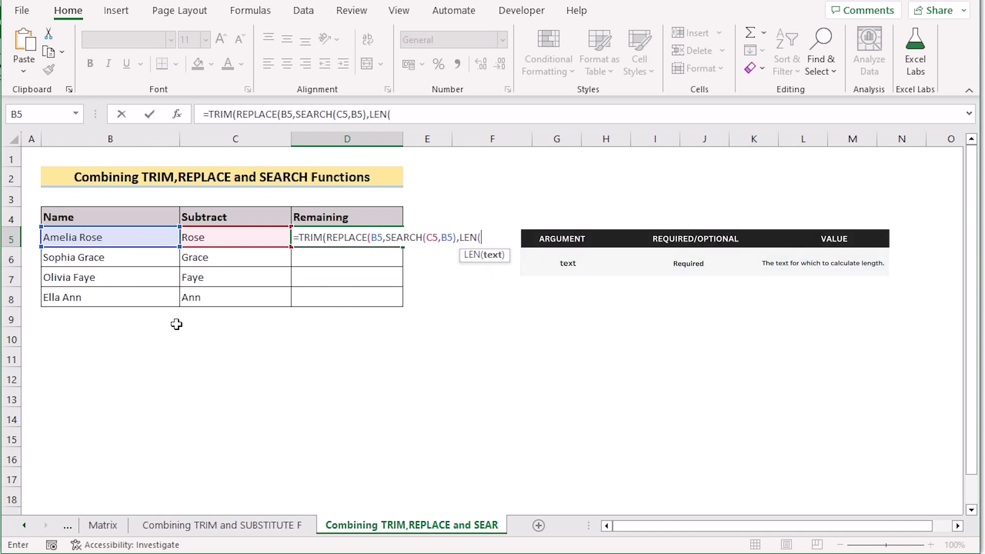
pyautogui.click(218, 238)
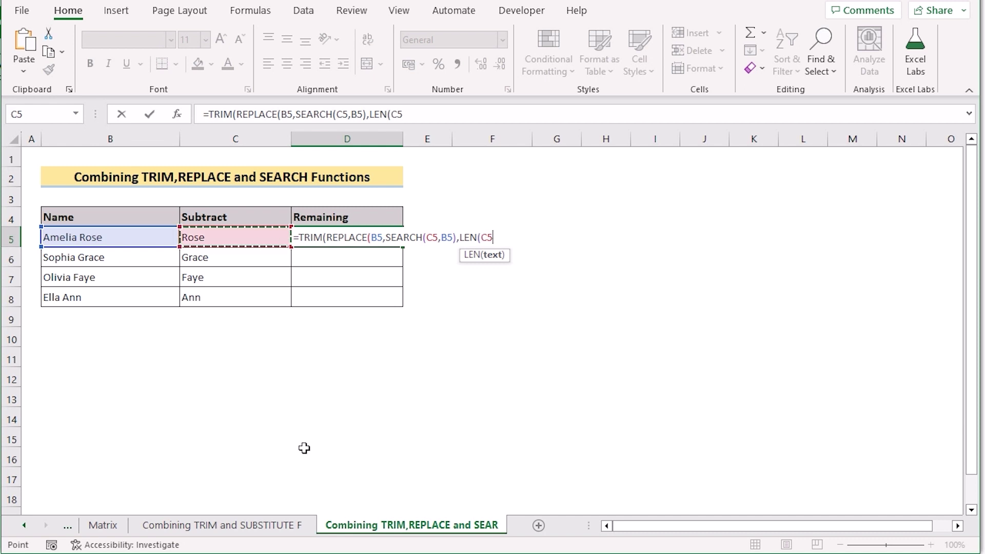
pyautogui.write('),')
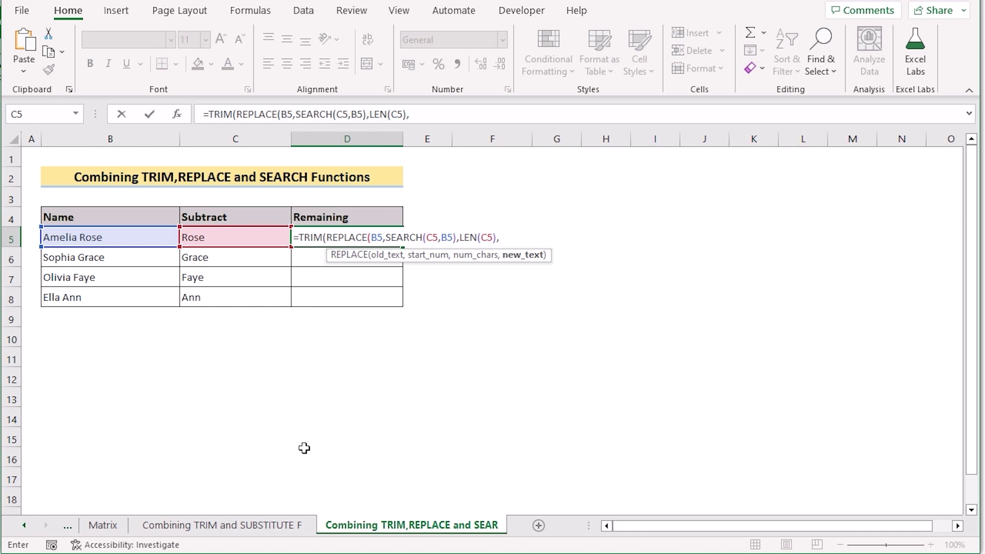
pyautogui.write('"")')
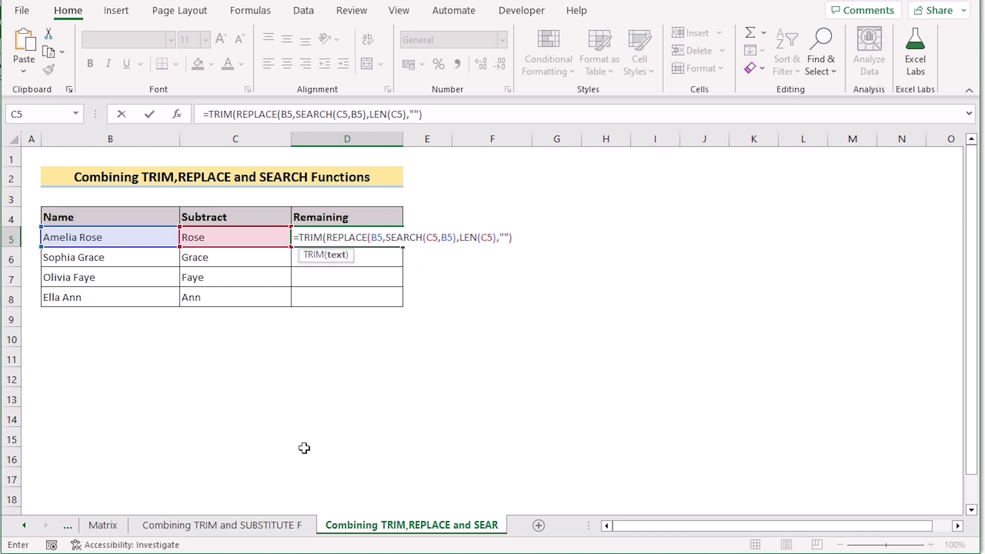
pyautogui.write(')')
pyautogui.press('Return')
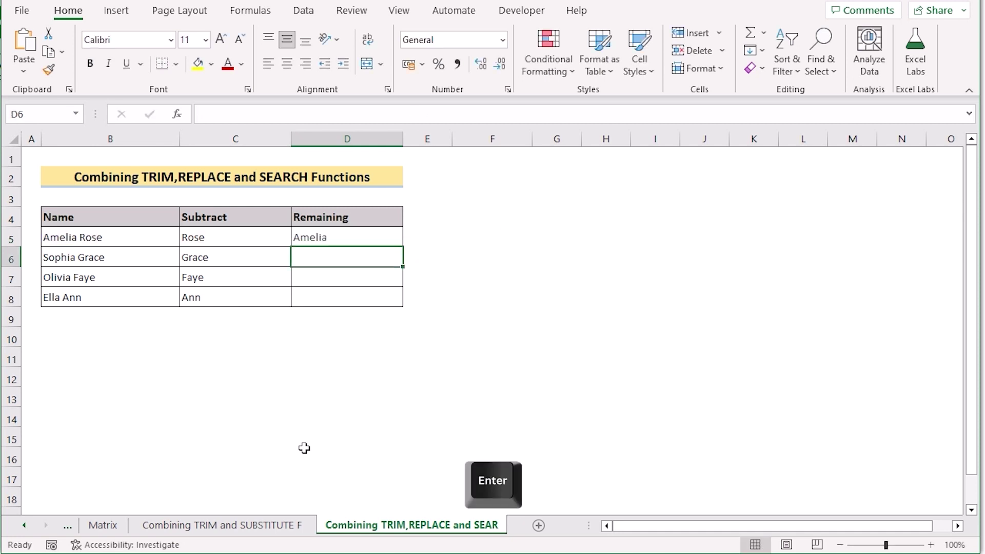
pyautogui.click(345, 237)
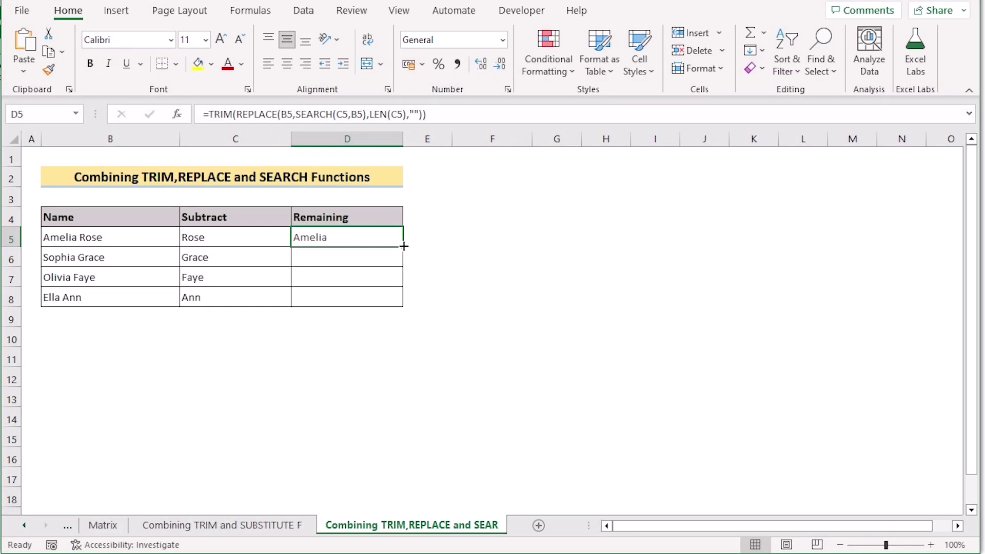
pyautogui.moveTo(403, 247); pyautogui.dragTo(400, 305)
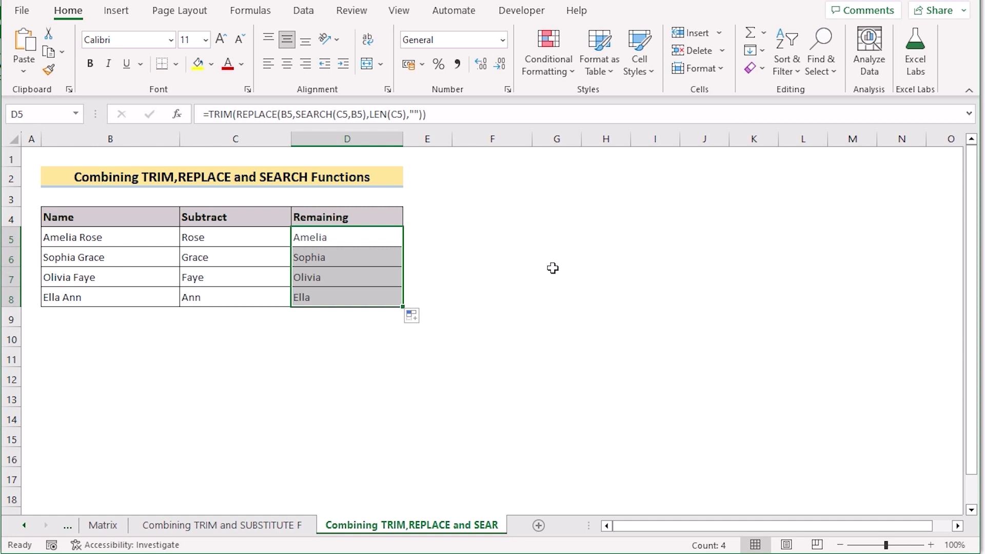